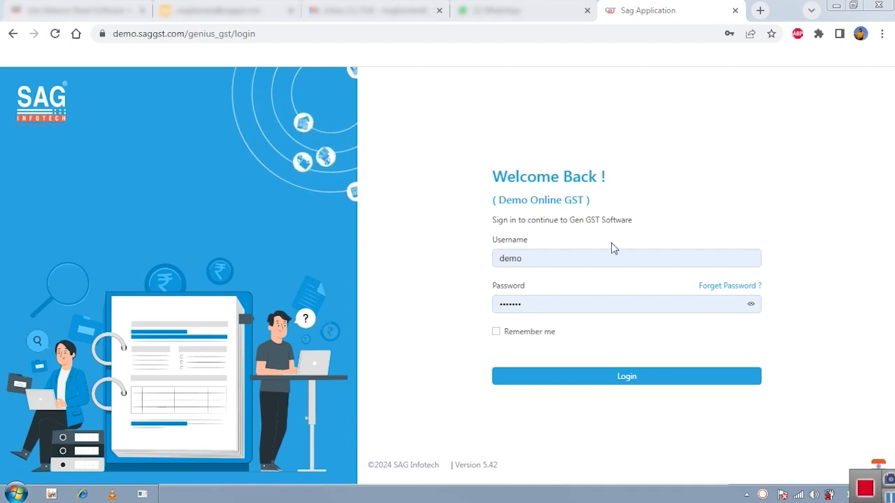
# - Sign in with the prefilled account credentials, open the Gen Gst module and look over its dashboard
pyautogui.click(634, 378)
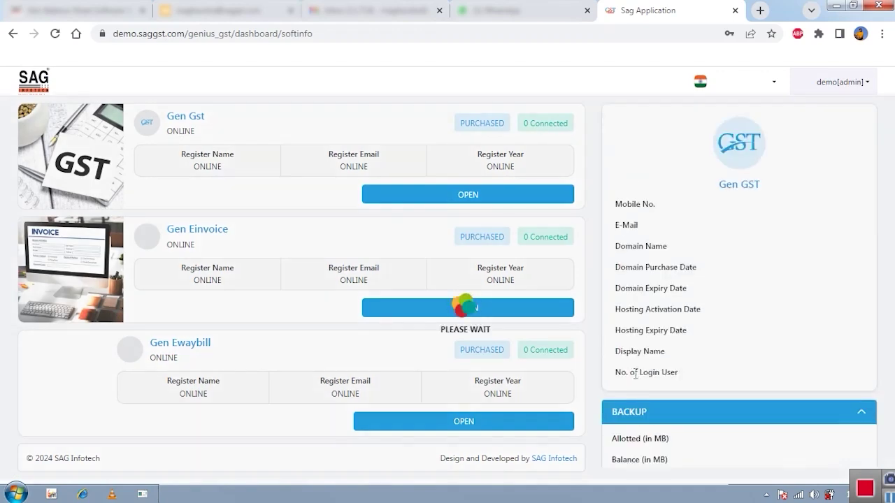
pyautogui.click(559, 211)
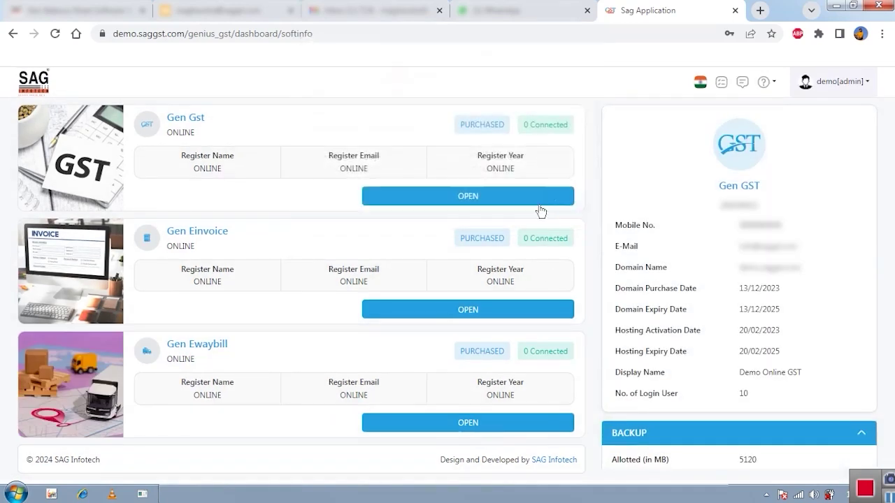
pyautogui.click(514, 201)
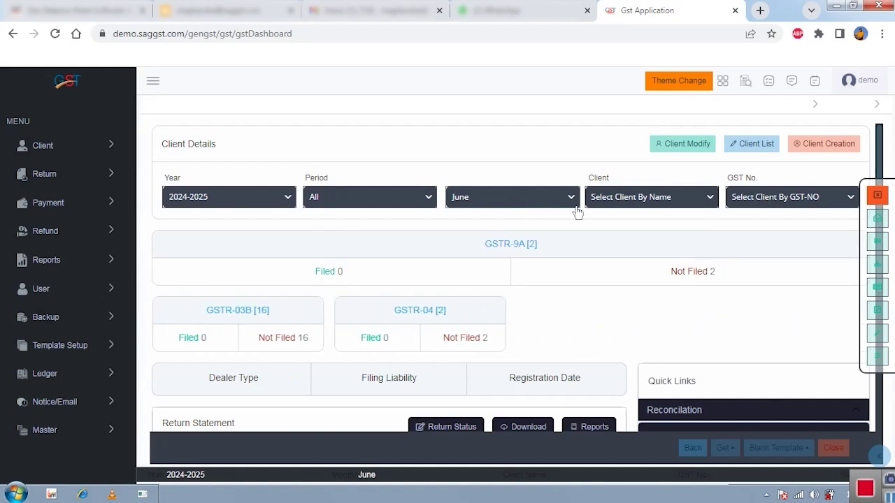
pyautogui.scroll(-2, 688, 296)
pyautogui.scroll(2, 620, 254)
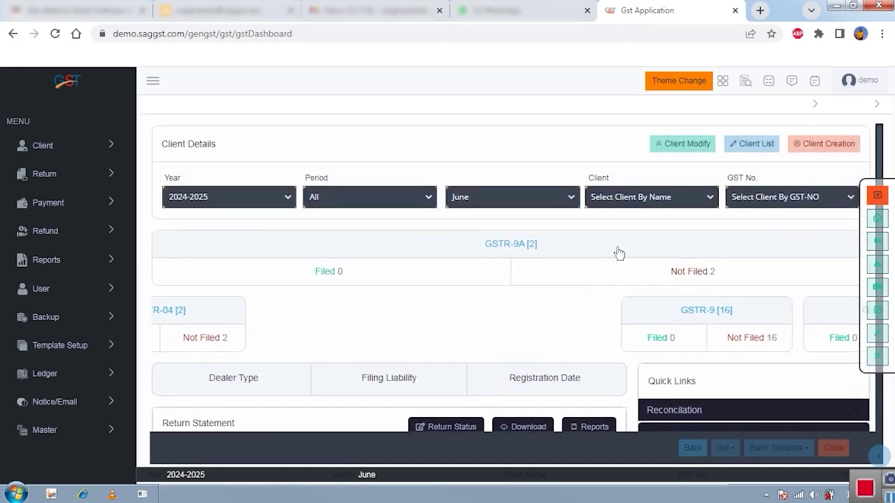
# - View the theme options offered by Theme Change and leave the dialog without choosing one
pyautogui.click(683, 82)
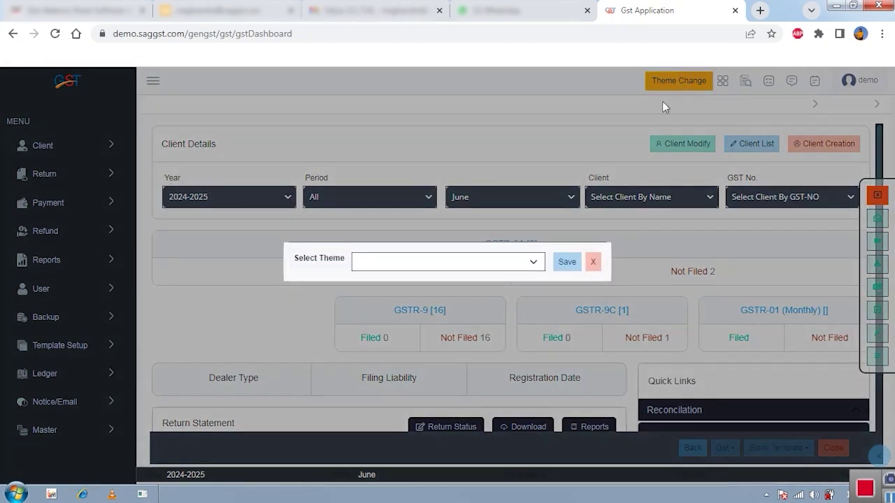
pyautogui.click(528, 261)
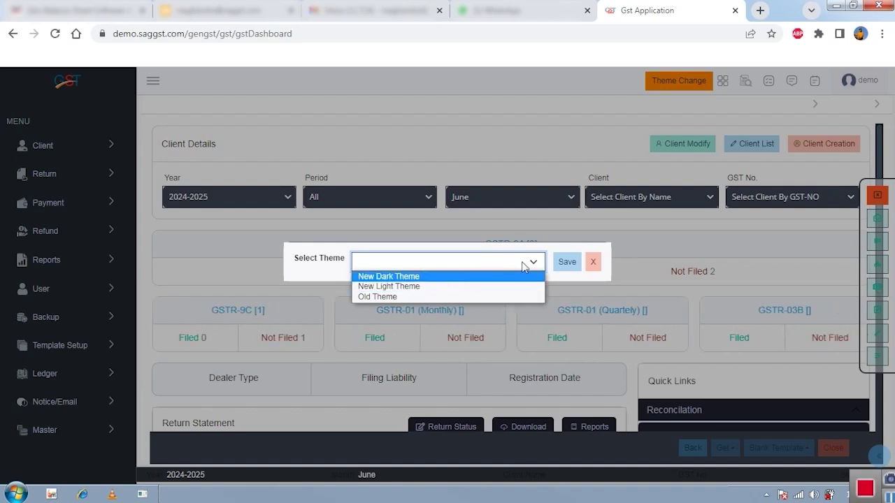
pyautogui.click(600, 264)
pyautogui.click(599, 264)
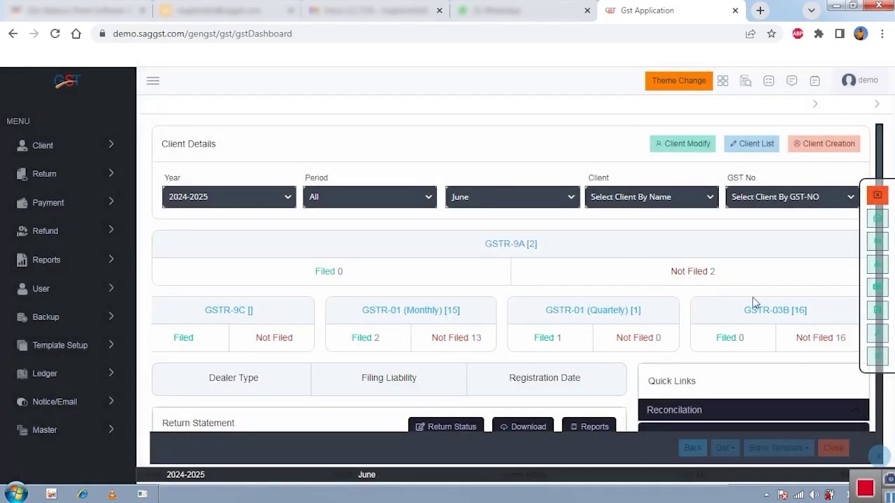
# - Examine the detailed theme settings, from color scheme and menu position to grid colors and body, and leave them unchanged
pyautogui.click(883, 457)
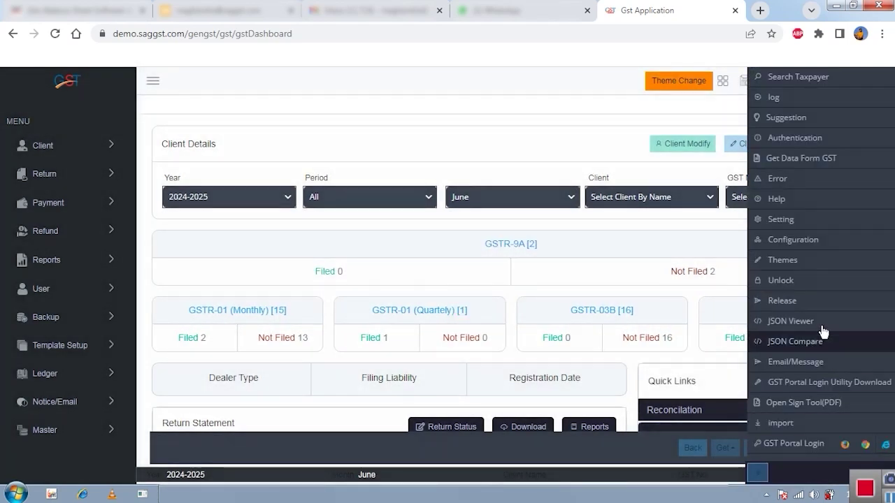
pyautogui.click(779, 264)
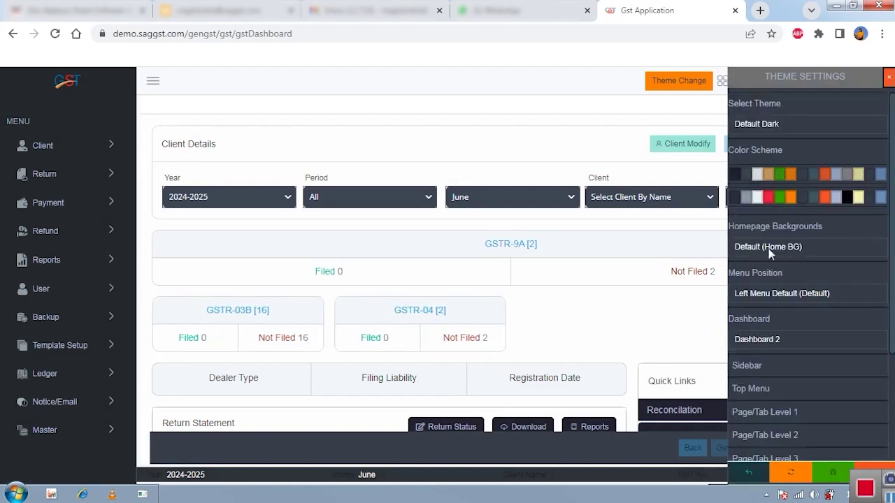
pyautogui.scroll(-2, 771, 253)
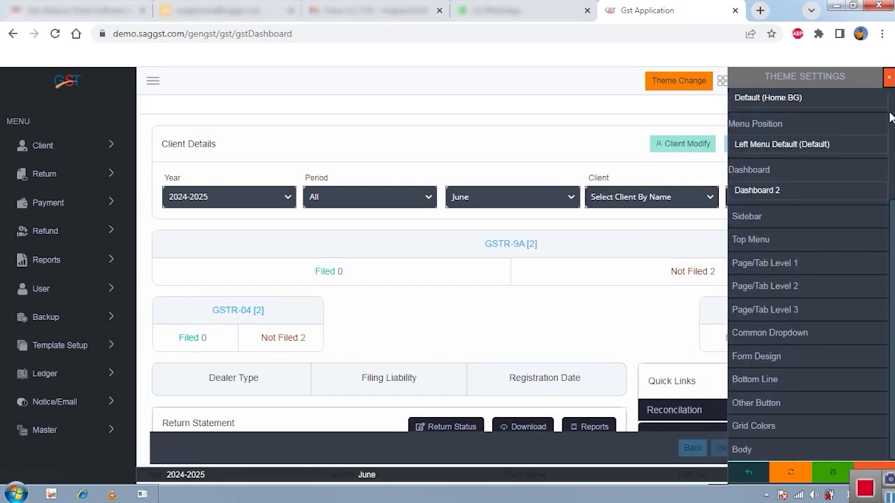
pyautogui.click(889, 78)
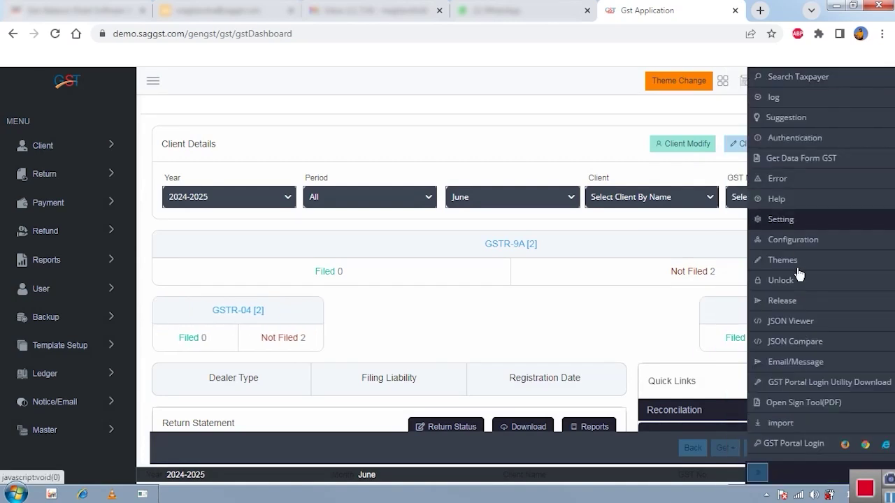
pyautogui.click(765, 475)
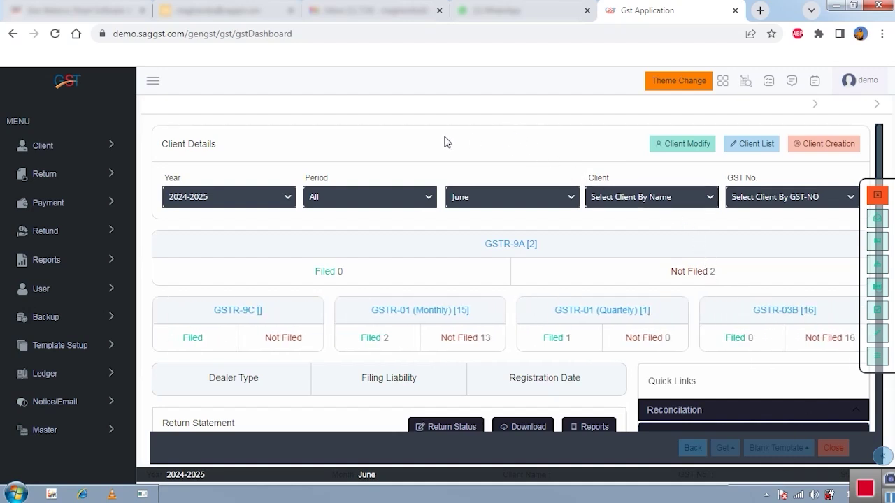
# - Open the Client Creation list, view the portal login form for Import By Gstn, and close it without entering credentials
pyautogui.click(107, 152)
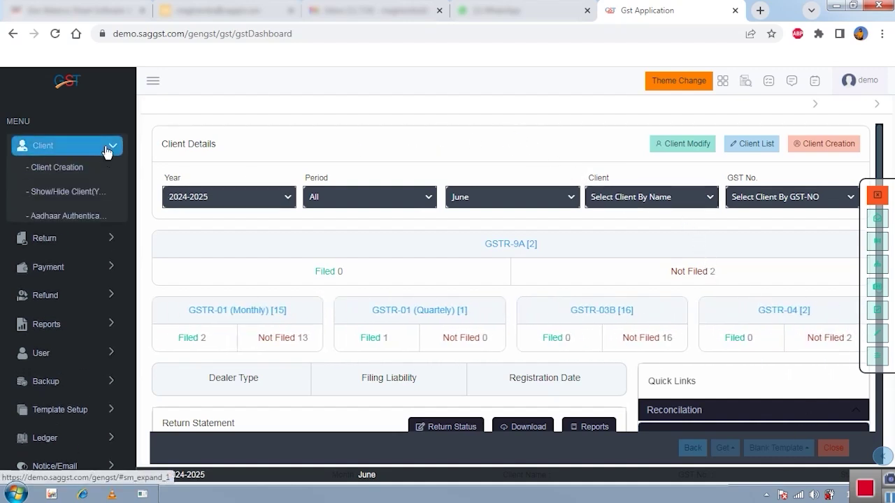
pyautogui.click(71, 168)
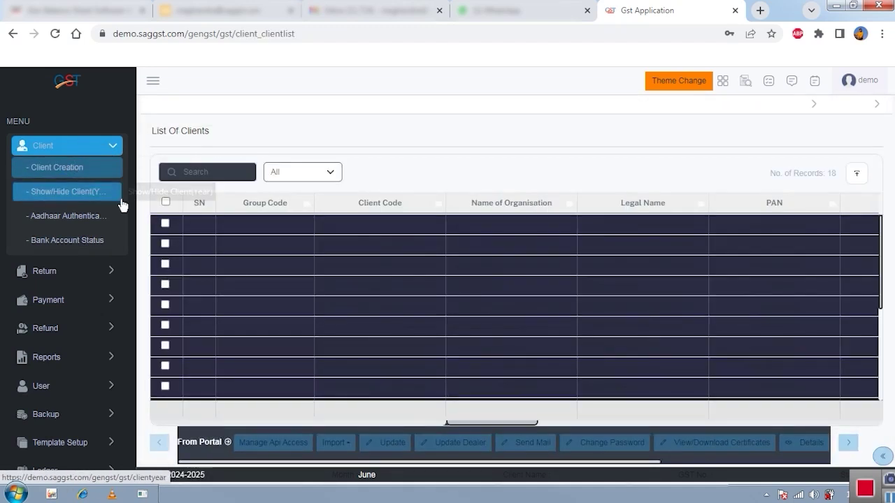
pyautogui.click(336, 443)
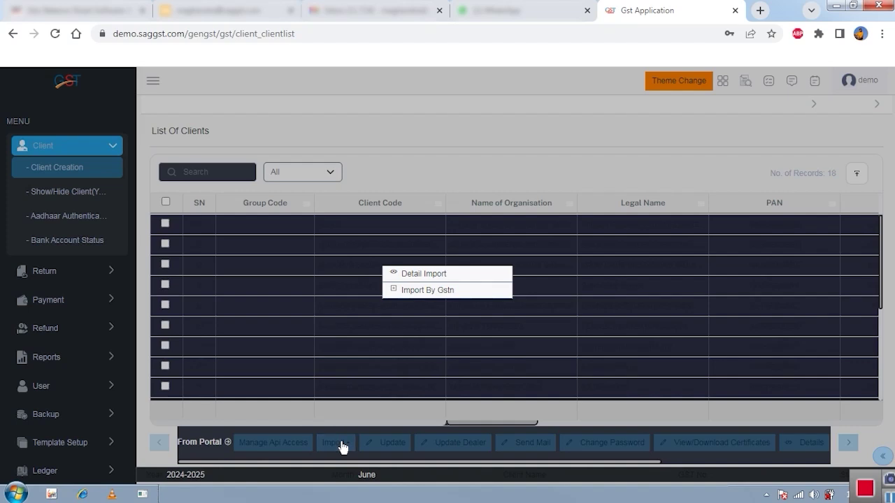
pyautogui.click(414, 290)
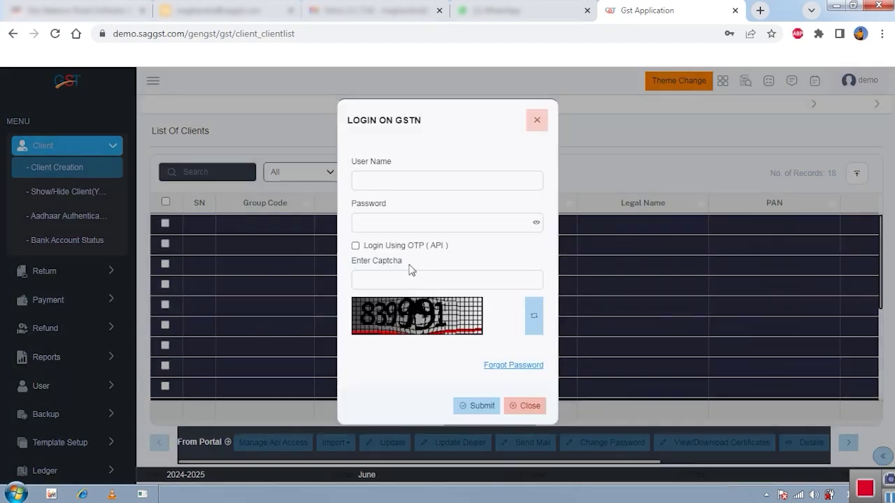
pyautogui.click(383, 178)
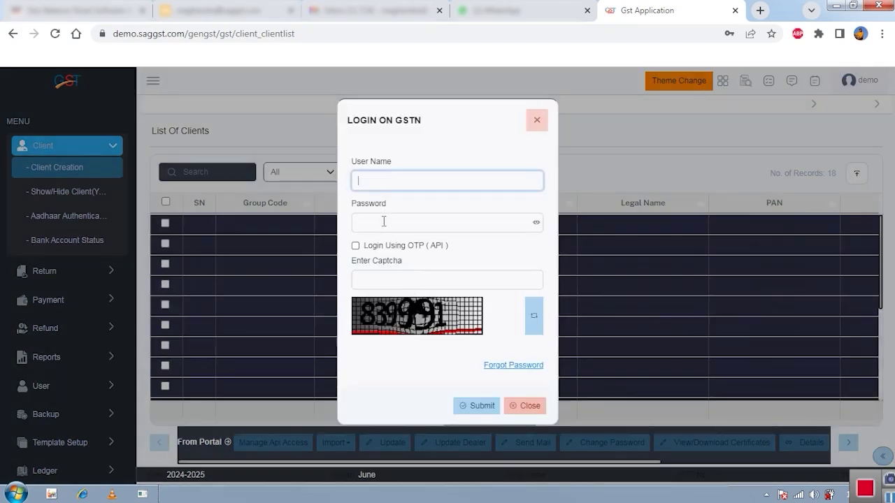
pyautogui.click(383, 222)
pyautogui.click(383, 275)
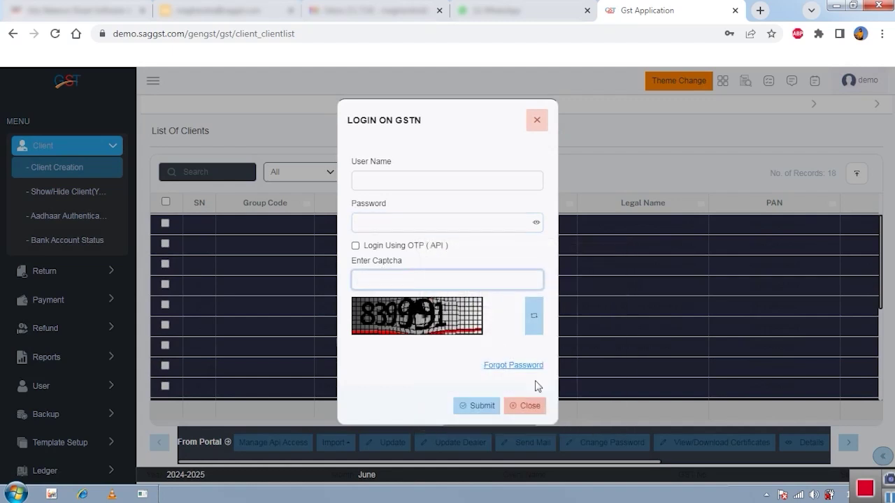
pyautogui.click(537, 120)
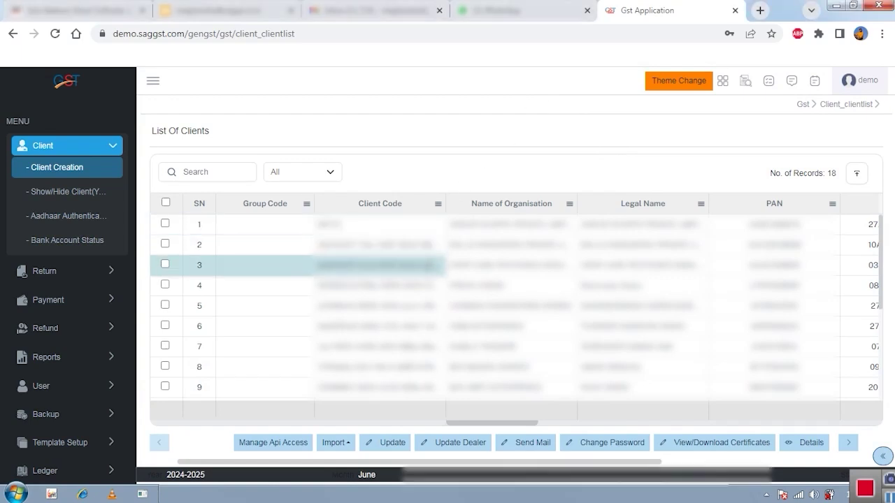
# - Look through the list of clients down to the last record and the additional actions available for them
pyautogui.scroll(-3, 447, 308)
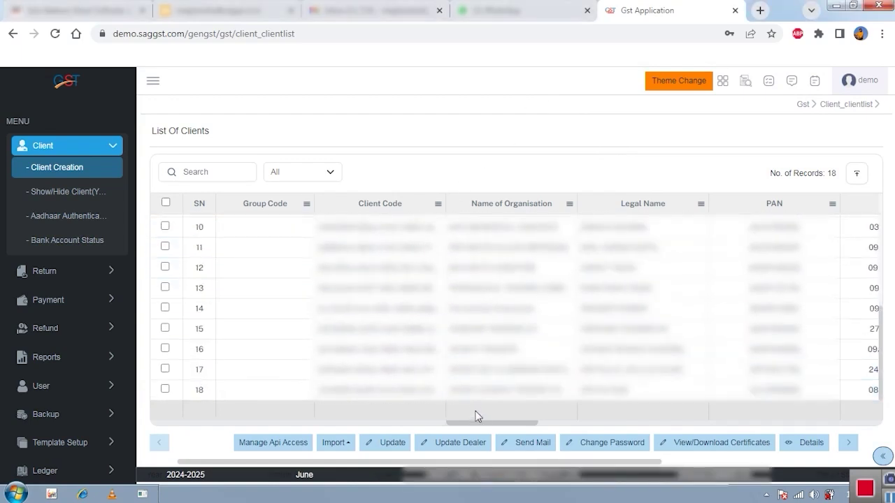
pyautogui.moveTo(480, 423); pyautogui.dragTo(437, 416)
pyautogui.click(849, 444)
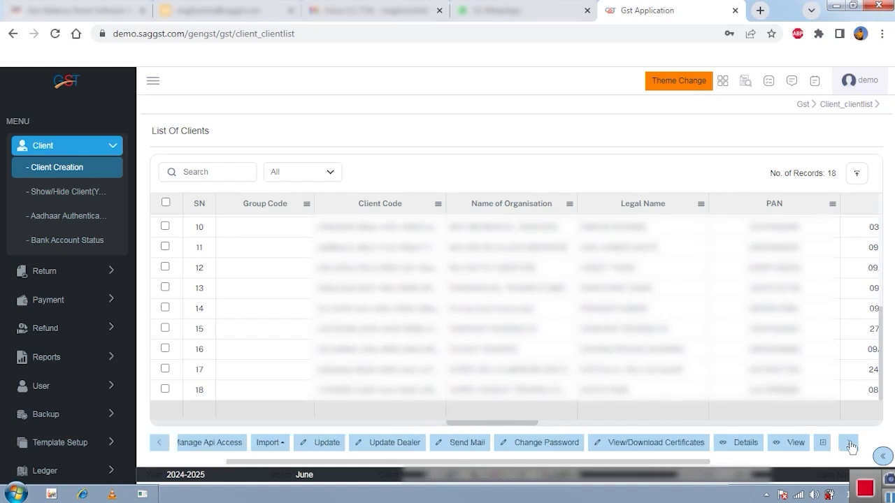
# - Open the GSTR-1 page among the Regular returns
pyautogui.click(112, 151)
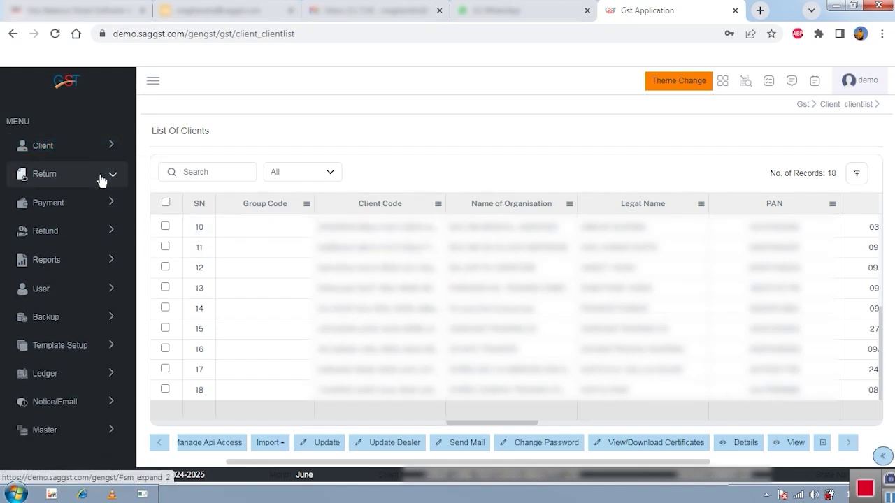
pyautogui.click(102, 182)
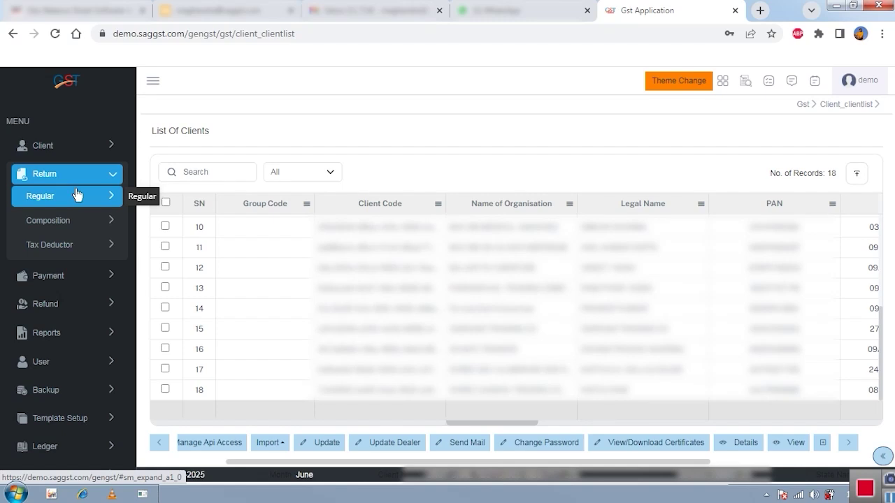
pyautogui.click(77, 196)
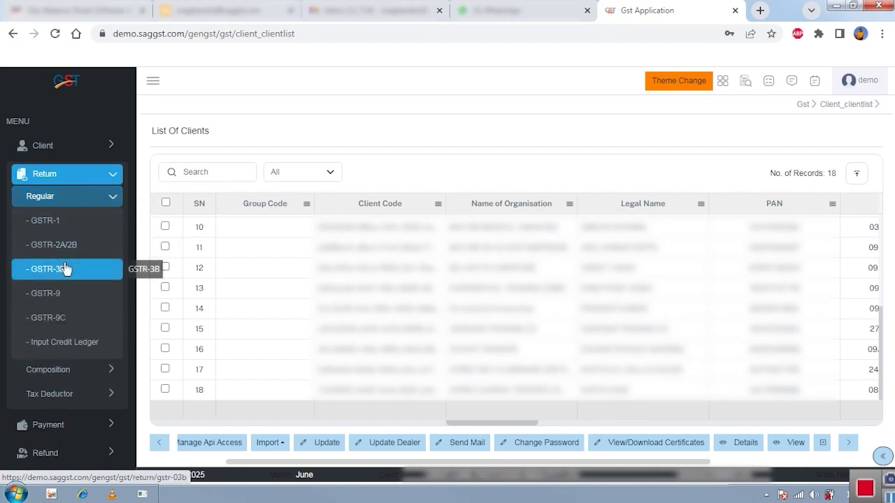
pyautogui.click(61, 225)
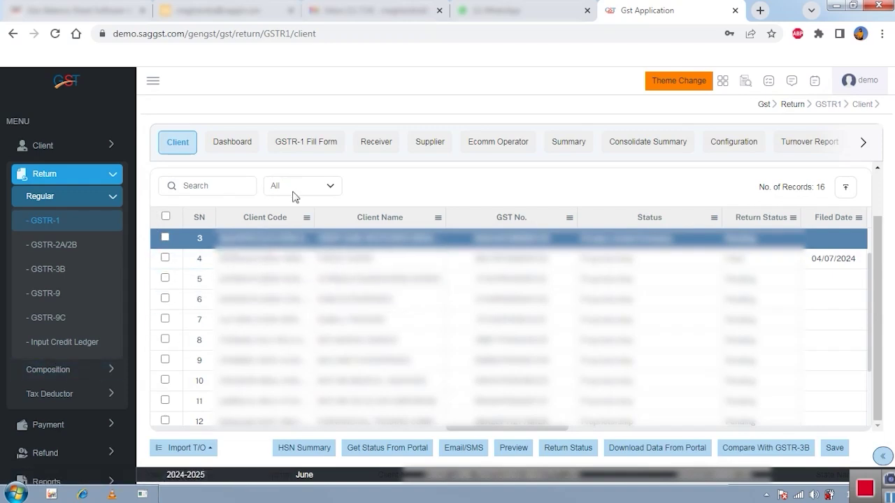
# - Set the return year to 2023-2024, keep the period at All, and select the client in row 7
pyautogui.scroll(-1, 300, 252)
pyautogui.scroll(5, 307, 256)
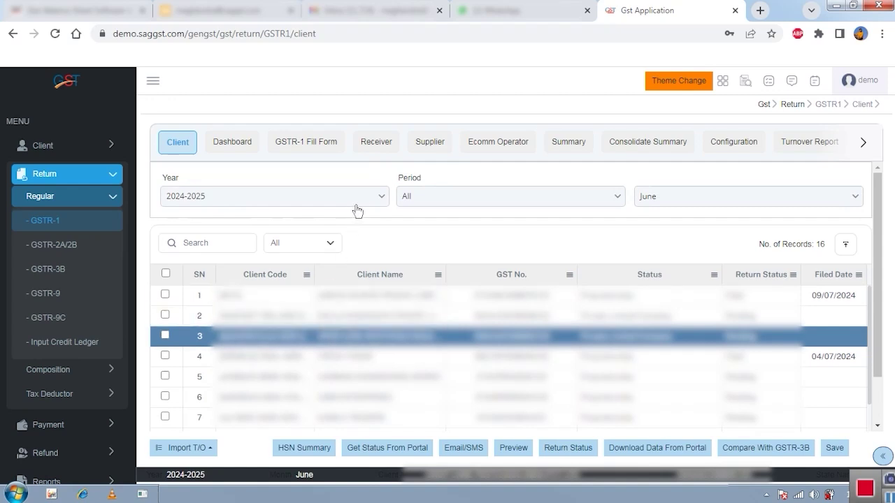
pyautogui.click(363, 200)
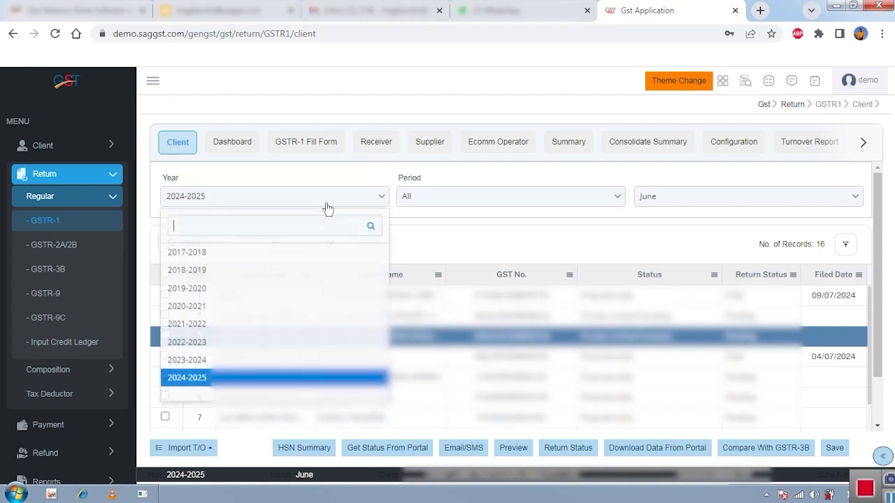
pyautogui.click(184, 360)
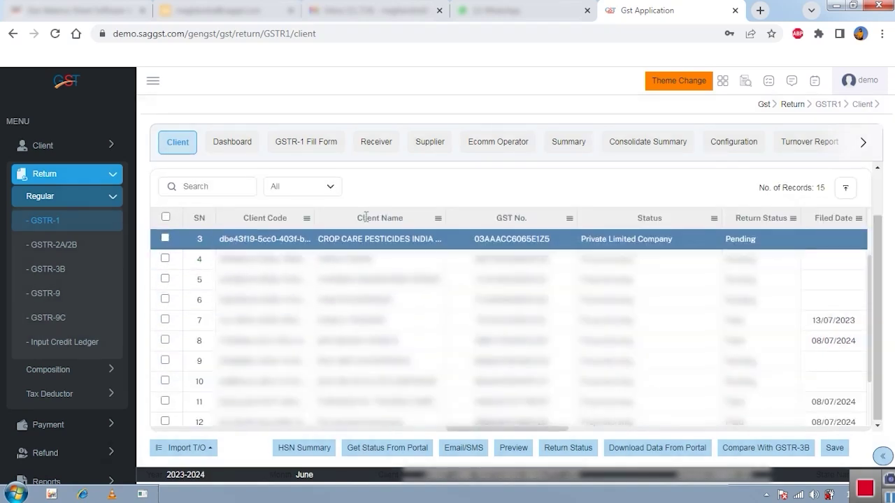
pyautogui.click(455, 205)
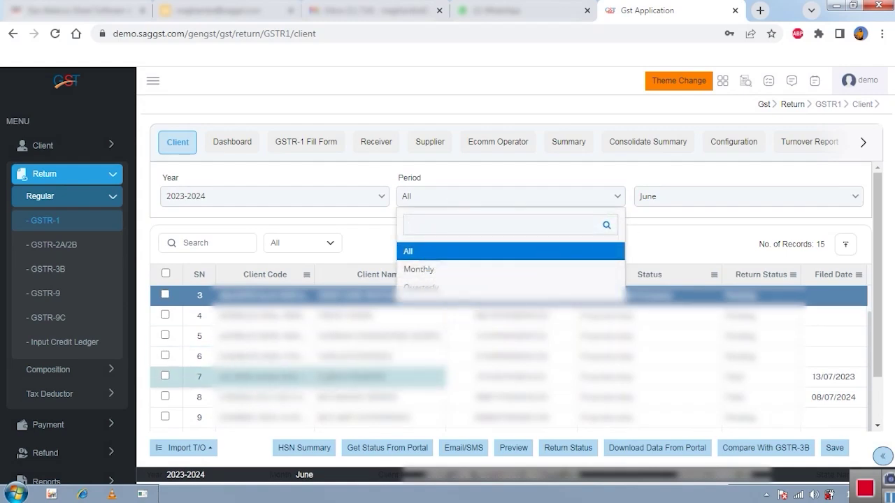
pyautogui.click(166, 375)
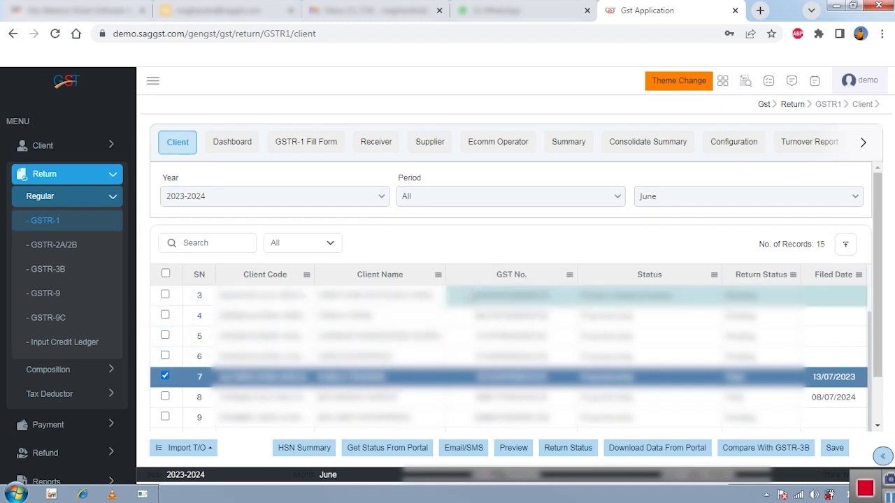
# - Set up a portal download of the client's GSTR1 data for all four 2023-2024 quarters, and close it without downloading
pyautogui.scroll(-1, 345, 351)
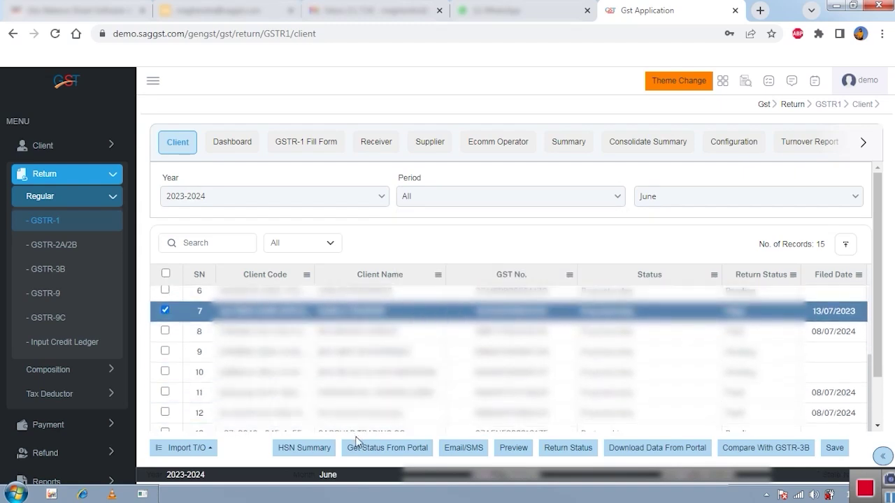
pyautogui.click(622, 448)
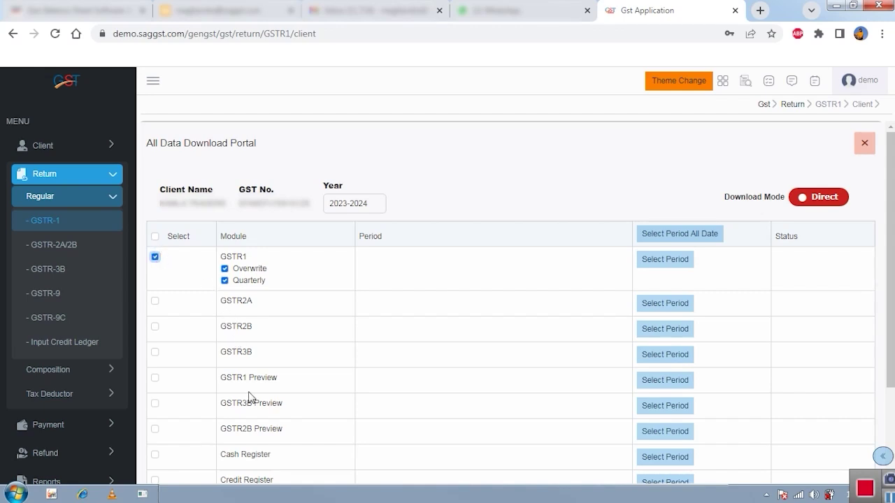
pyautogui.click(658, 263)
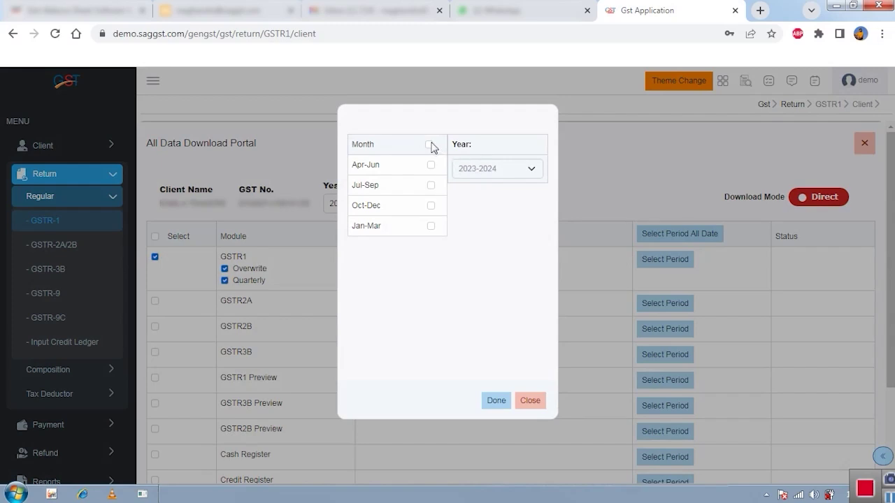
pyautogui.click(498, 402)
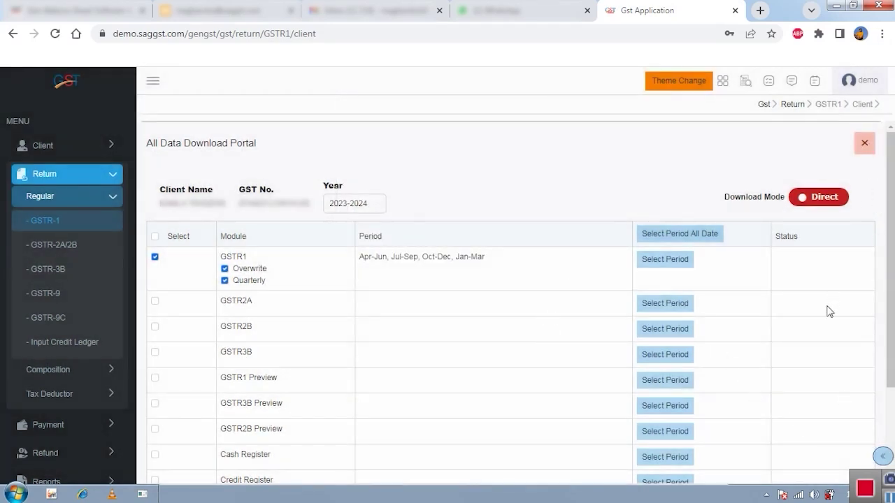
pyautogui.scroll(-2, 825, 312)
pyautogui.scroll(2, 843, 250)
pyautogui.click(865, 144)
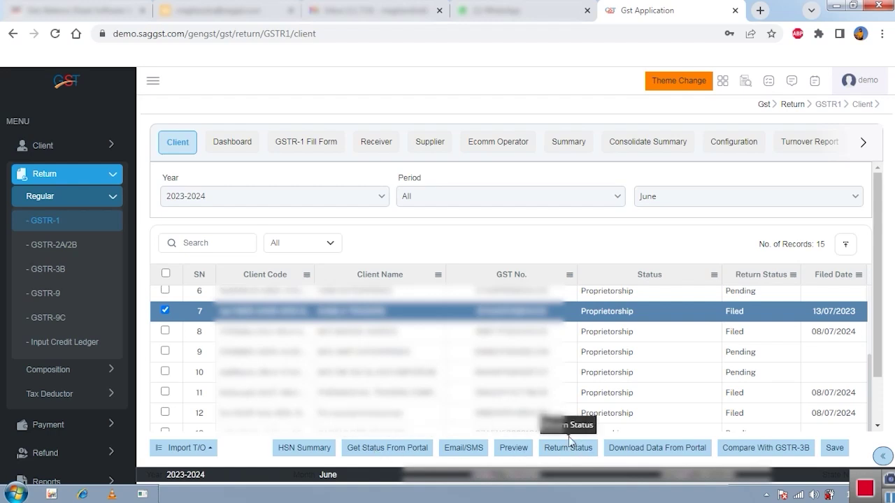
# - Open the GSTR-1 Fill Form for 2023-2024, try the months May and August, and set the month to July
pyautogui.click(305, 149)
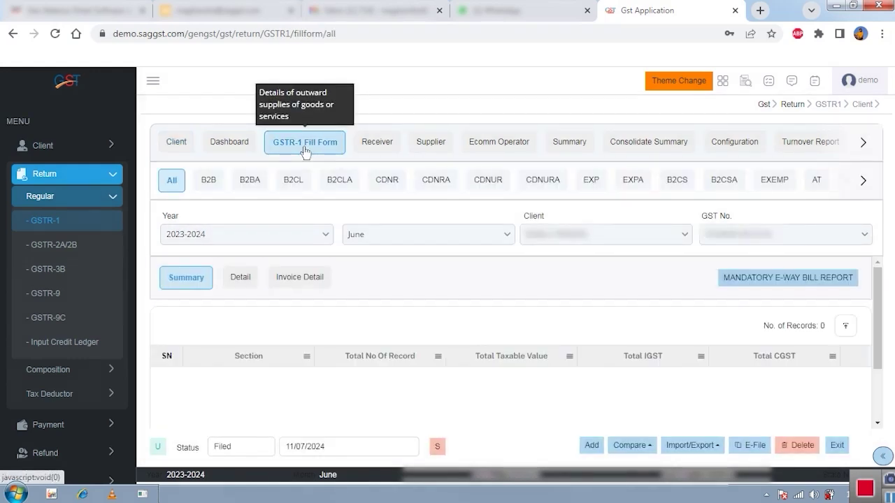
pyautogui.click(459, 236)
pyautogui.click(382, 294)
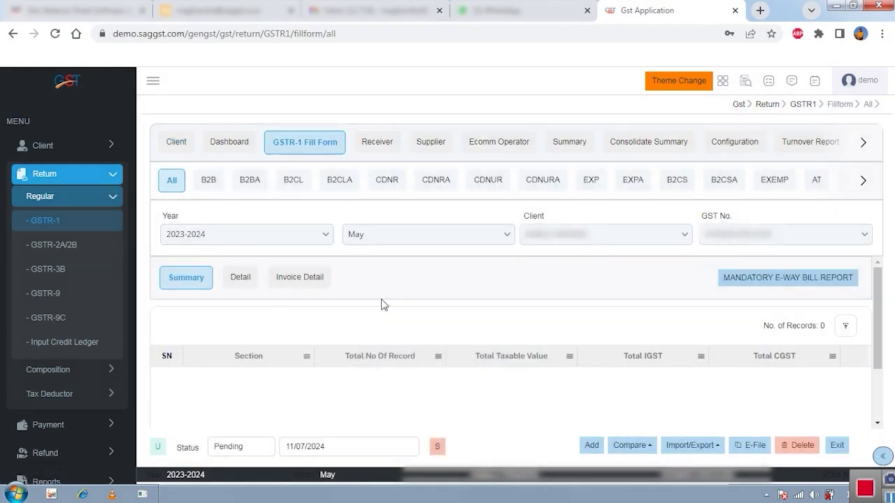
pyautogui.click(425, 241)
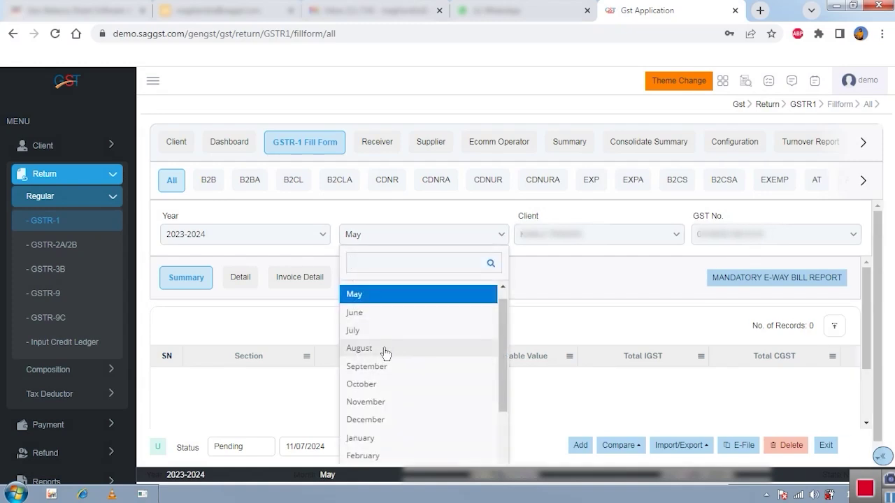
pyautogui.click(385, 350)
pyautogui.click(418, 239)
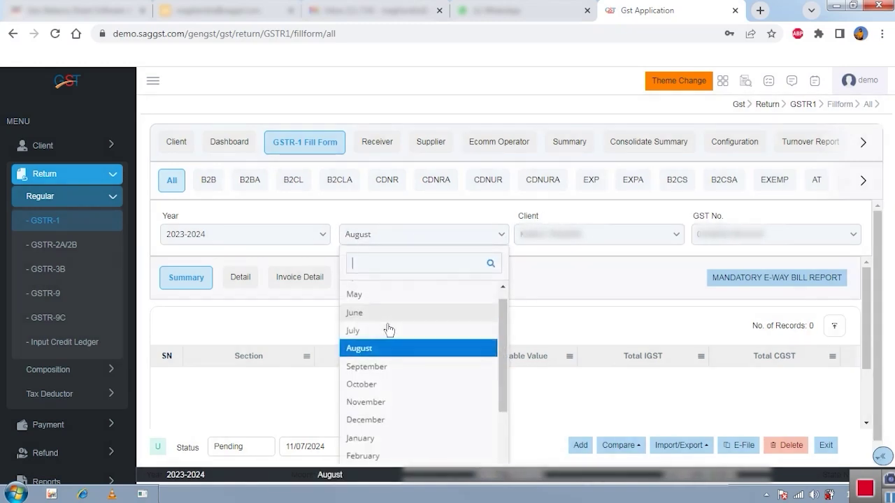
pyautogui.click(381, 335)
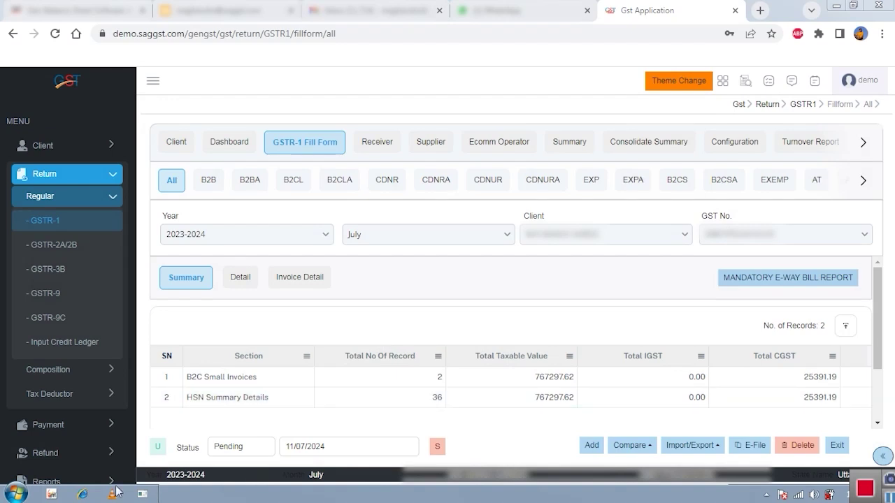
# - Show the July return's GSTN Wise detail, viewing the Invoice Wise Details and the Item Wise Details
pyautogui.click(238, 282)
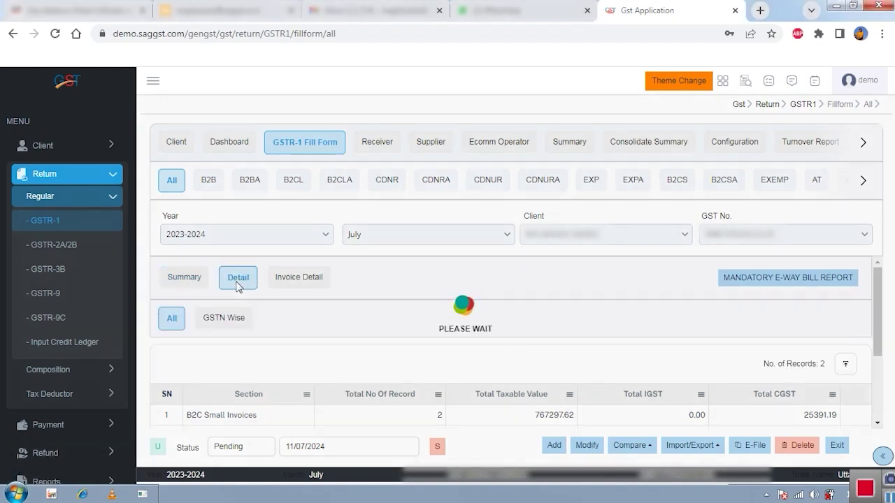
pyautogui.click(225, 321)
pyautogui.scroll(-2, 411, 361)
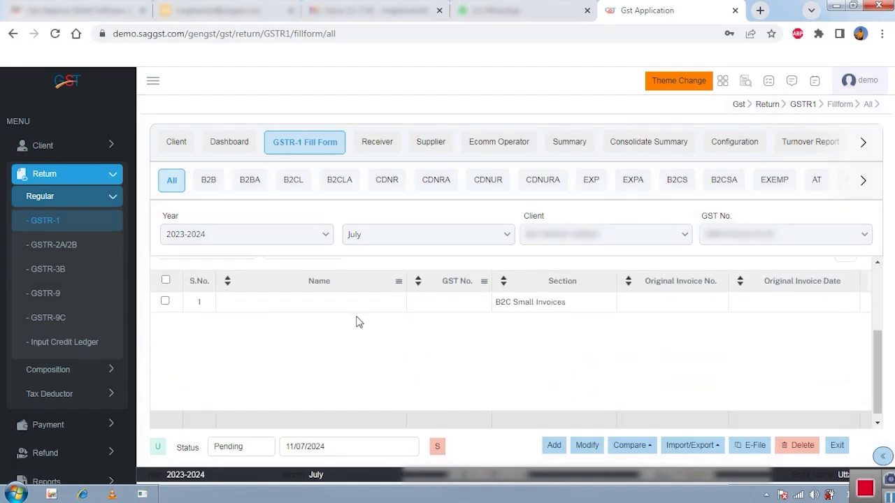
pyautogui.scroll(2, 356, 321)
pyautogui.click(287, 354)
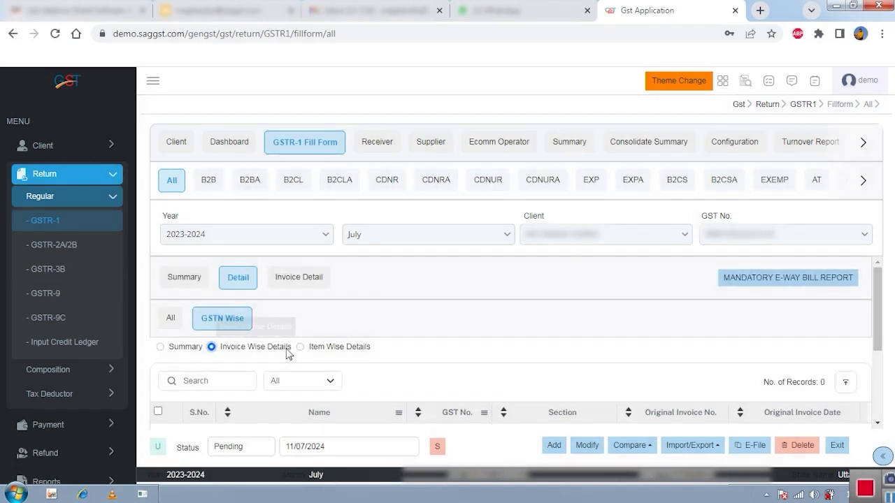
pyautogui.click(328, 351)
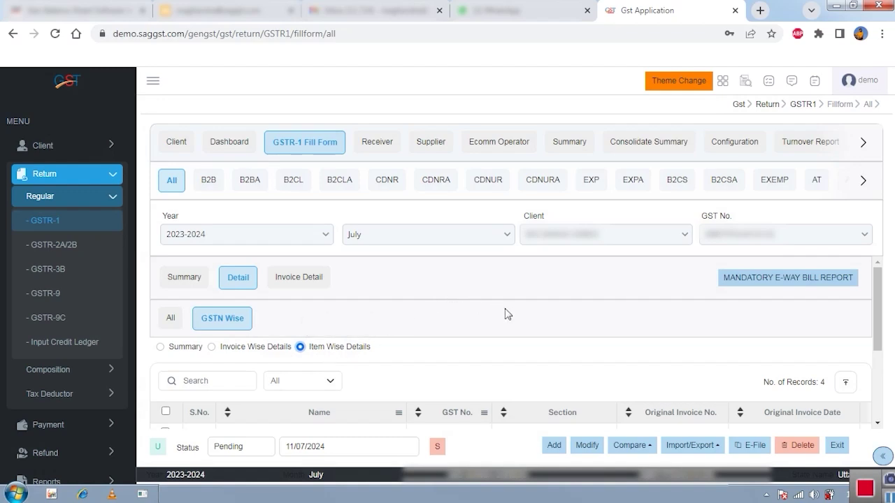
# - Review the e-commerce and other import sources for the return, open the Tally Direct import, and close it without importing
pyautogui.click(689, 447)
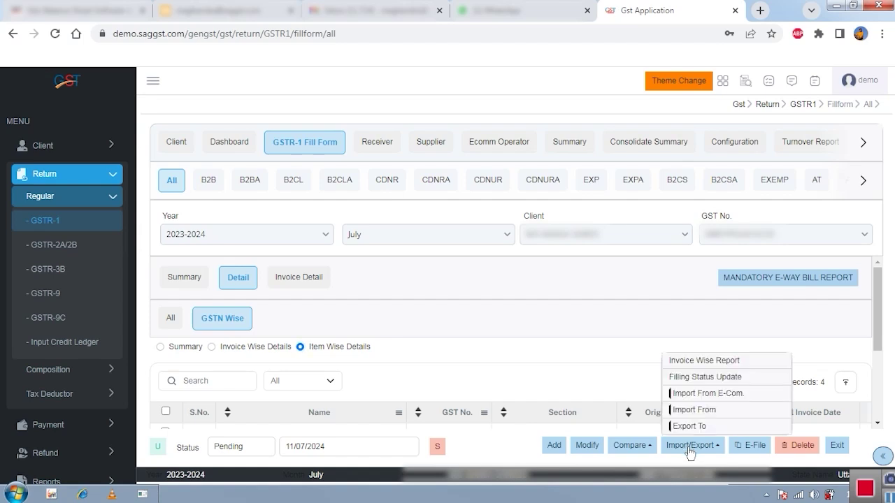
pyautogui.click(672, 398)
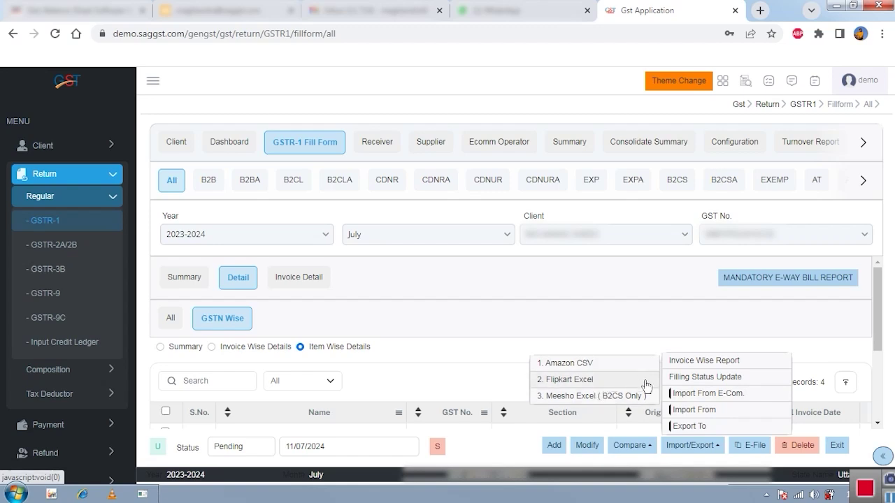
pyautogui.moveTo(682, 416)
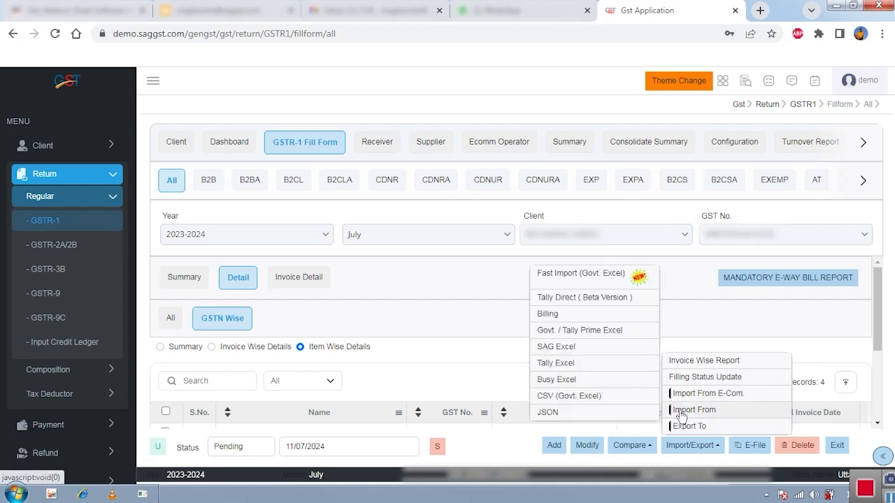
pyautogui.click(587, 301)
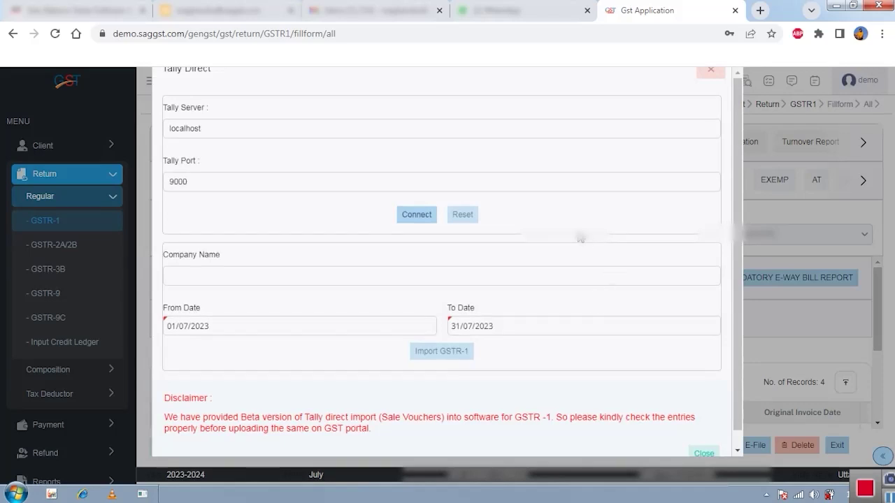
pyautogui.moveTo(308, 417); pyautogui.dragTo(438, 419)
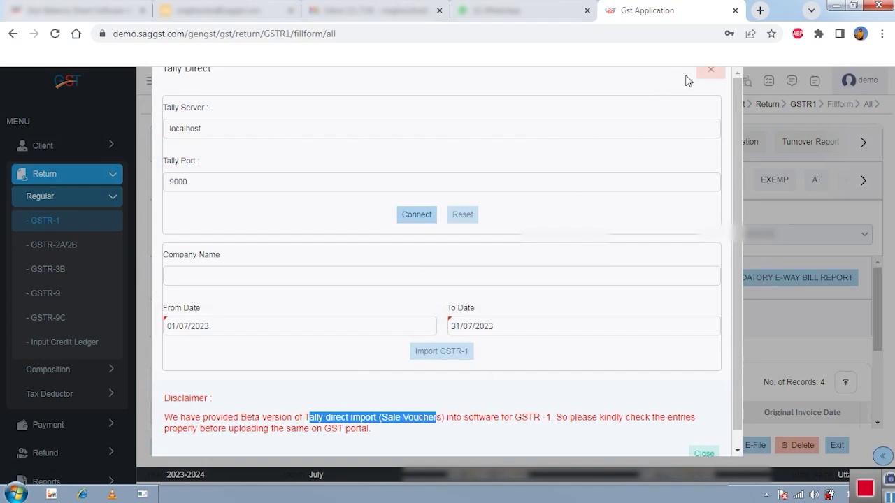
pyautogui.click(711, 70)
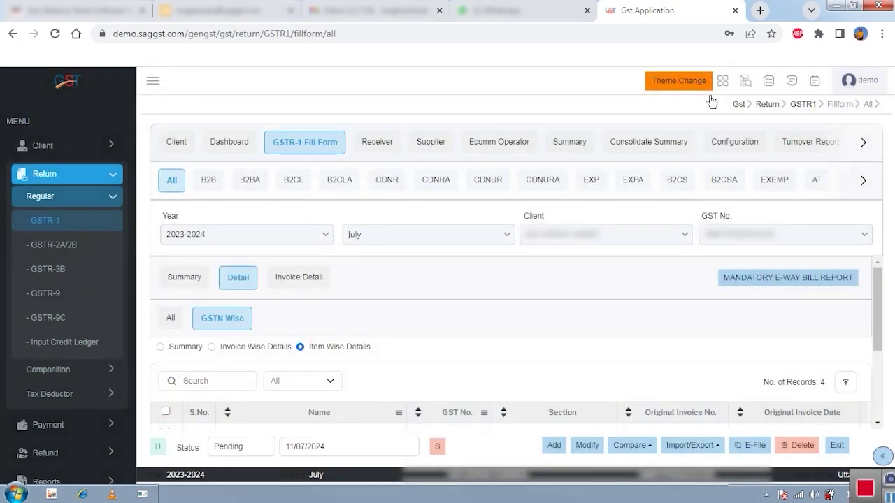
pyautogui.click(717, 452)
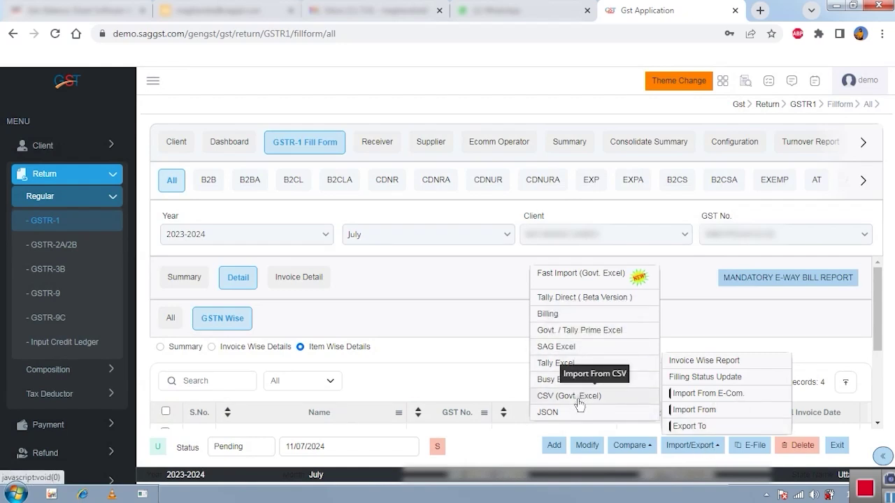
pyautogui.click(692, 319)
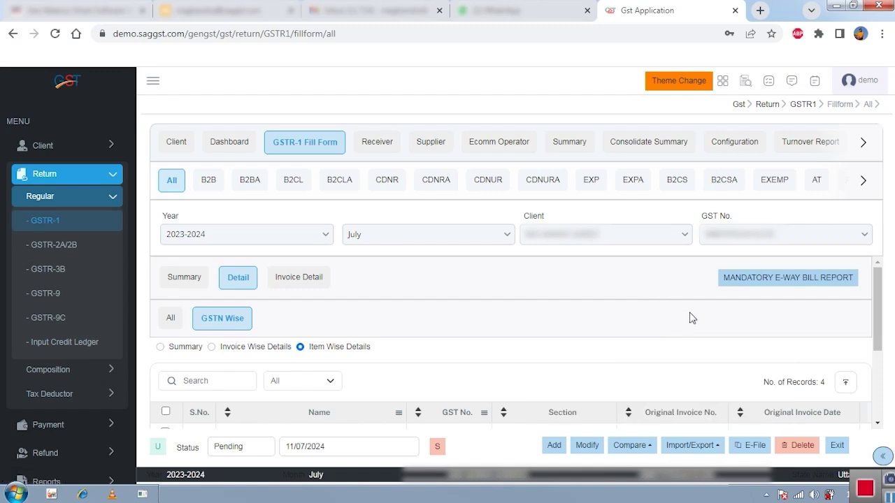
# - Compare the July GSTR-1 data with the portal in offline mode
pyautogui.click(647, 448)
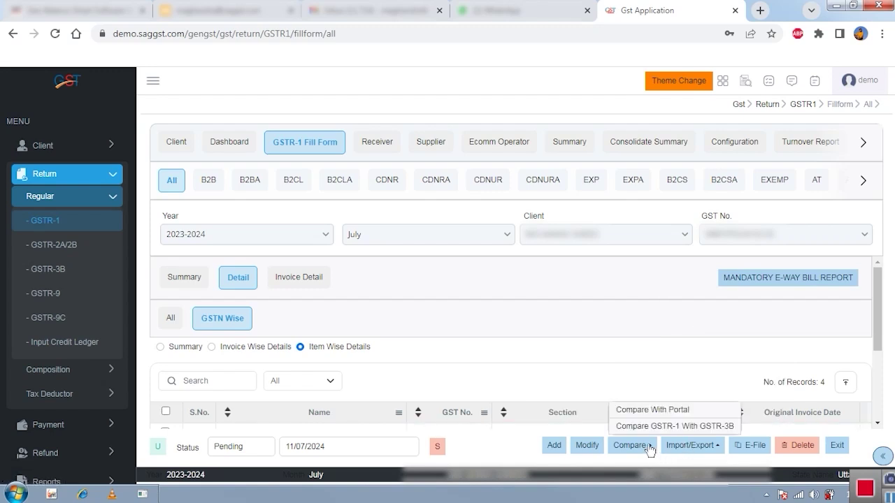
pyautogui.click(638, 412)
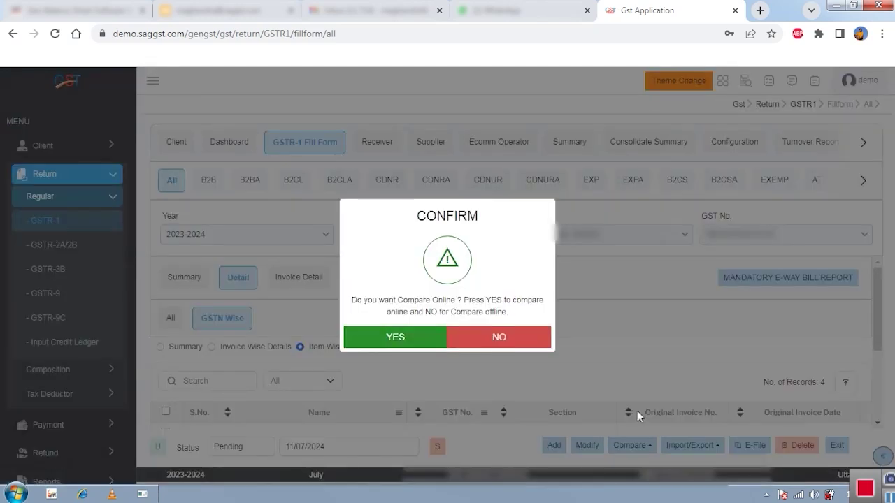
pyautogui.click(502, 340)
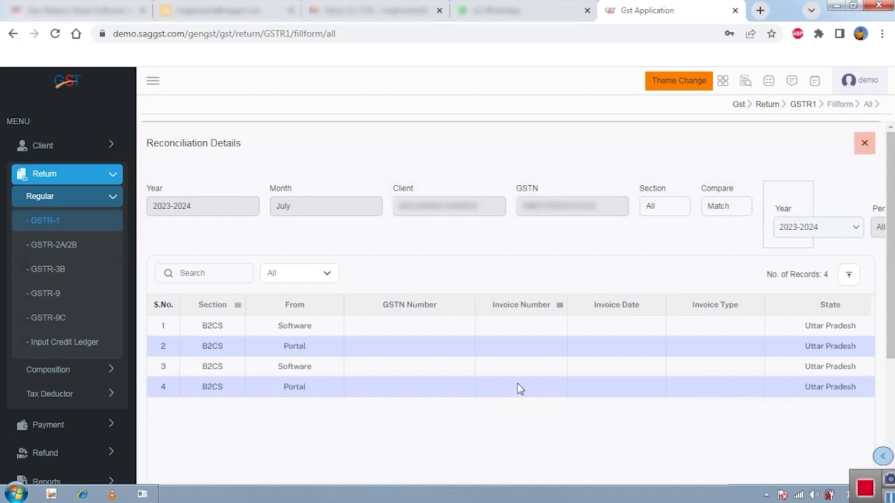
# - Examine the matched Software and Portal records in the reconciliation, including supply type, taxable value and the note below them
pyautogui.click(272, 329)
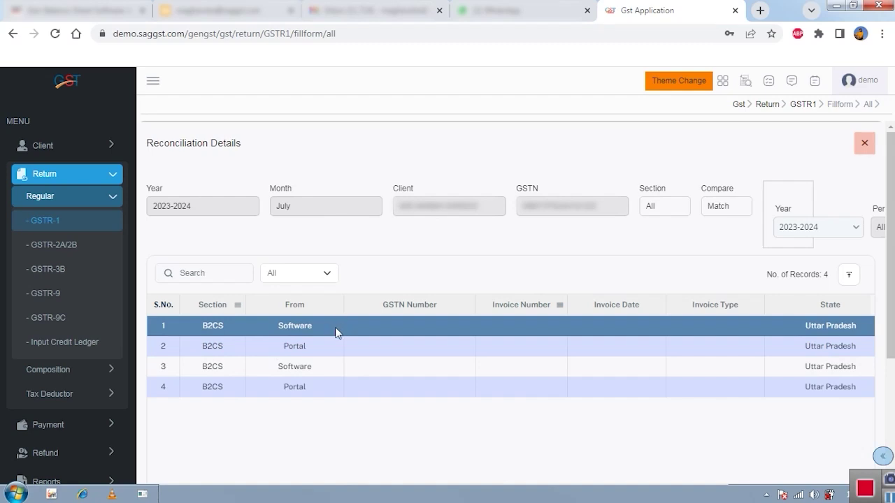
pyautogui.click(329, 346)
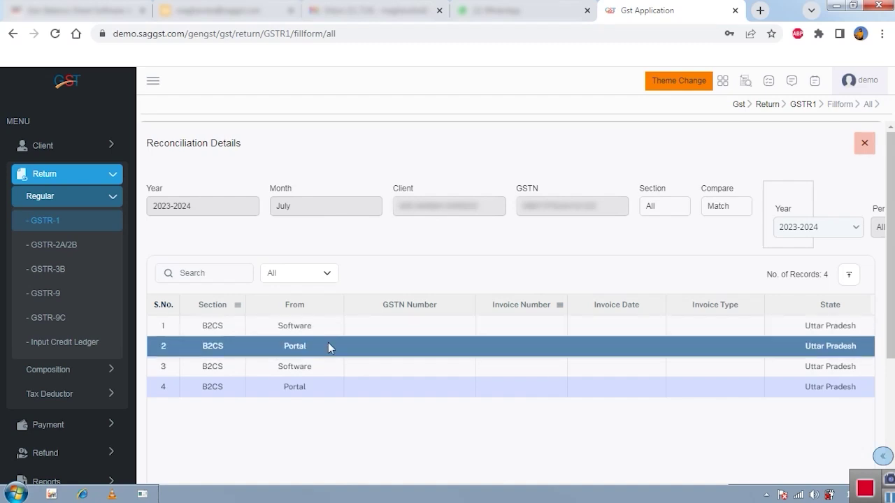
pyautogui.scroll(-3, 329, 349)
pyautogui.moveTo(329, 397); pyautogui.dragTo(476, 412)
pyautogui.scroll(2, 455, 457)
pyautogui.scroll(-2, 440, 433)
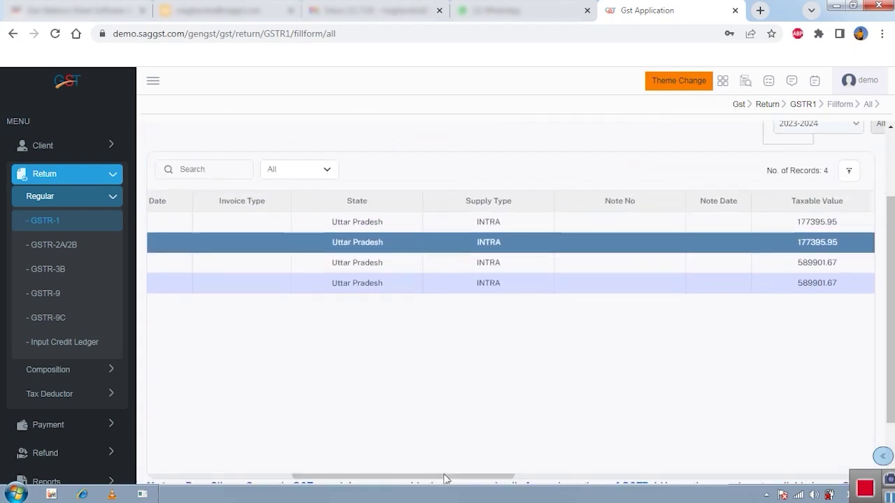
pyautogui.moveTo(439, 396); pyautogui.dragTo(634, 408)
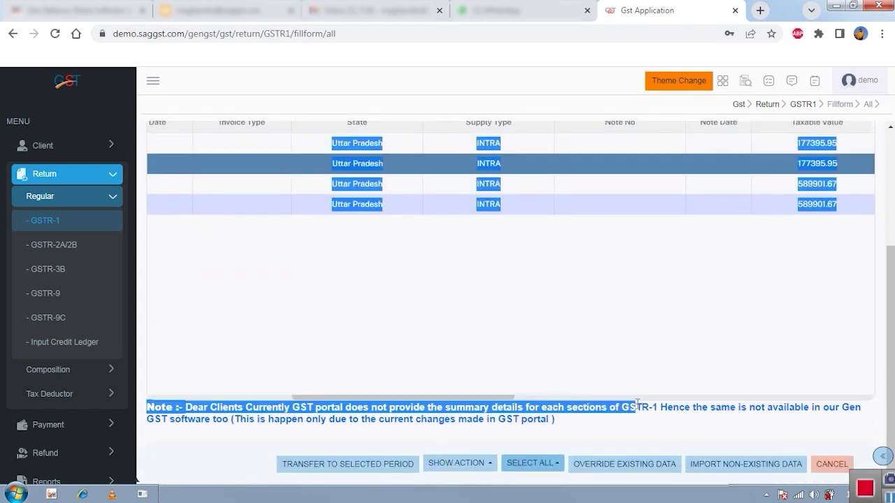
pyautogui.scroll(3, 686, 256)
# - Filter the reconciliation comparison by Mismatch and by Missing In Software
pyautogui.click(720, 206)
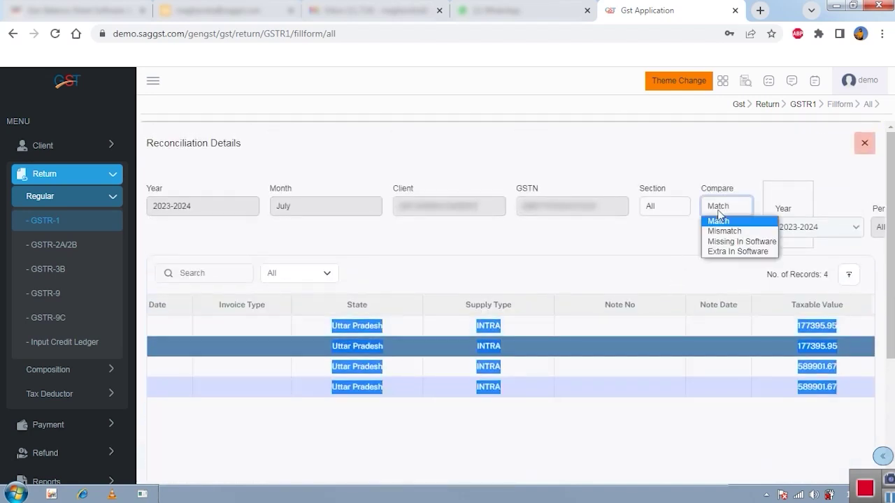
pyautogui.click(725, 232)
pyautogui.click(726, 212)
pyautogui.click(725, 243)
pyautogui.click(726, 210)
# - Review the section selection list and the actions available for reconciled data, and cancel the reconciliation
pyautogui.scroll(-5, 737, 337)
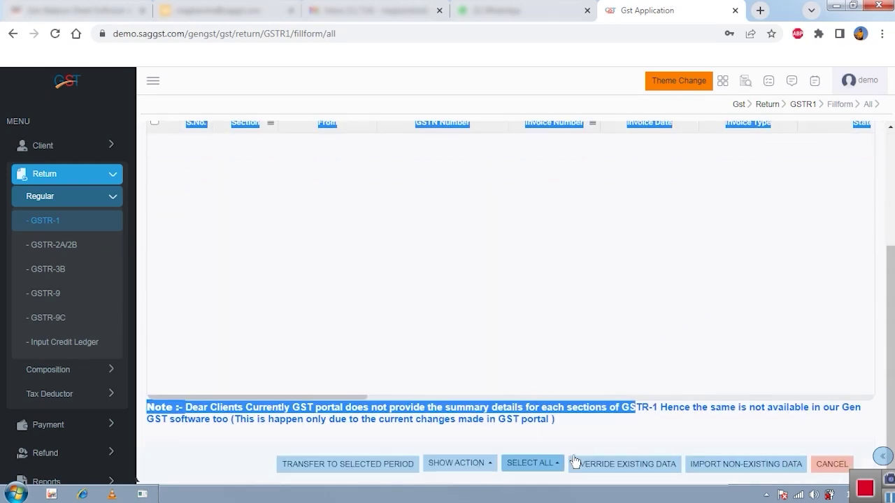
pyautogui.click(541, 468)
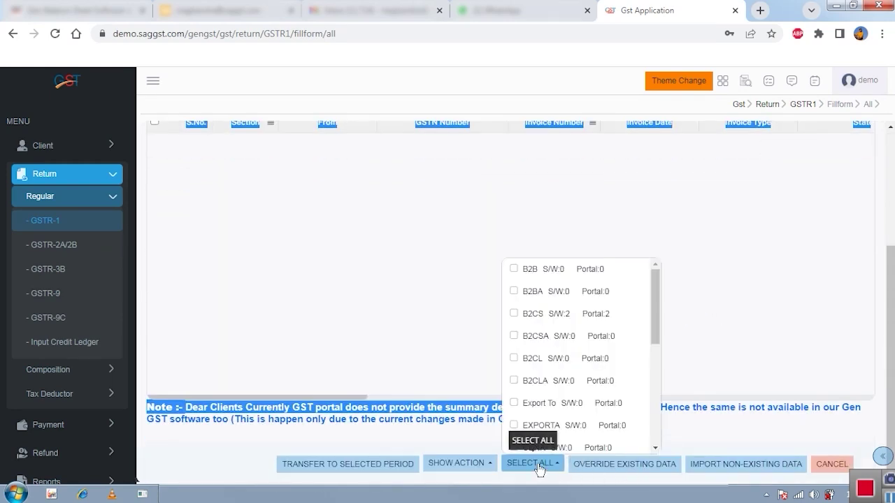
pyautogui.click(482, 472)
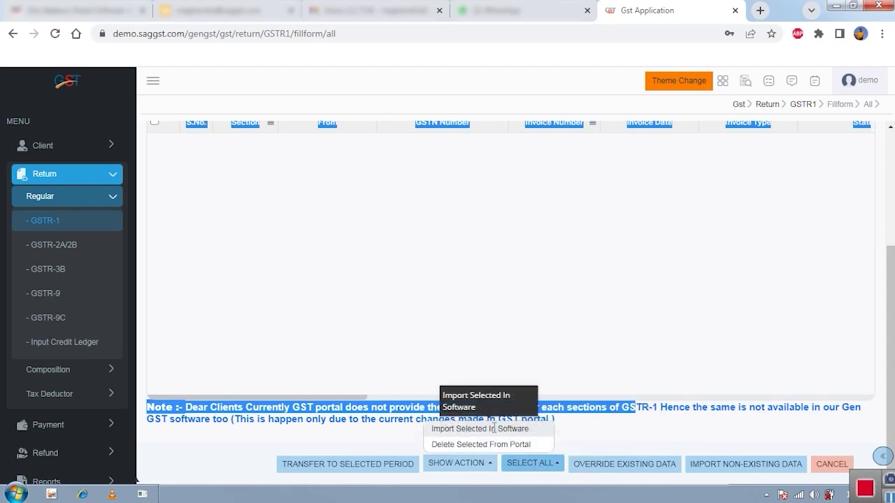
pyautogui.click(829, 463)
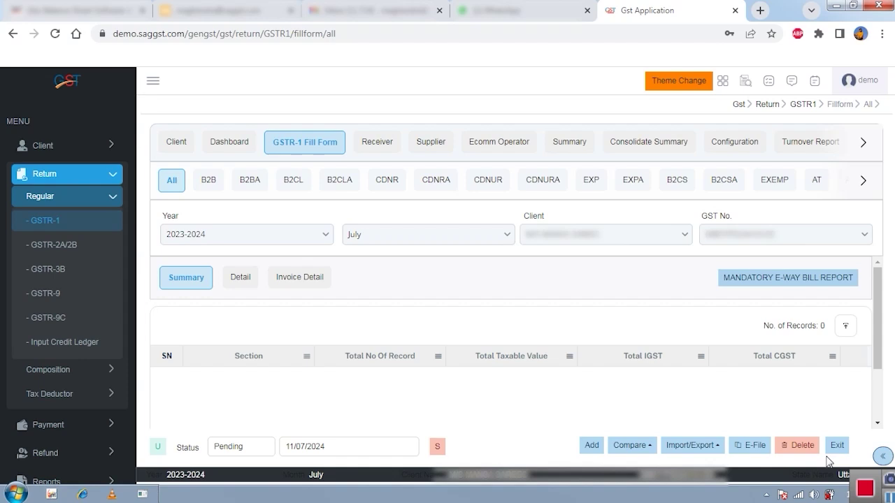
# - Compare the July GSTR-1 with GSTR-3B, look through the differences down to Inter State Supplies, and switch to Monthly View
pyautogui.moveTo(632, 448)
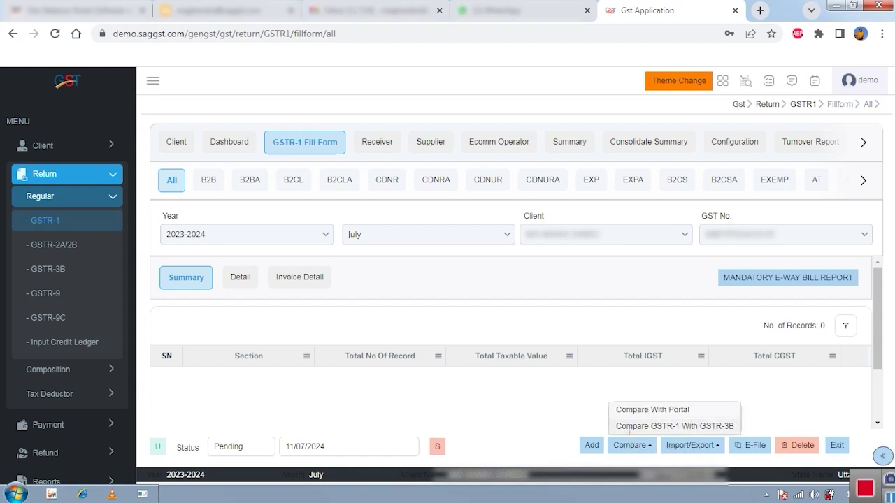
pyautogui.click(629, 426)
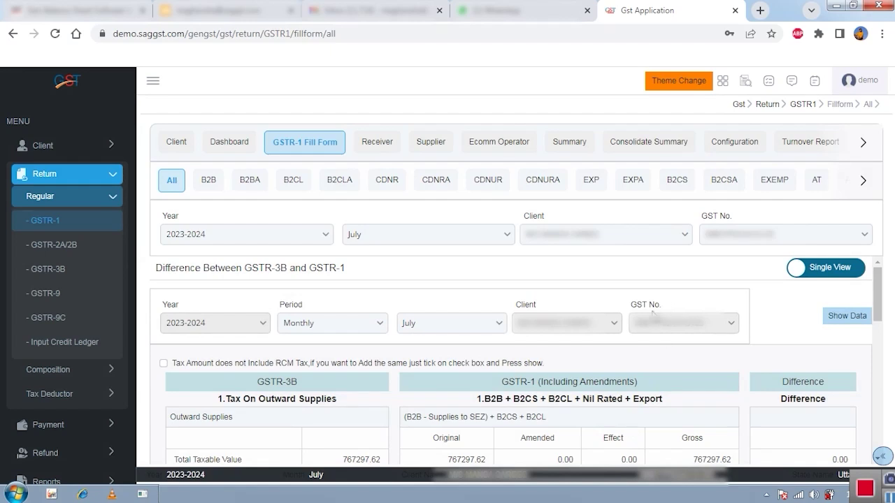
pyautogui.scroll(-6, 478, 373)
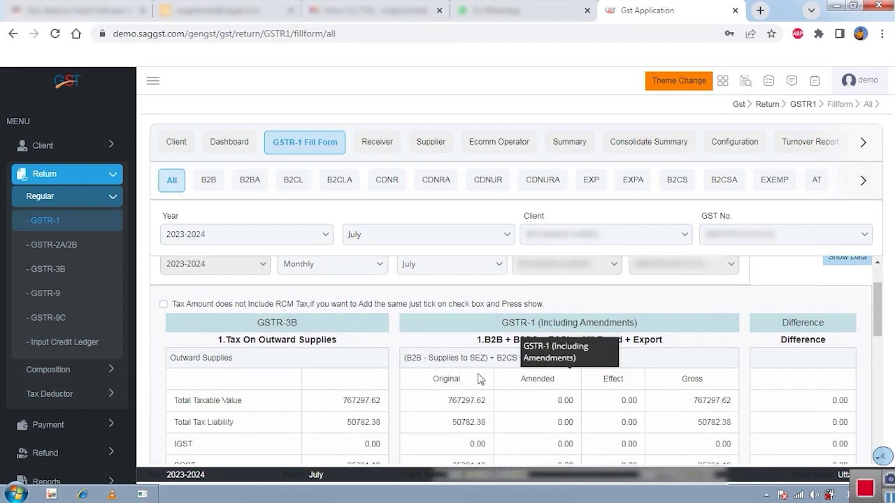
pyautogui.scroll(-2, 479, 367)
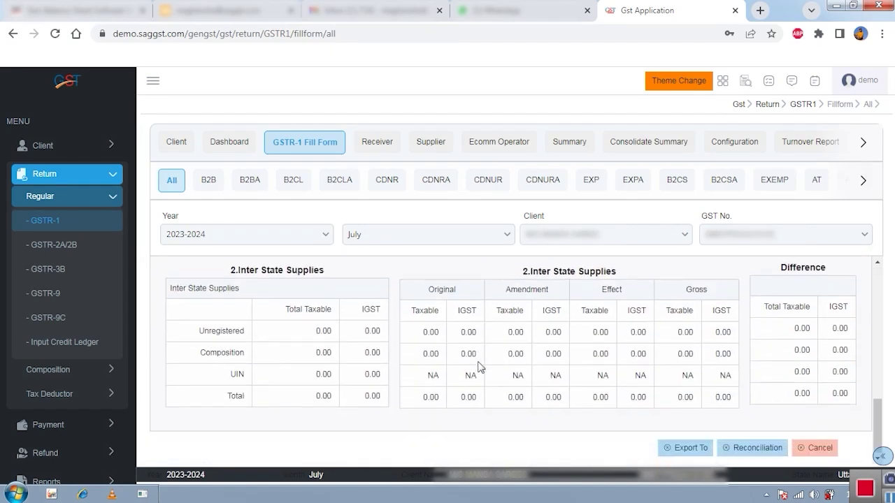
pyautogui.scroll(8, 479, 368)
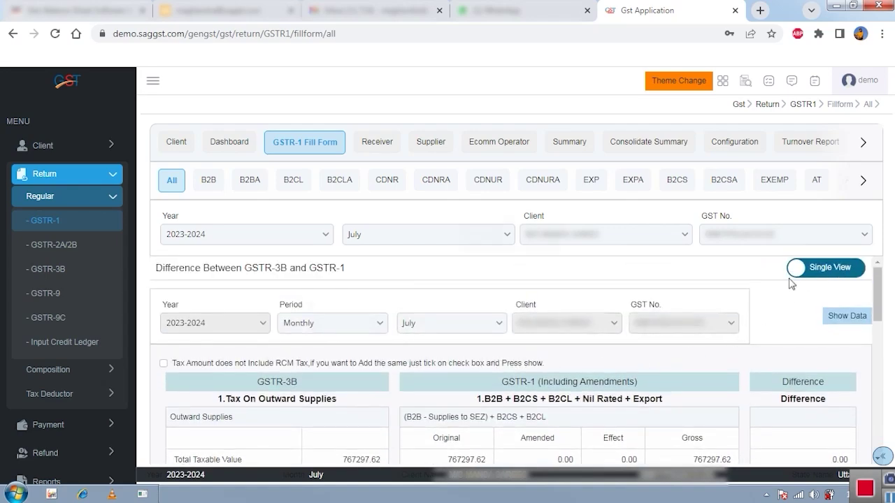
pyautogui.click(859, 267)
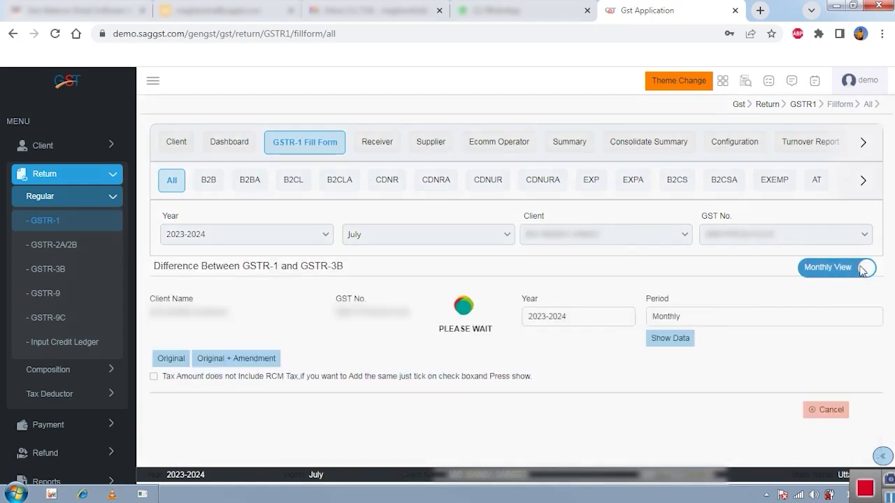
# - Look through the month-by-month GSTR-1 and GSTR-3B differences from April to March, and cancel the comparison
pyautogui.scroll(-15, 575, 376)
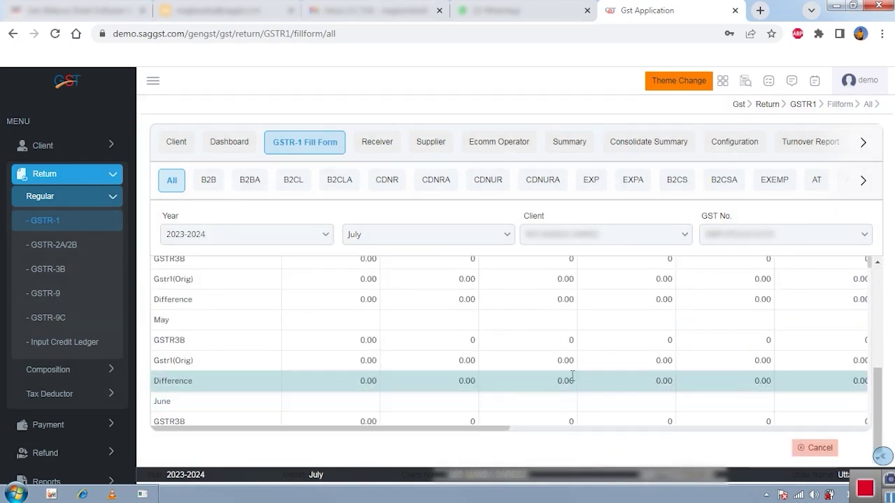
pyautogui.scroll(-2, 571, 376)
pyautogui.scroll(7, 585, 275)
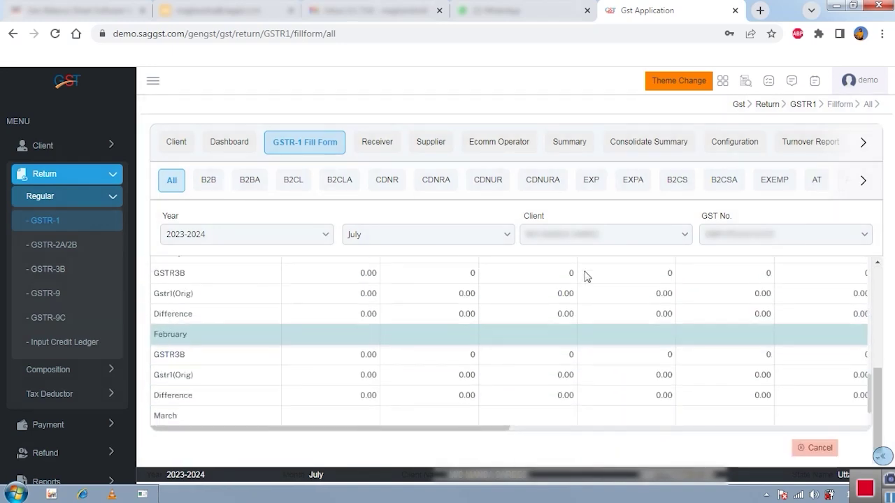
pyautogui.click(804, 448)
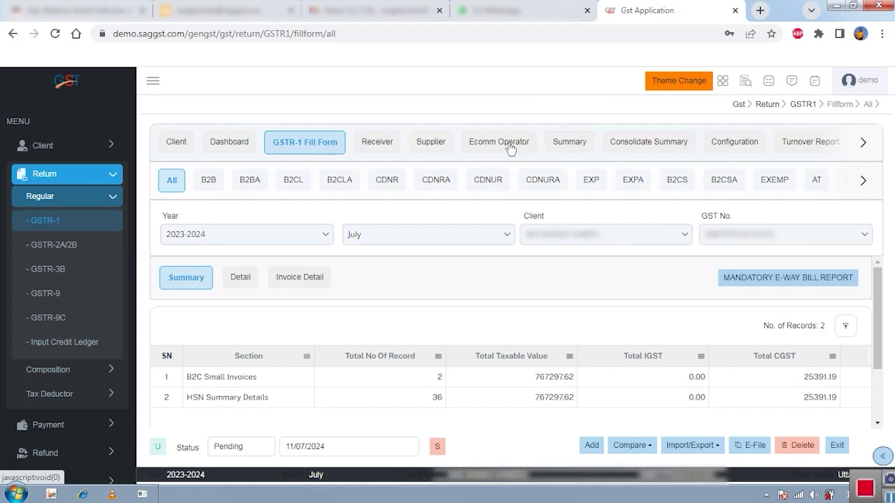
# - View the GSTR-1 Summary and the Consolidate Summary for July 2023-2024
pyautogui.click(565, 143)
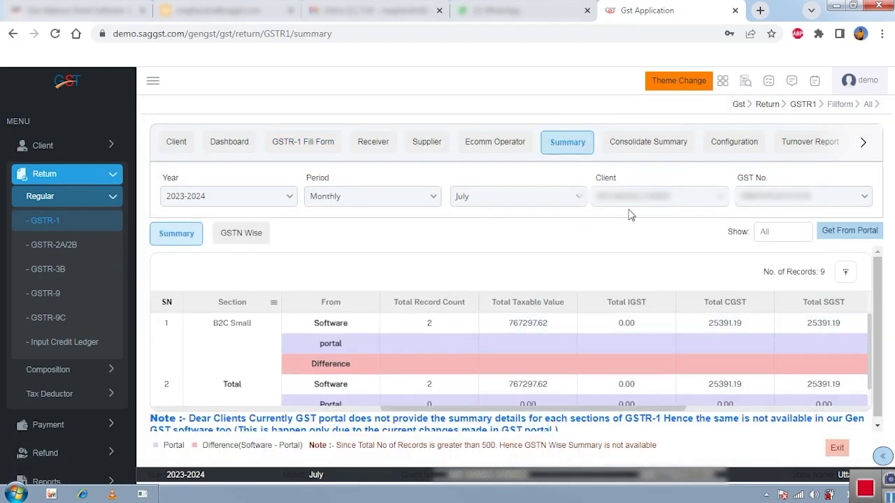
pyautogui.click(657, 143)
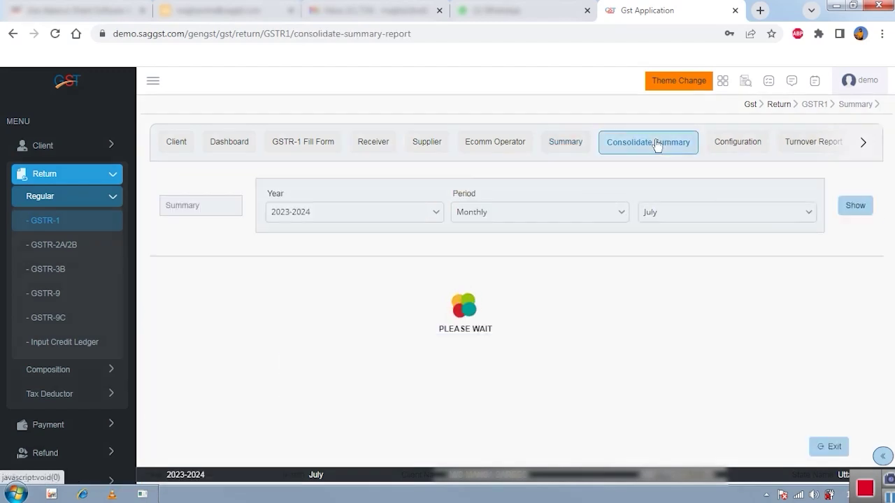
# - Refresh the records of the 2023-2024 Turnover Report and examine the differences between books, GSTR-1, GSTR-3B and portal
pyautogui.click(863, 143)
pyautogui.click(693, 142)
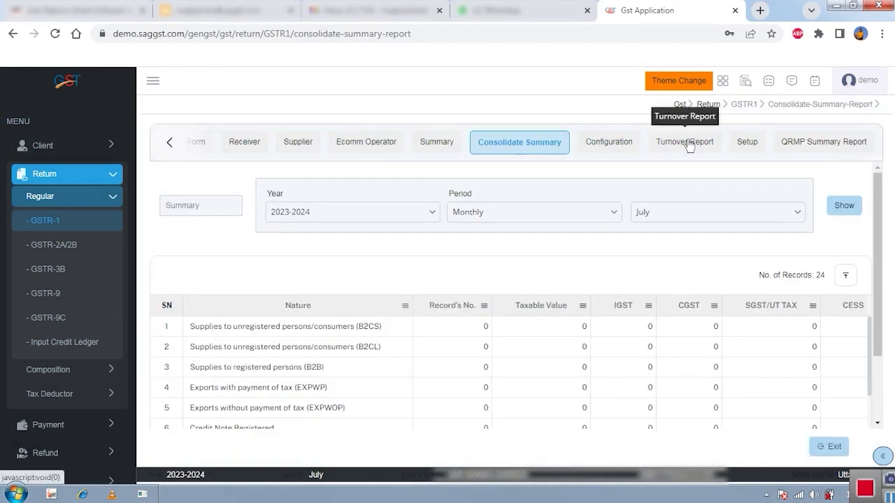
pyautogui.click(482, 341)
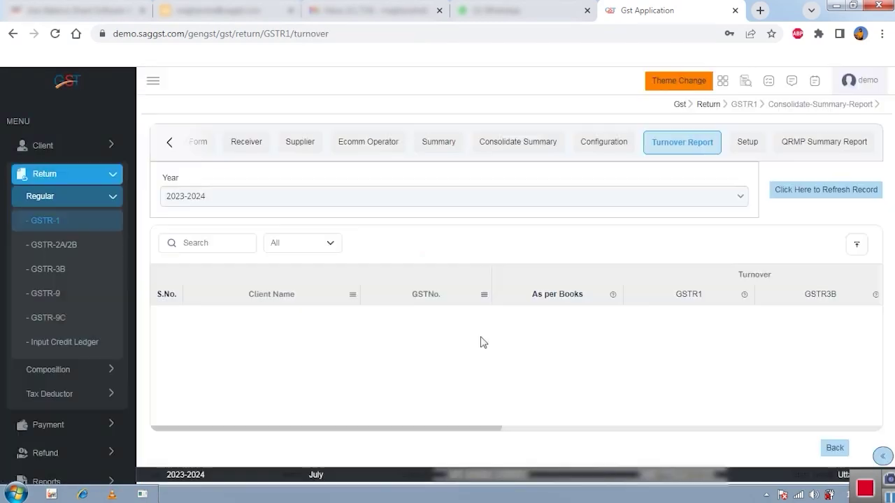
pyautogui.click(841, 191)
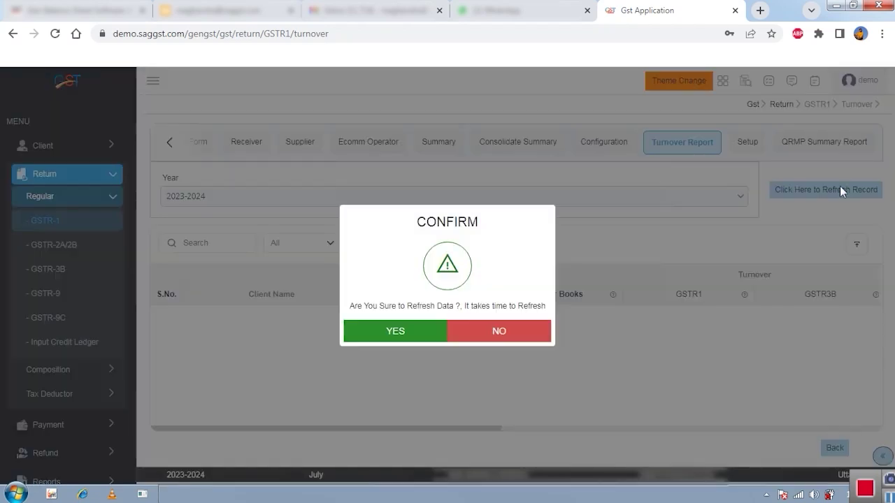
pyautogui.click(421, 342)
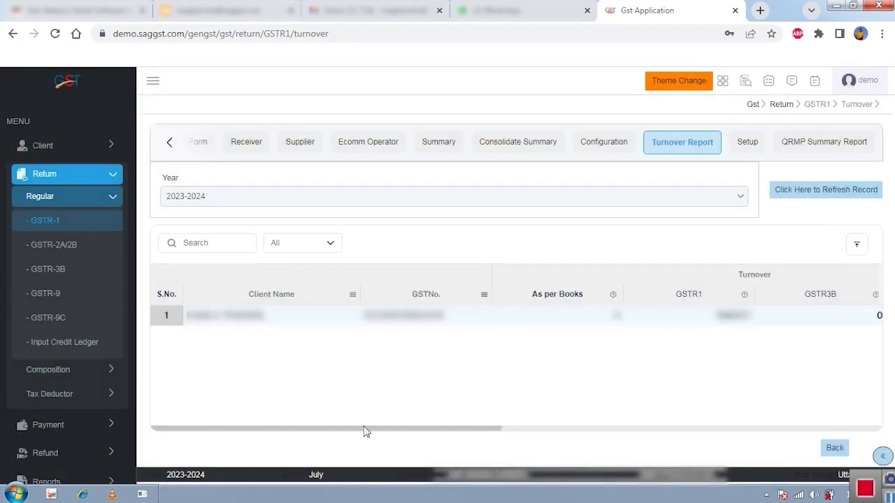
pyautogui.moveTo(363, 433); pyautogui.dragTo(686, 428)
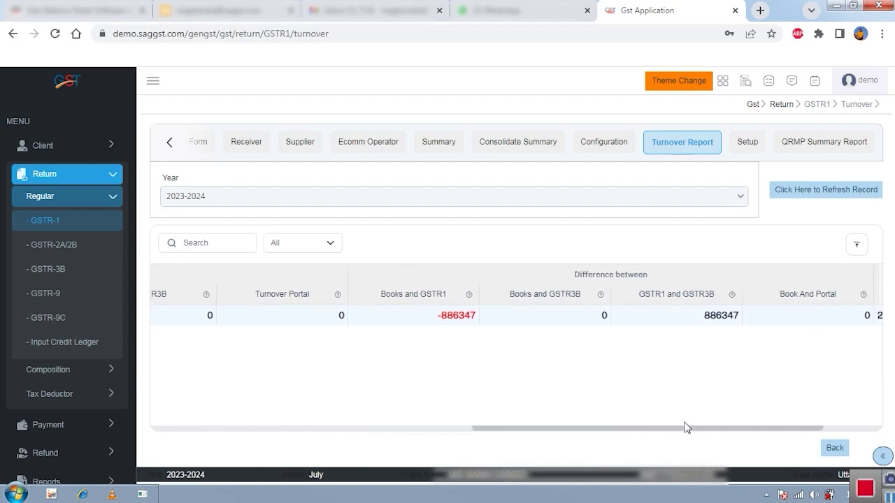
# - View the GSTR-1 Setup, show the QRMP Summary Report for Apr-Jun 2023-2024, look through its rows, and return to the client list
pyautogui.click(752, 151)
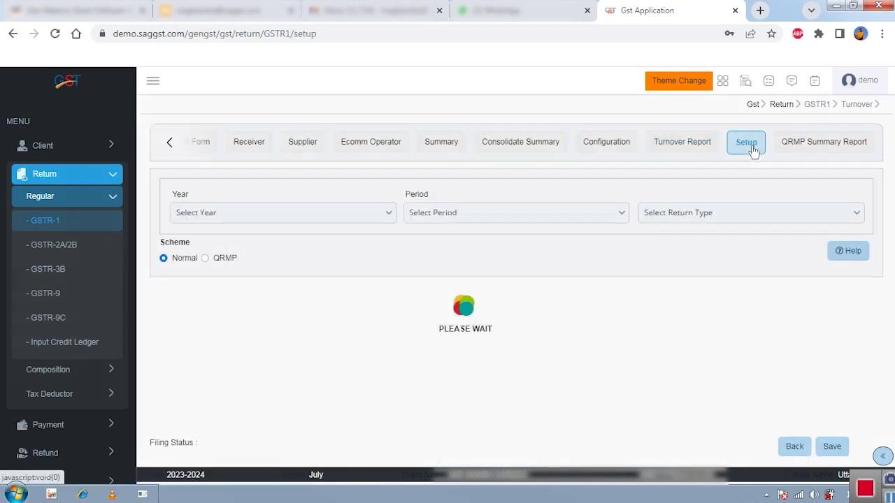
pyautogui.click(809, 145)
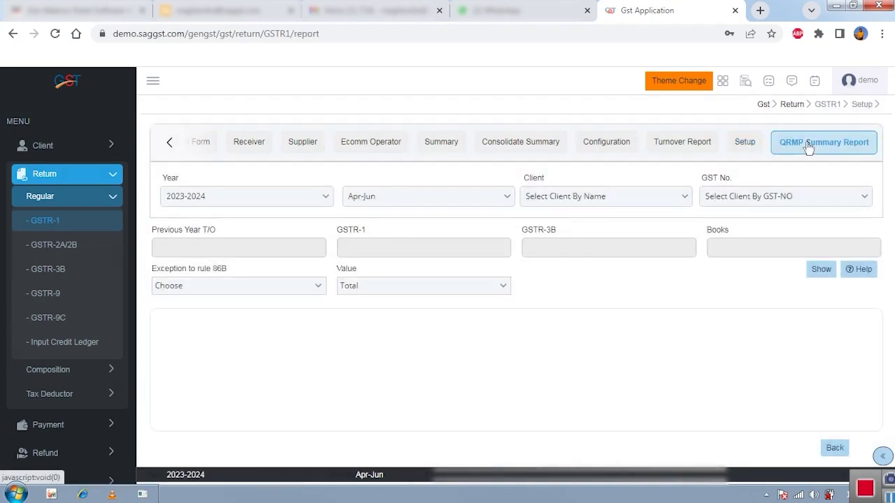
pyautogui.click(822, 270)
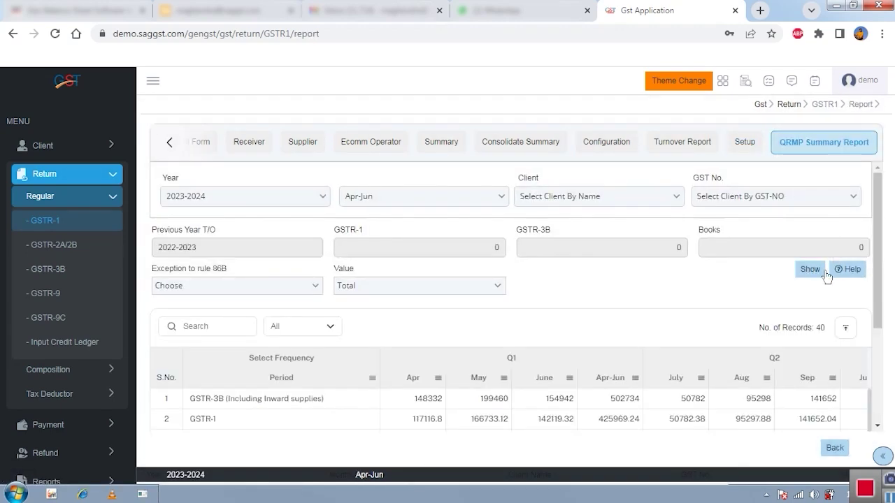
pyautogui.scroll(-3, 667, 364)
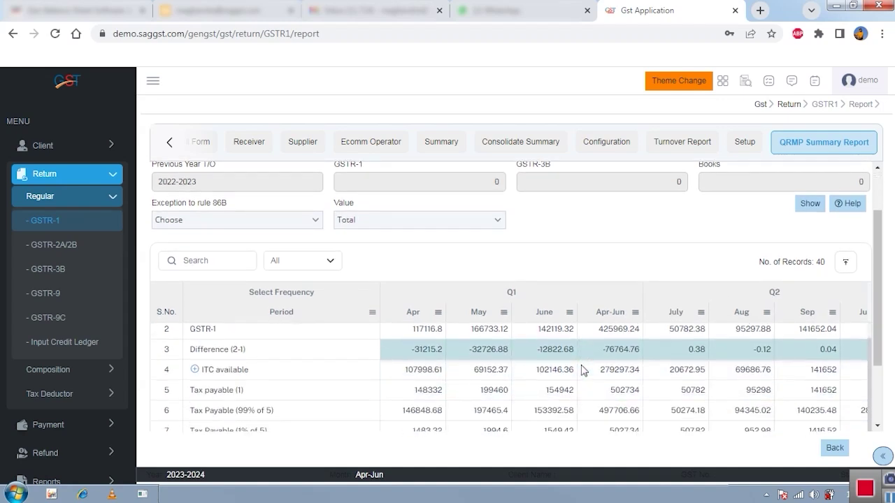
pyautogui.scroll(-3, 582, 369)
pyautogui.scroll(3, 579, 367)
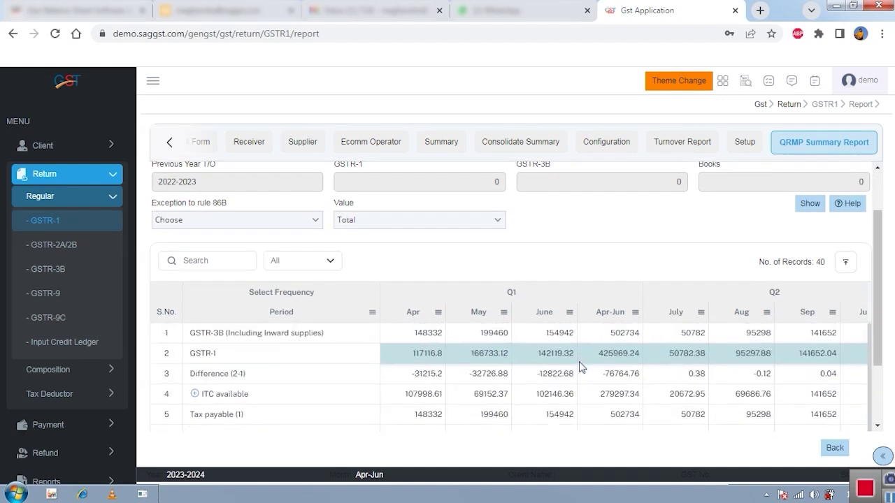
pyautogui.click(832, 449)
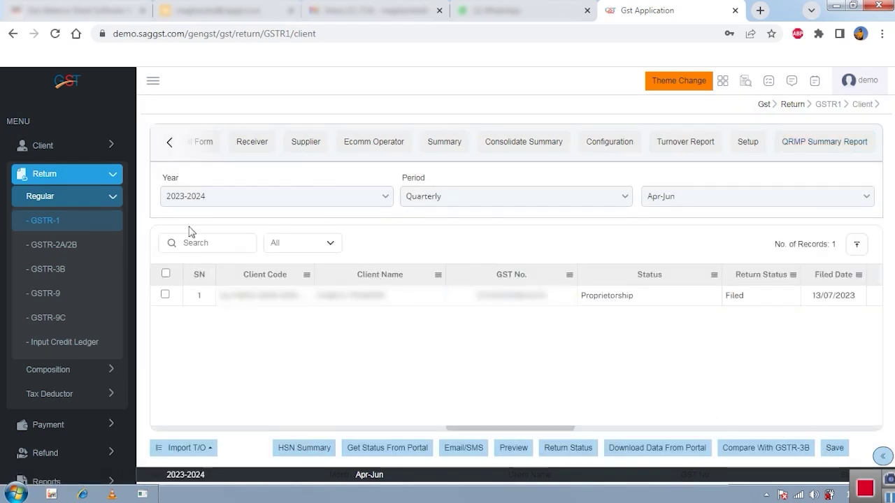
# - Select the listed client for the Apr-Jun quarter and open its GSTR-1 fill form down to the section totals
pyautogui.click(169, 143)
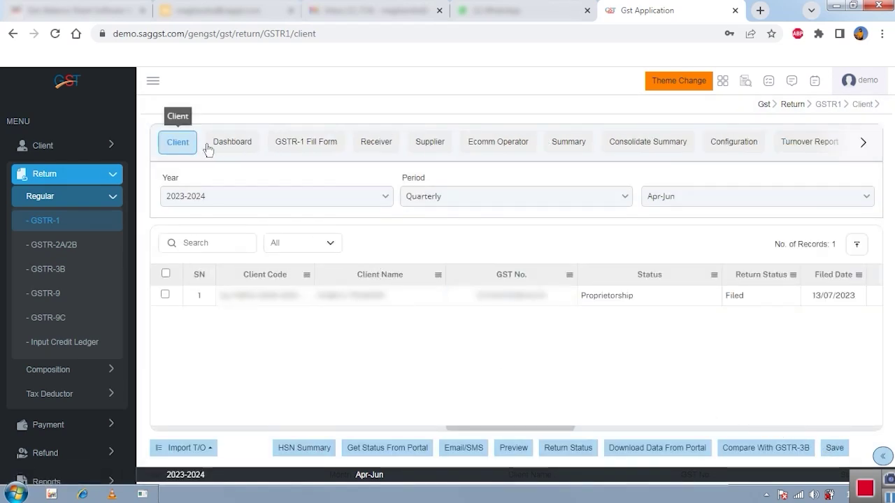
pyautogui.click(314, 142)
pyautogui.click(412, 316)
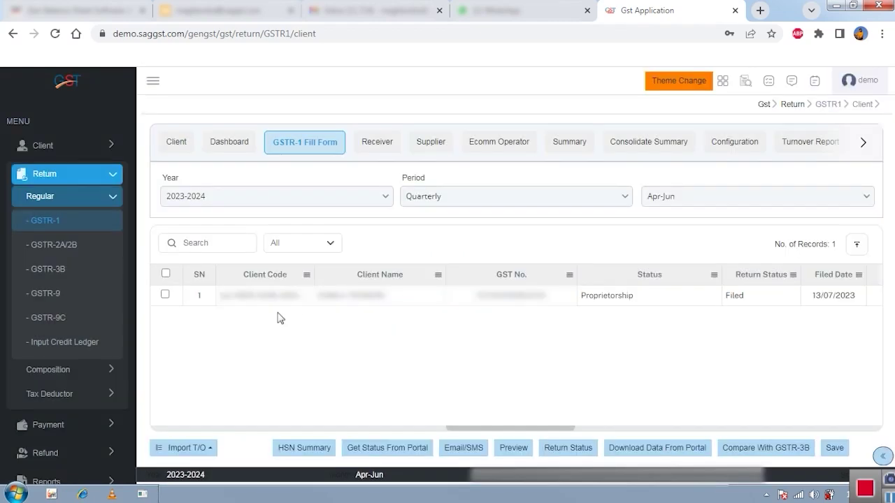
pyautogui.click(166, 295)
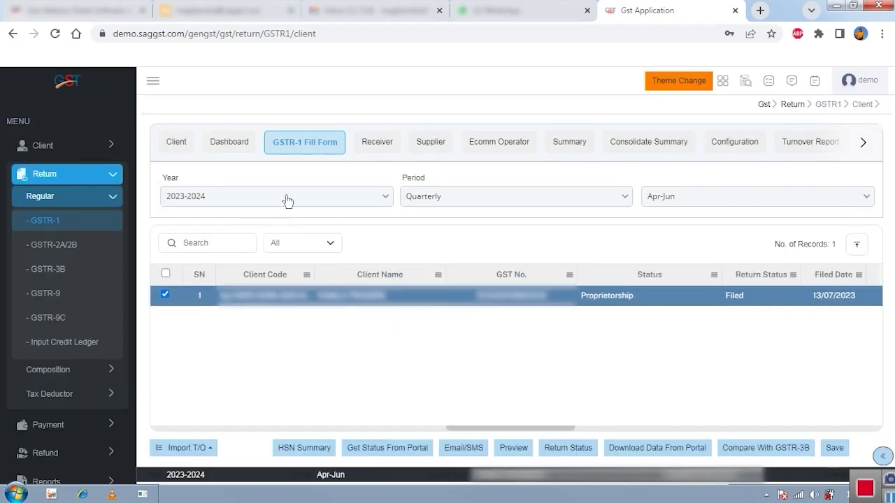
pyautogui.click(305, 144)
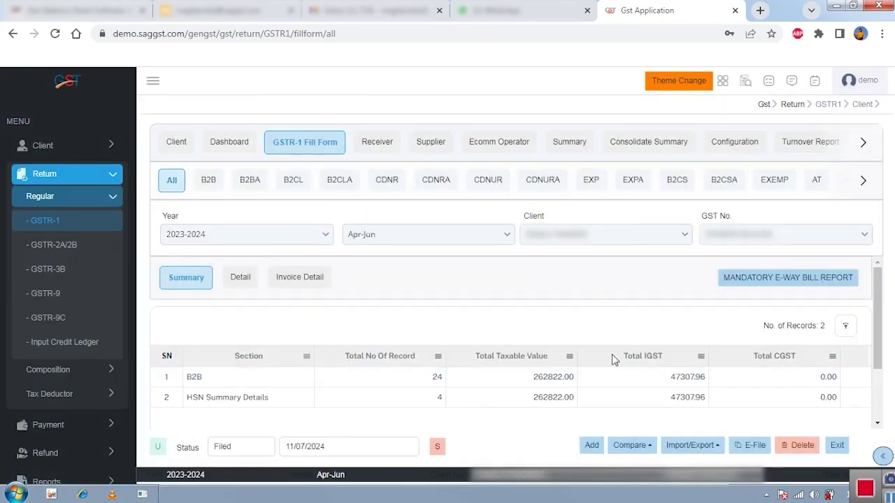
pyautogui.scroll(-2, 611, 359)
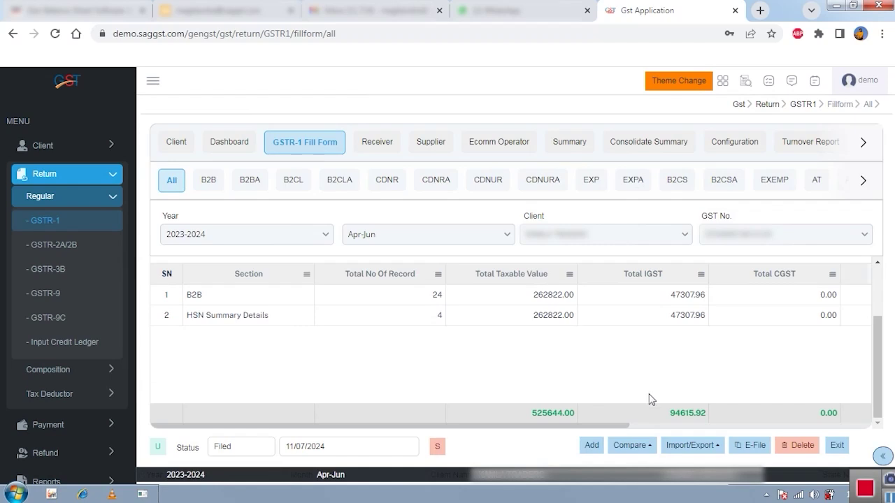
# - Review the Apr-Jun E-File upload table and its Error Report, and cancel out of E-File
pyautogui.click(745, 455)
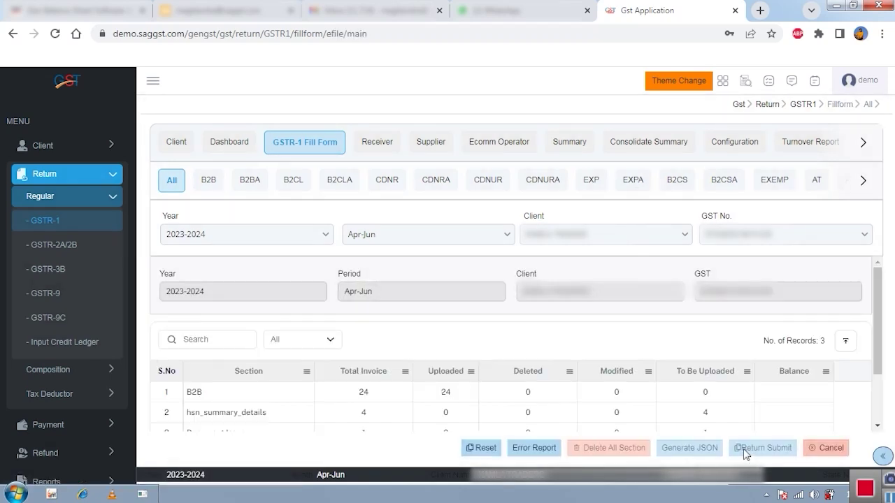
pyautogui.scroll(-2, 319, 377)
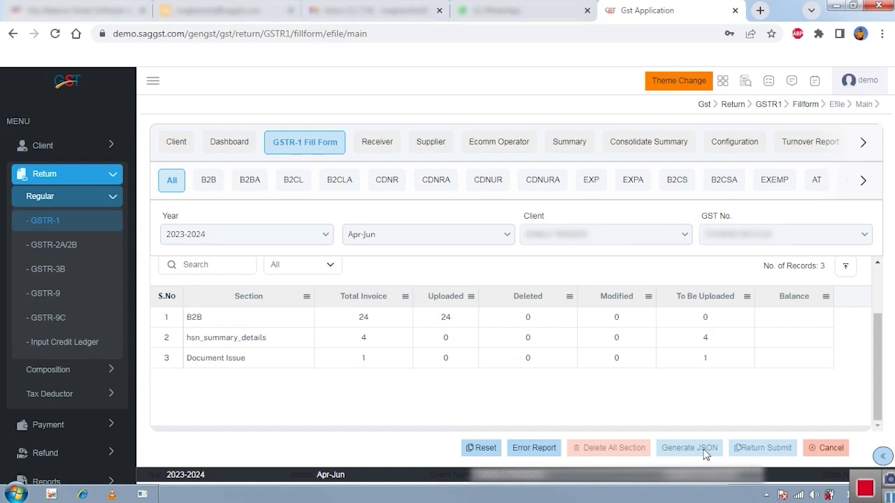
pyautogui.click(530, 449)
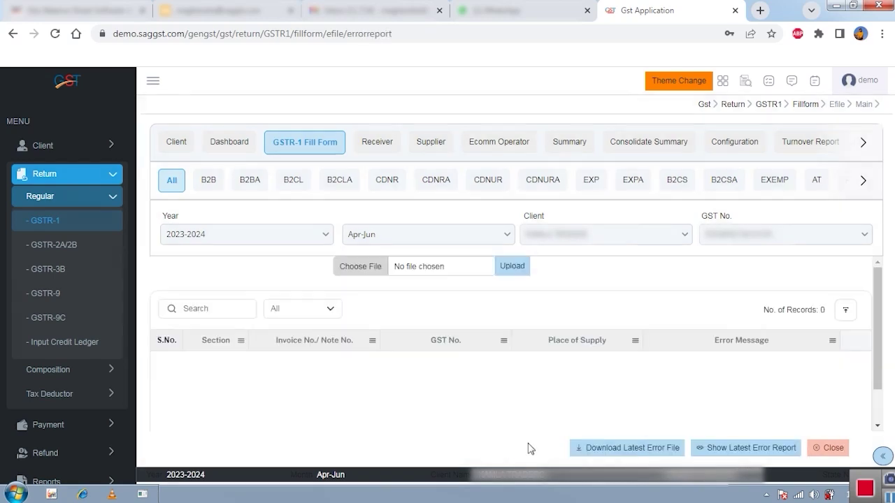
pyautogui.click(829, 448)
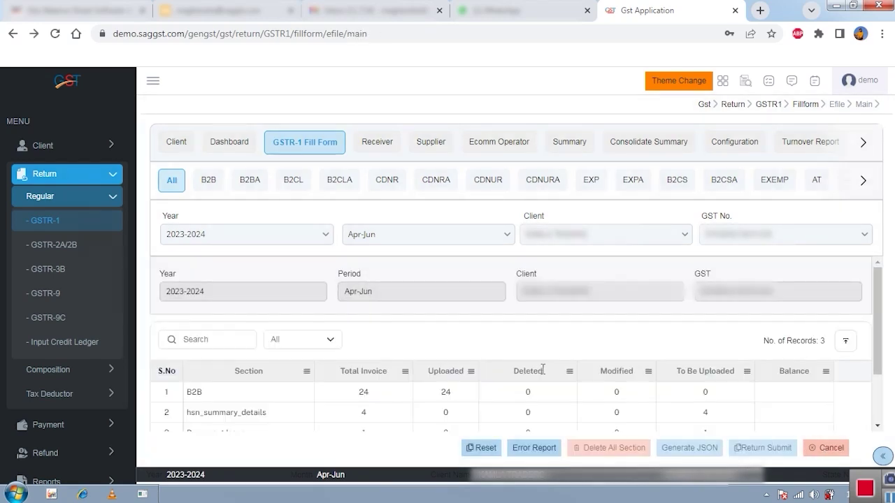
pyautogui.scroll(-1, 623, 397)
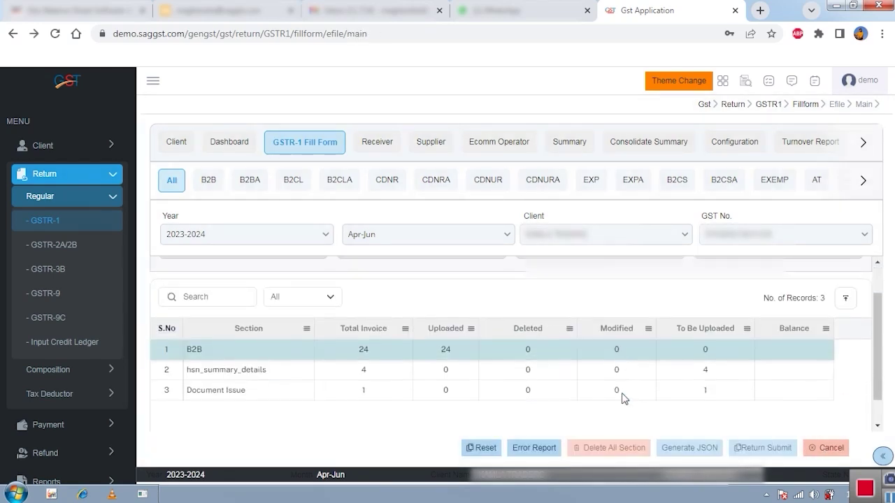
pyautogui.click(821, 451)
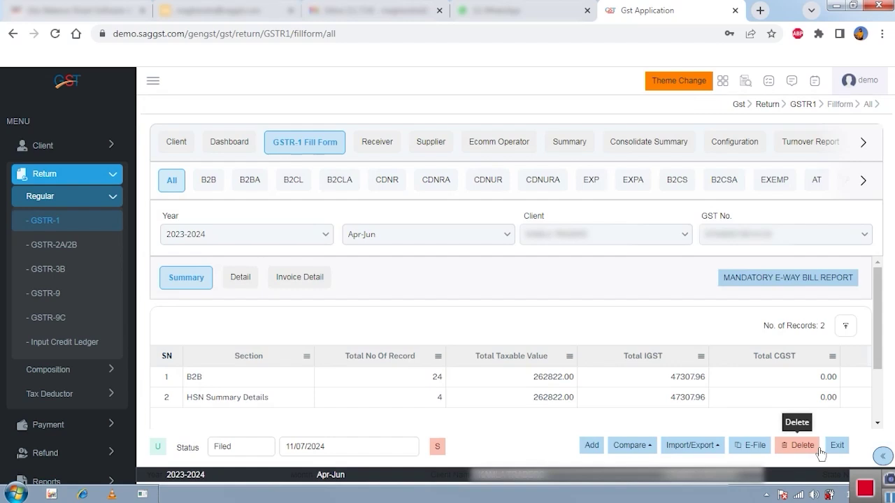
# - View the client's GSTR-1 Dashboard and its Rate Wise Dashboard down to the invoice and taxable value totals
pyautogui.click(217, 143)
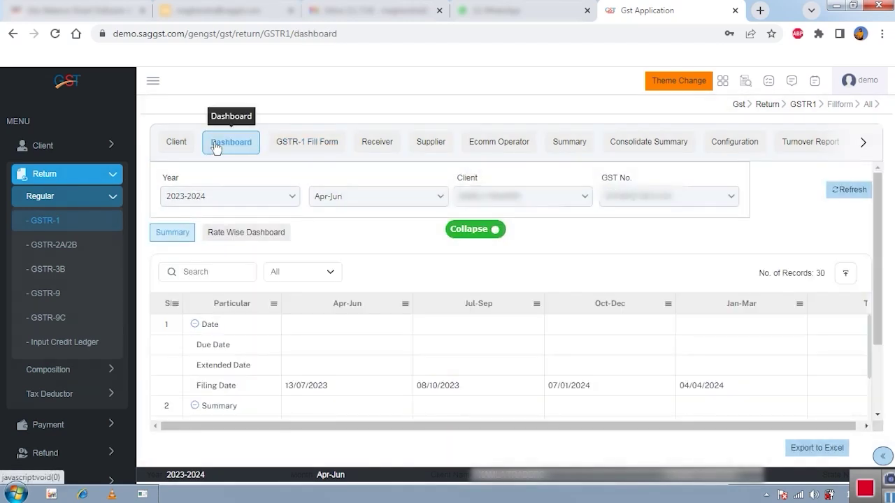
pyautogui.click(252, 232)
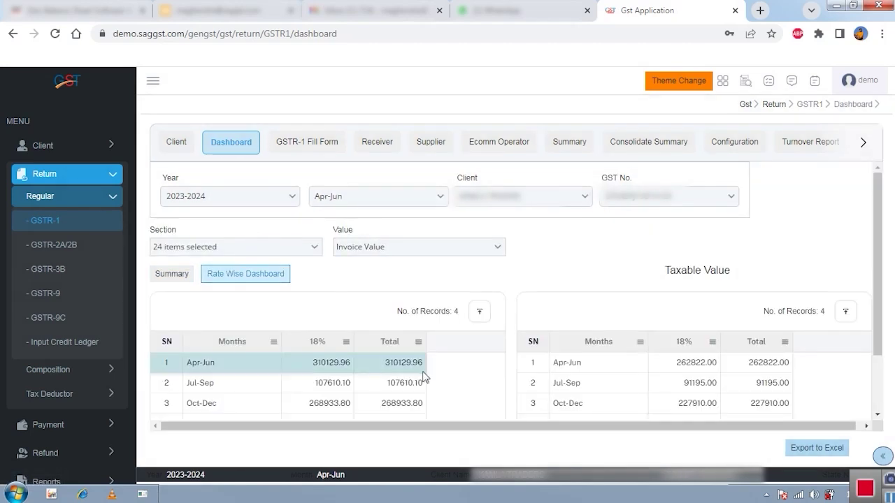
pyautogui.scroll(-1, 417, 377)
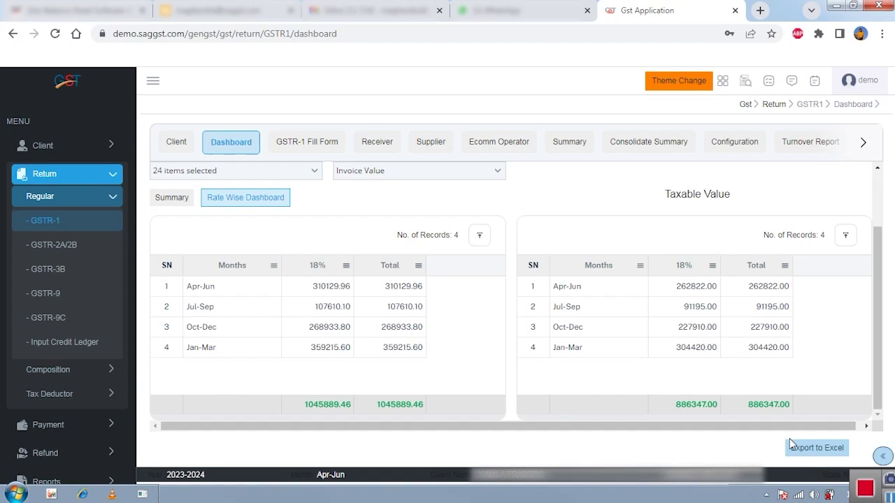
# - Open the GSTR-2A/2B return, view the portal data download for GSTR2A and GSTR2B, and close it back to the client list
pyautogui.click(50, 247)
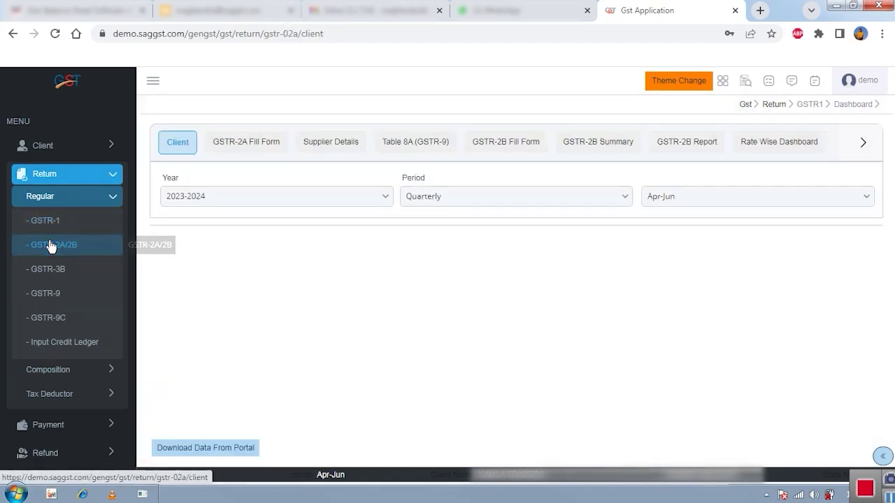
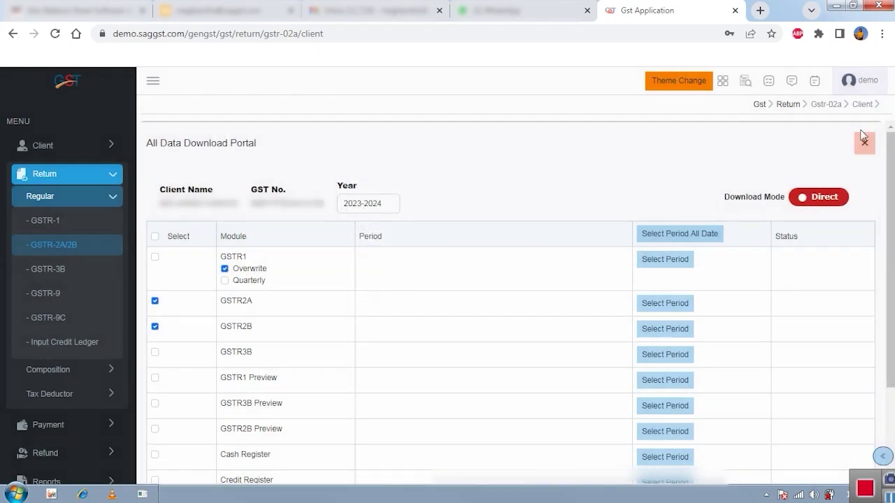
pyautogui.click(864, 142)
pyautogui.scroll(-2, 779, 325)
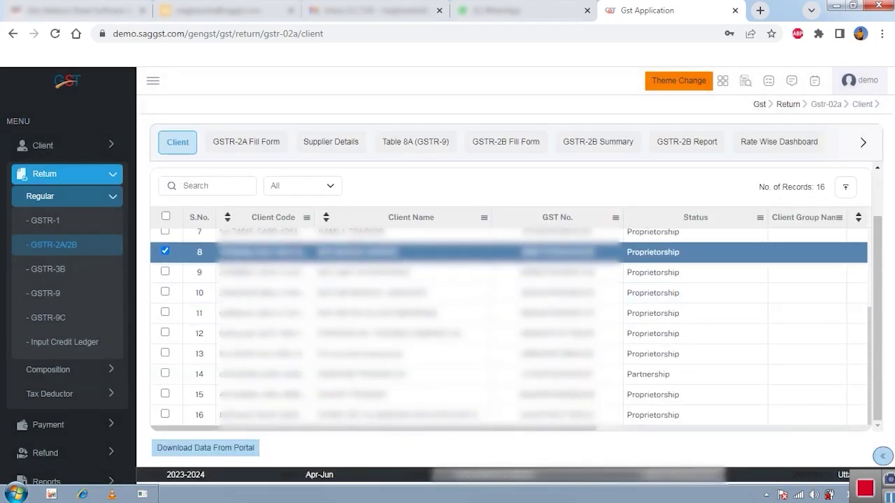
# - Open the selected client's GSTR-2A fill form for Apr-Jun 2023-2024 and look through all its invoices
pyautogui.click(275, 149)
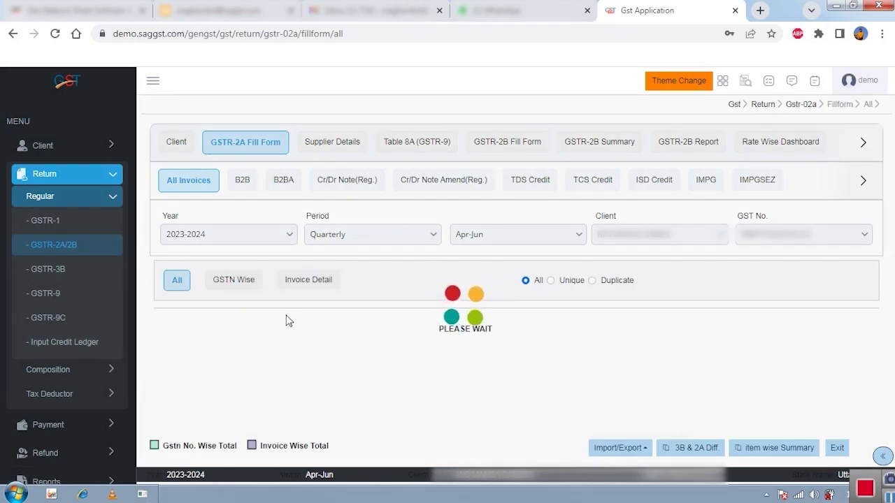
pyautogui.scroll(-3, 287, 389)
pyautogui.scroll(-5, 287, 392)
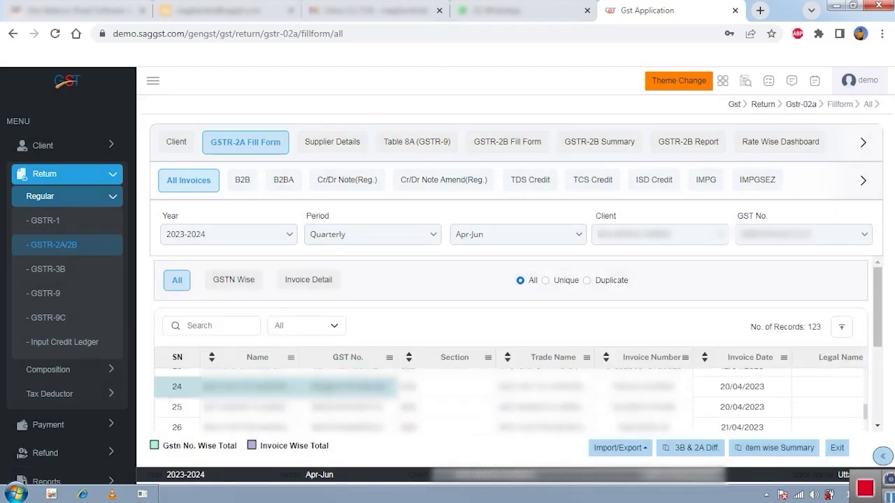
# - View the GSTR-2A invoices GSTN Wise, filter them to Unique, and exit the fill form to the client list
pyautogui.click(233, 281)
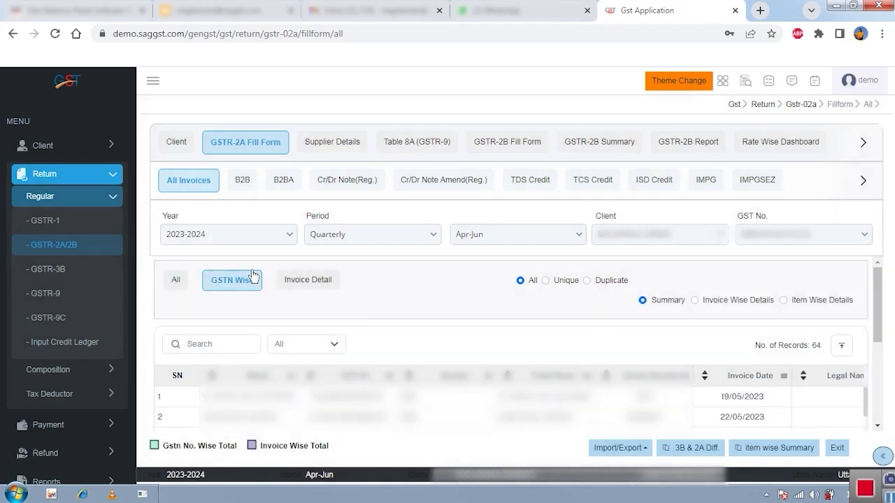
pyautogui.click(564, 282)
pyautogui.click(837, 449)
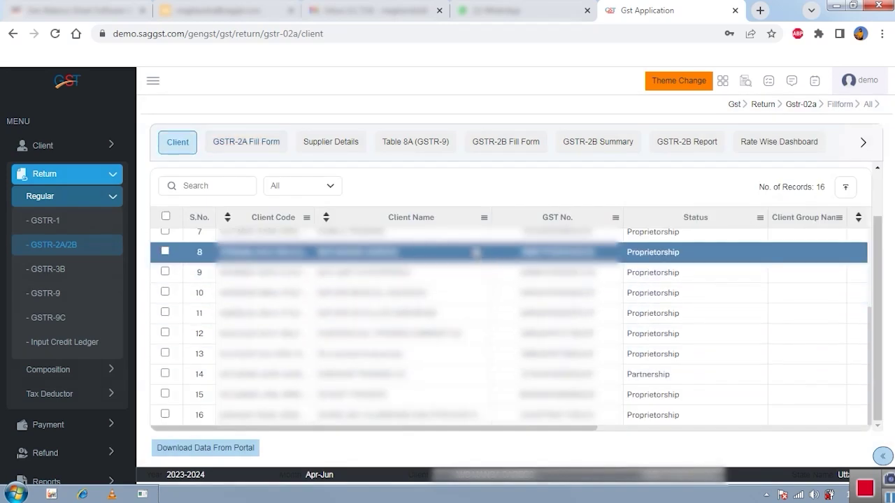
# - Open the GSTR-2B Report for Apr-Jun 2023-2024, show the 2A & 2B Matched data, and look through its records
pyautogui.click(697, 151)
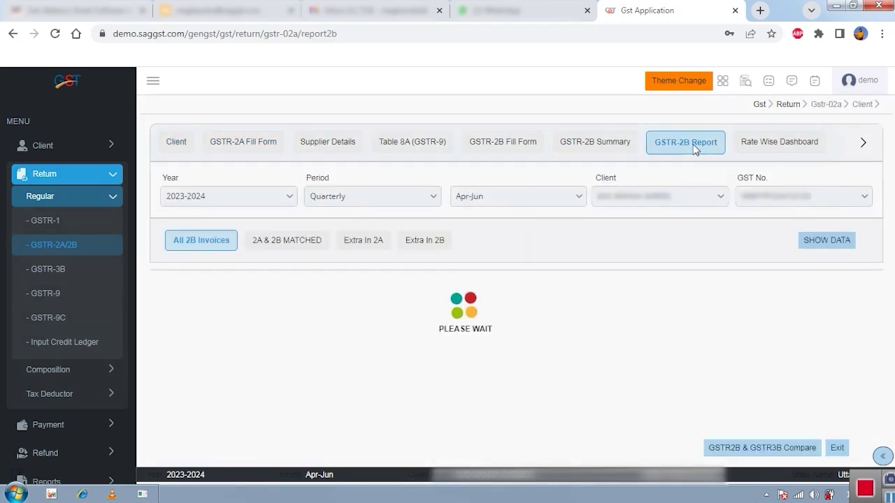
pyautogui.click(312, 245)
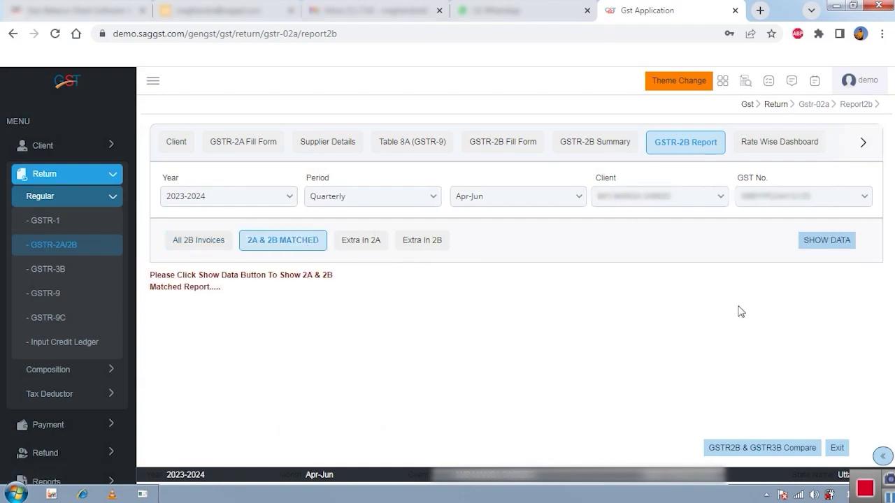
pyautogui.click(817, 244)
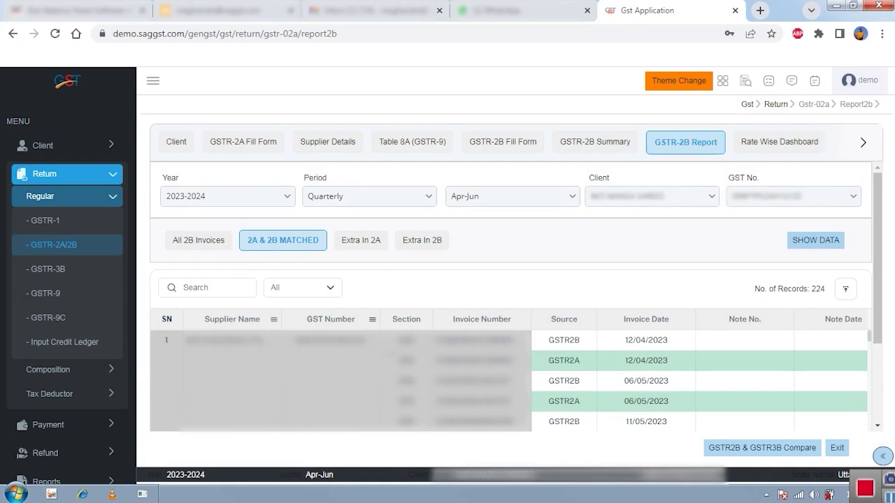
pyautogui.scroll(-10, 544, 373)
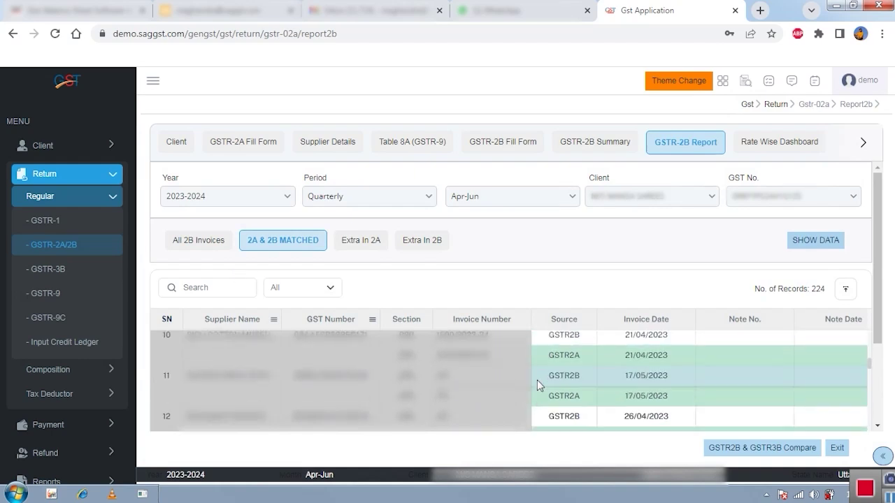
pyautogui.scroll(-15, 537, 384)
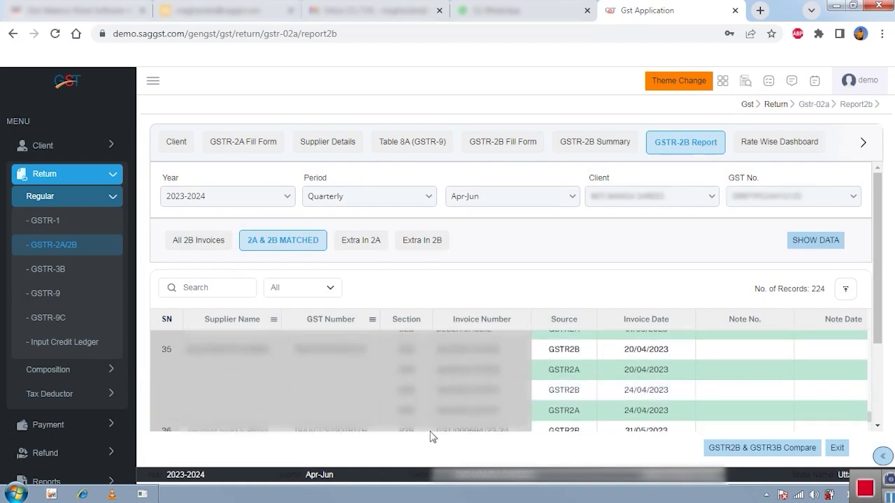
pyautogui.scroll(-3, 420, 391)
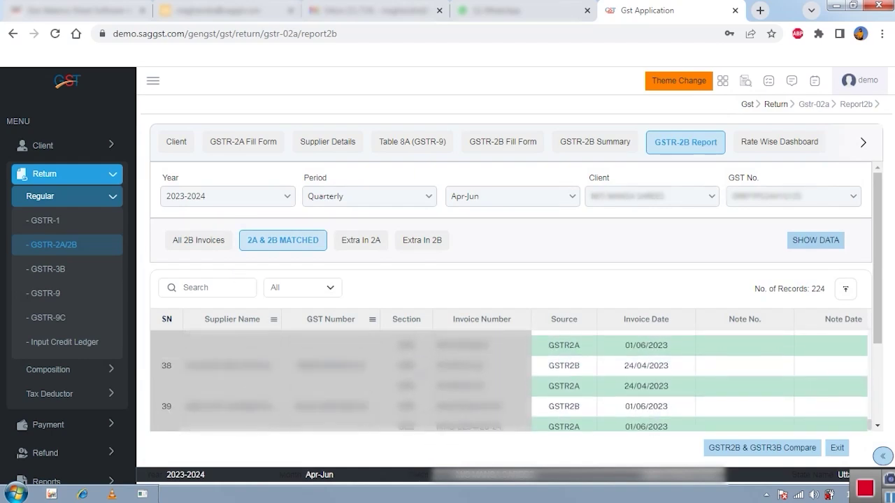
# - Show the Extra In 2A data in the GSTR-2B Report and look through its records
pyautogui.click(361, 242)
pyautogui.click(809, 245)
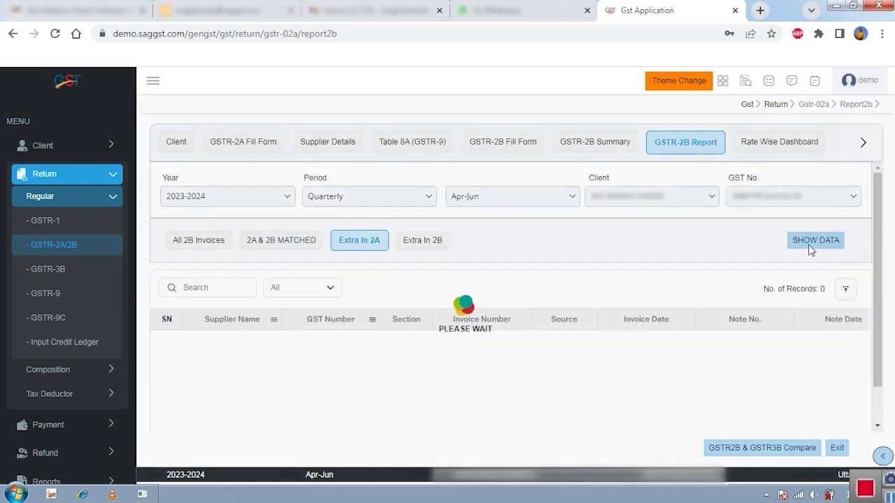
pyautogui.scroll(-2, 374, 380)
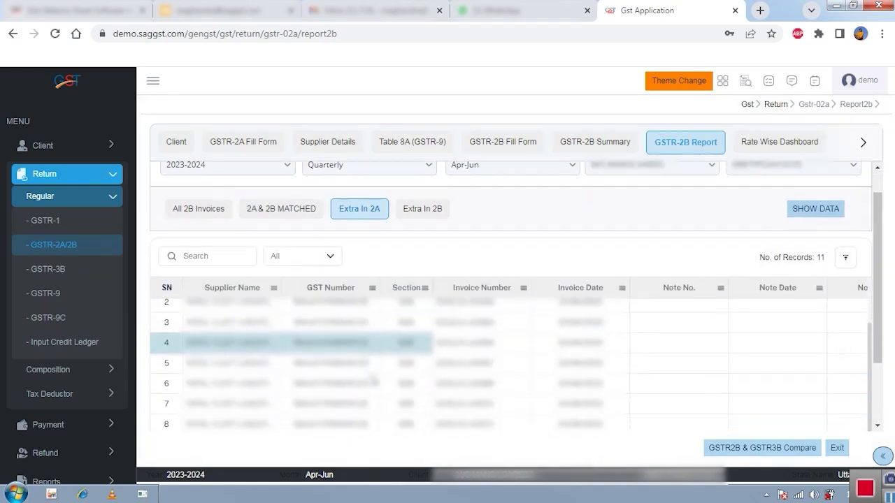
pyautogui.scroll(-2, 374, 380)
pyautogui.scroll(4, 343, 257)
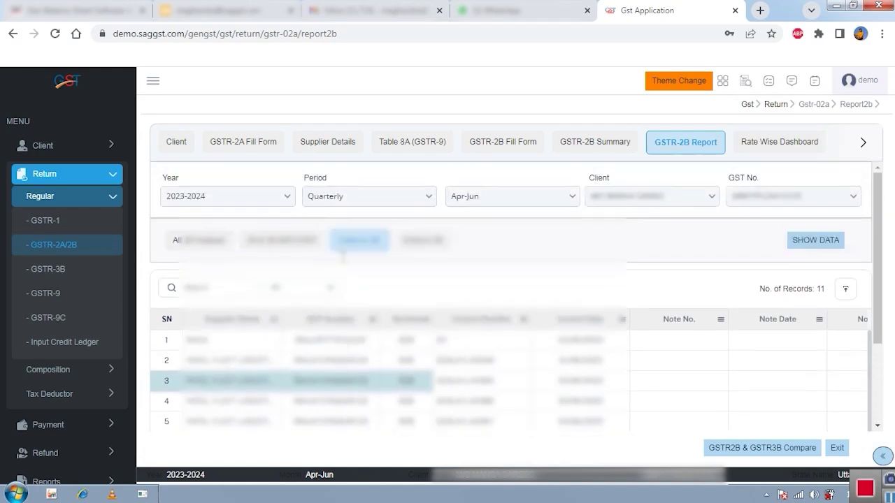
# - Show the Extra In 2B data in the GSTR-2B Report and look over its records
pyautogui.click(433, 244)
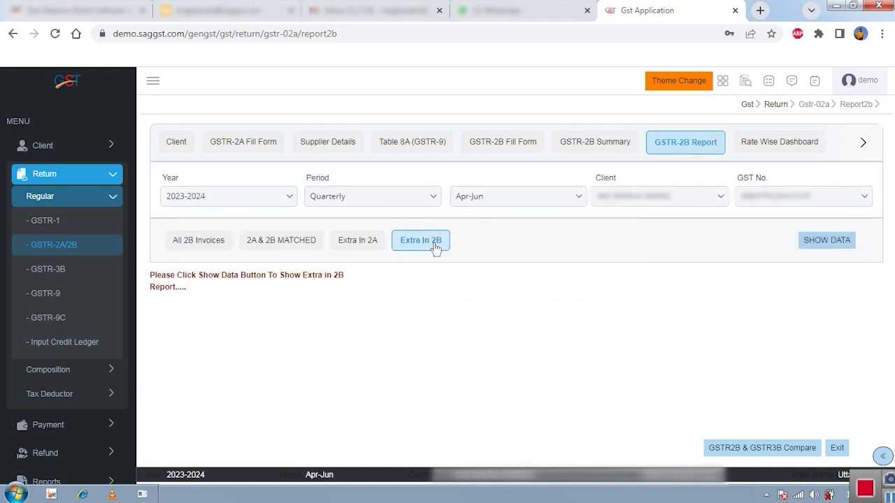
pyautogui.click(815, 241)
pyautogui.scroll(-2, 490, 368)
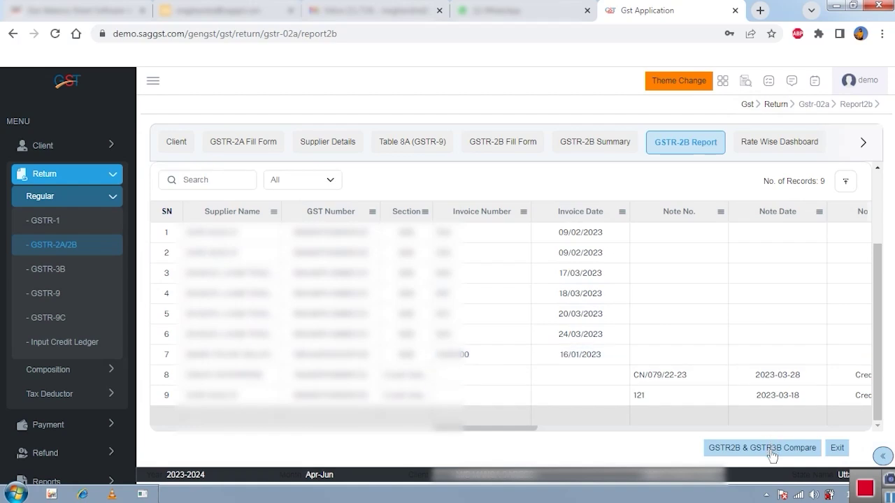
# - View the GSTR2B & GSTR3B Compare table of eligible ITC down to the totals and cancel out of it
pyautogui.click(772, 448)
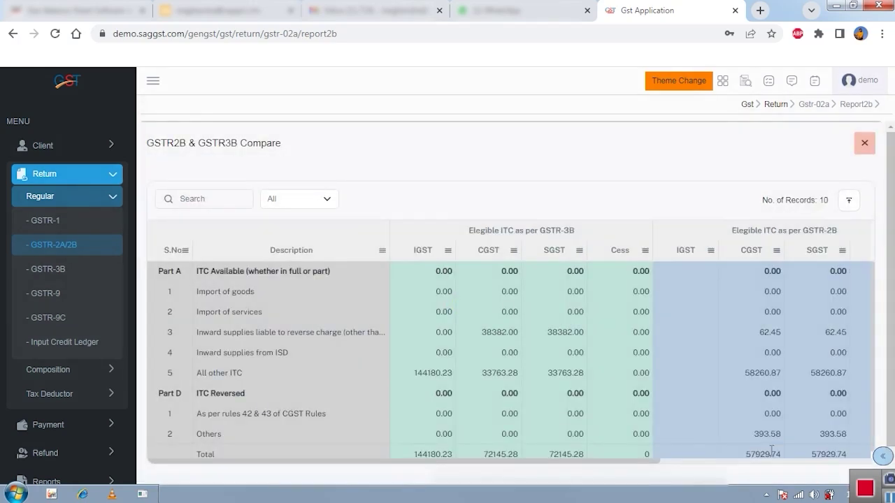
pyautogui.scroll(-1, 215, 468)
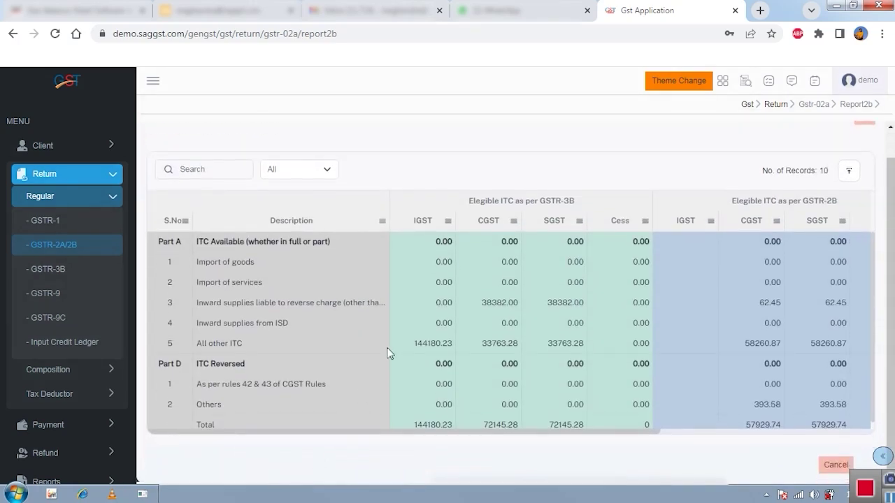
pyautogui.click(829, 465)
# - Open the Rate Wise Dashboard of GSTR-2A/2B and view both its GSTR-2A and GSTR-2B tables
pyautogui.click(776, 144)
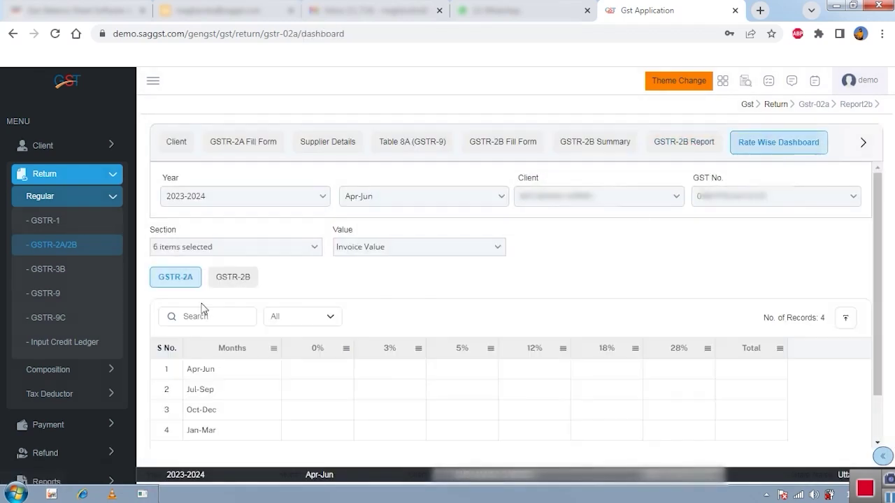
pyautogui.scroll(-1, 323, 323)
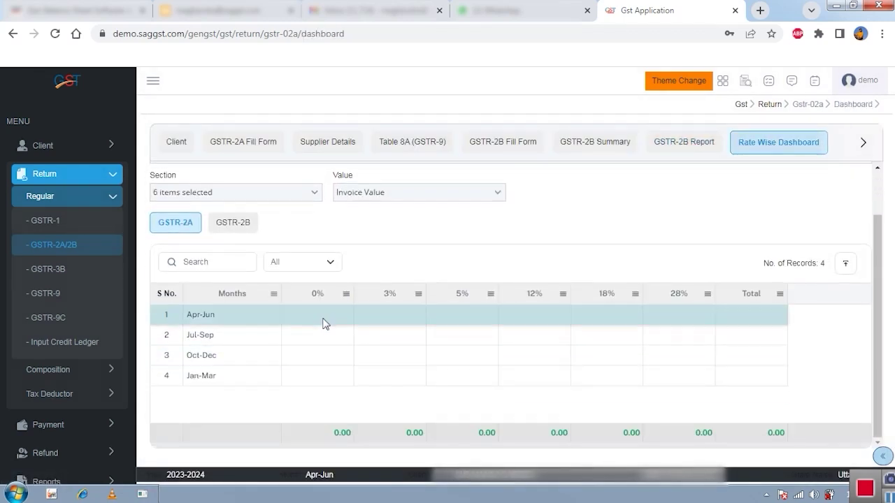
pyautogui.click(242, 231)
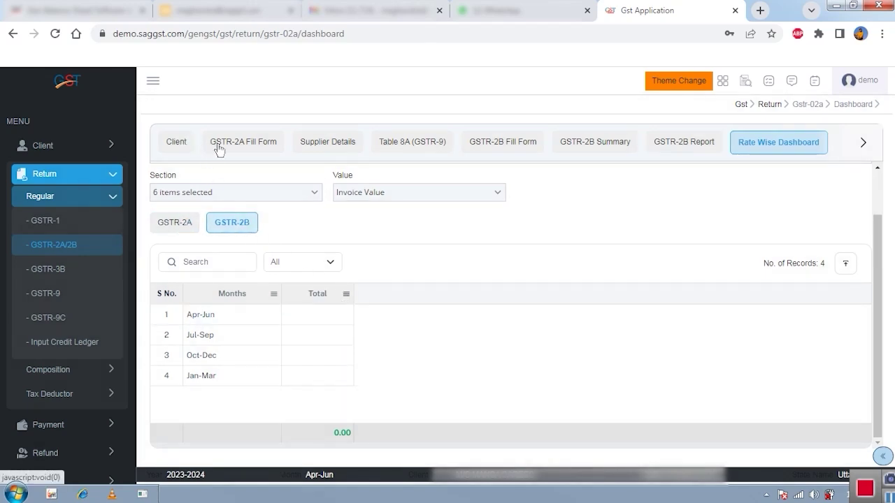
# - Open ITC Available in the Input Credit Ledger for the selected client and display its import options
pyautogui.click(62, 343)
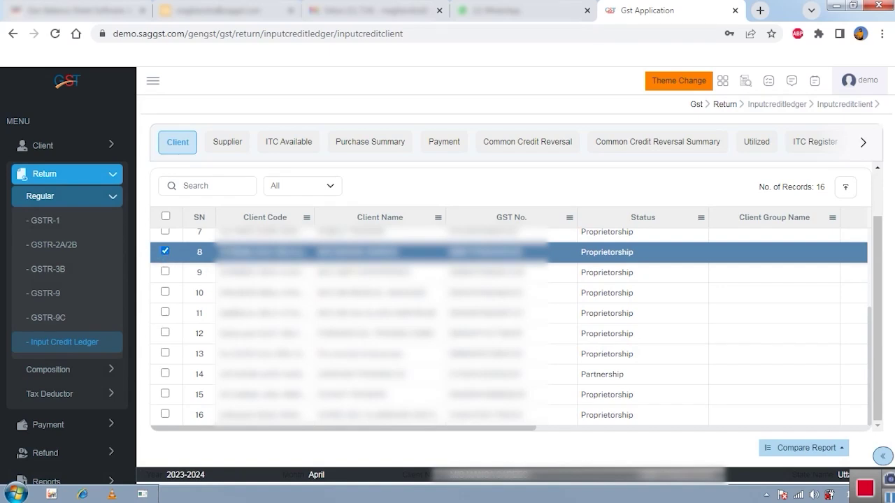
pyautogui.click(289, 142)
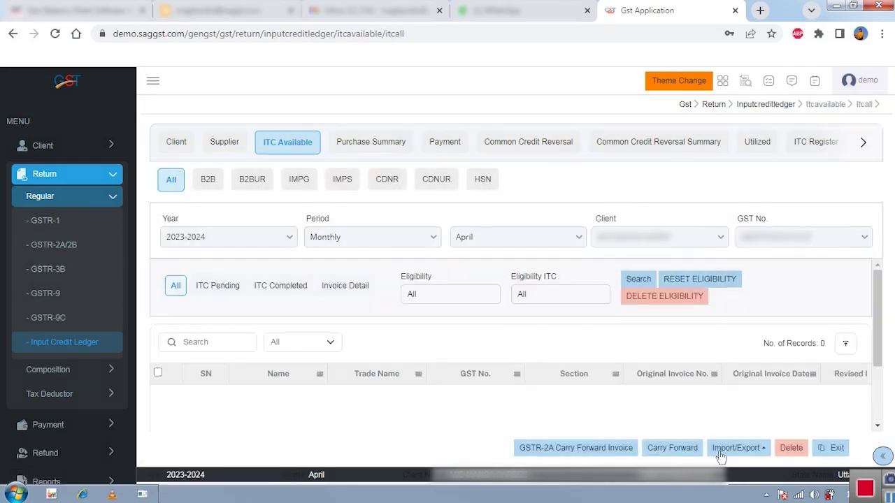
pyautogui.click(721, 451)
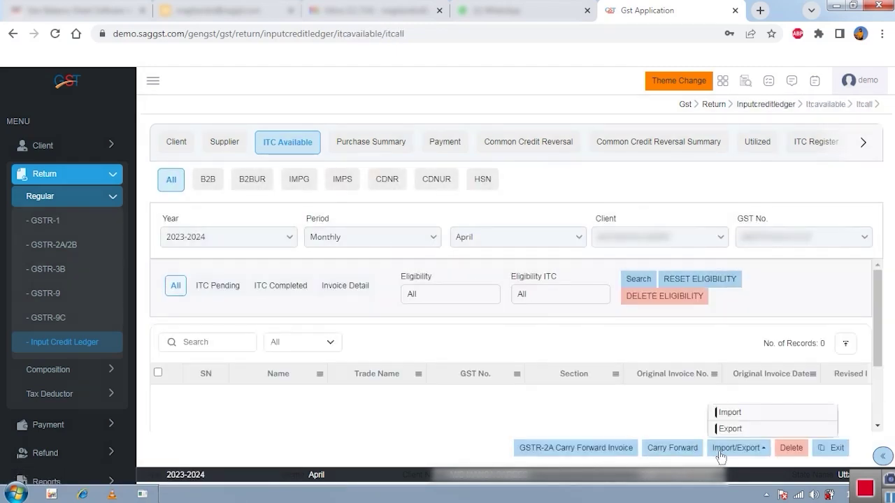
pyautogui.click(723, 414)
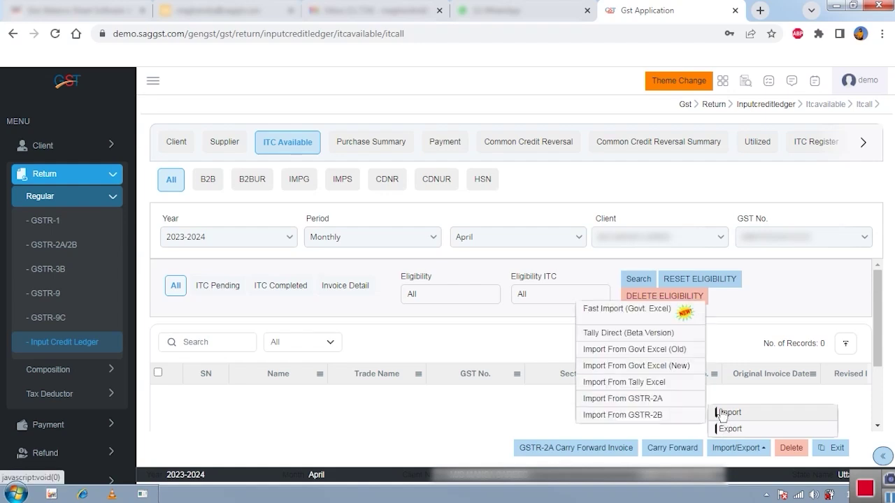
# - View the Tally Direct (Beta Version) import form and its purchase vouchers disclaimer, close it, and look over the other import sources
pyautogui.click(633, 335)
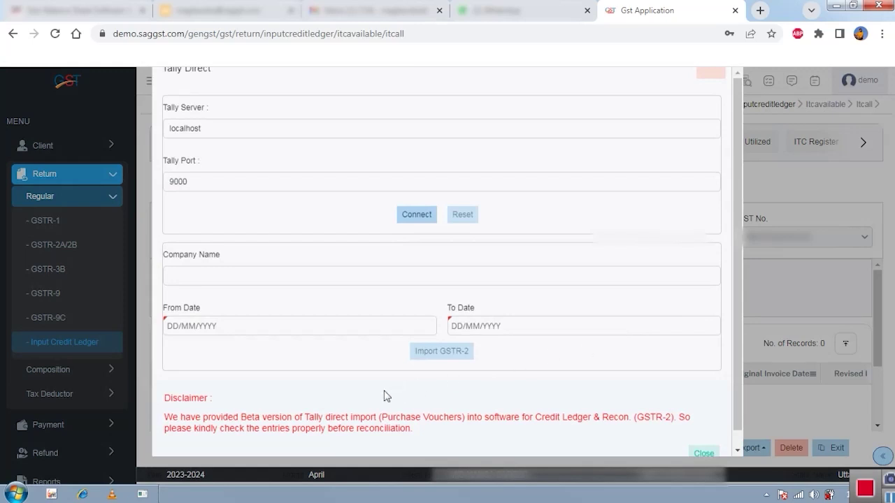
pyautogui.moveTo(305, 417); pyautogui.dragTo(465, 418)
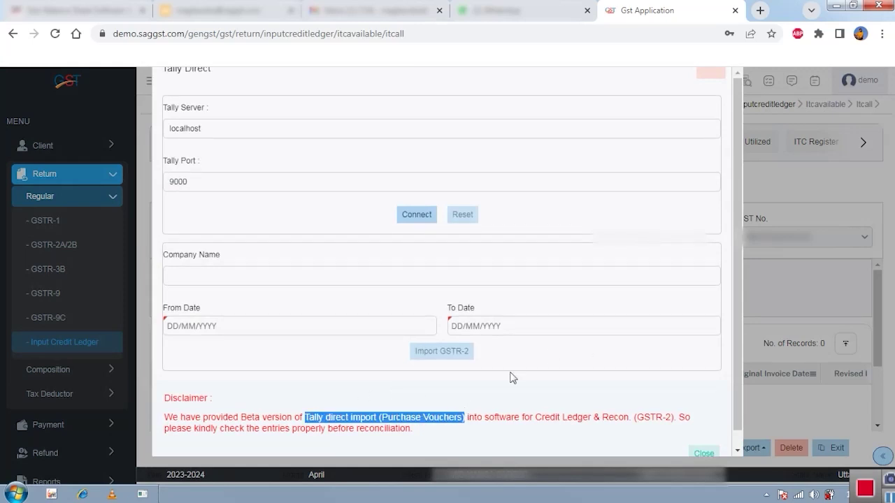
pyautogui.click(714, 79)
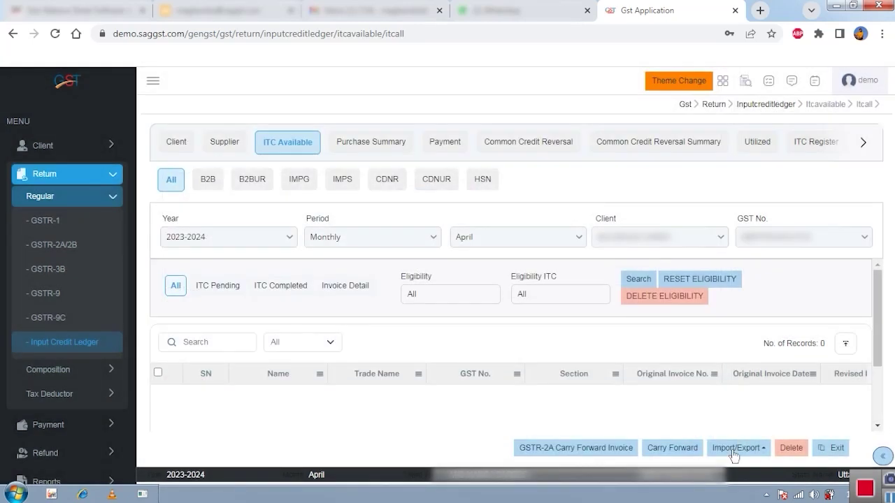
pyautogui.click(739, 448)
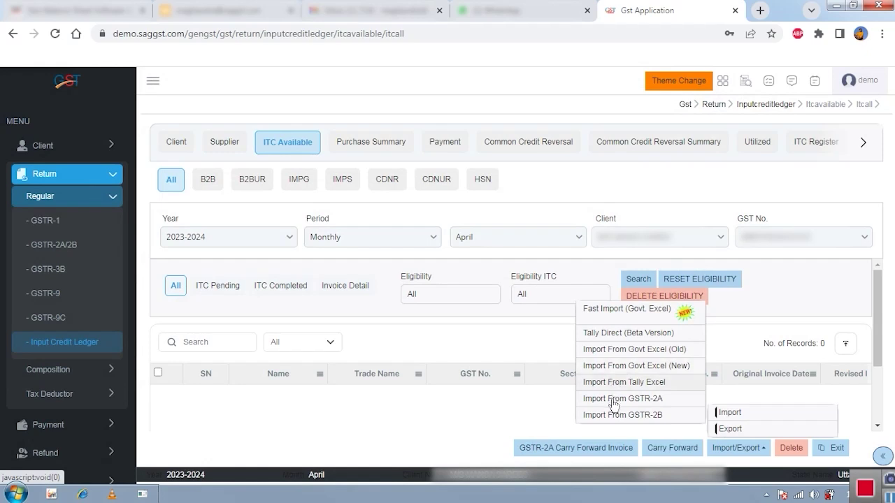
pyautogui.click(553, 417)
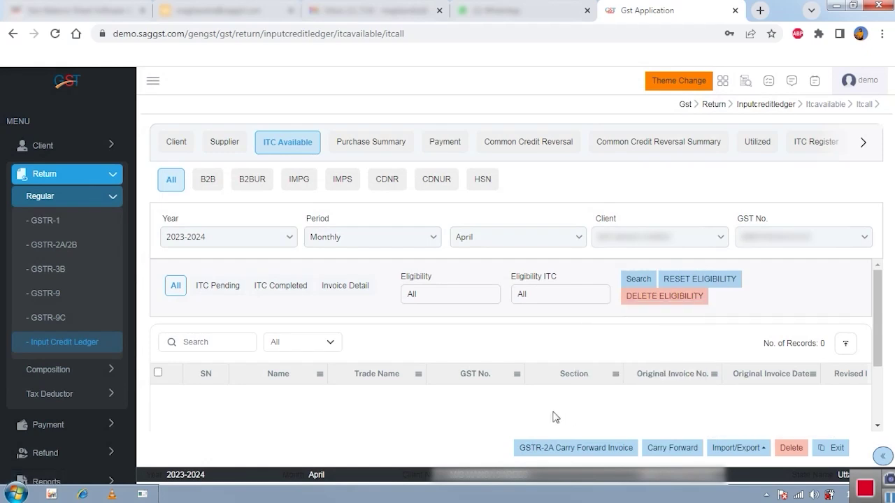
# - Open ITC Report with 2A, browse the 2A Data Matched, Mismatched and Not Found categories, and enable Ignore Date
pyautogui.click(861, 144)
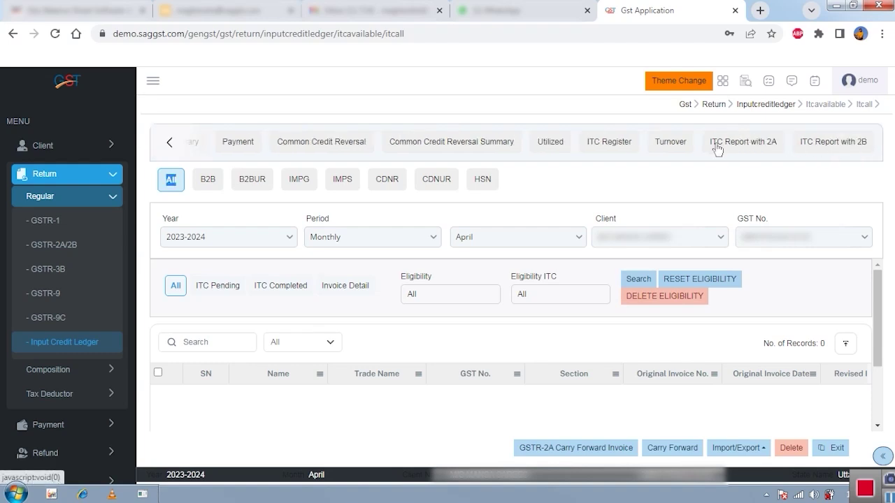
pyautogui.click(762, 143)
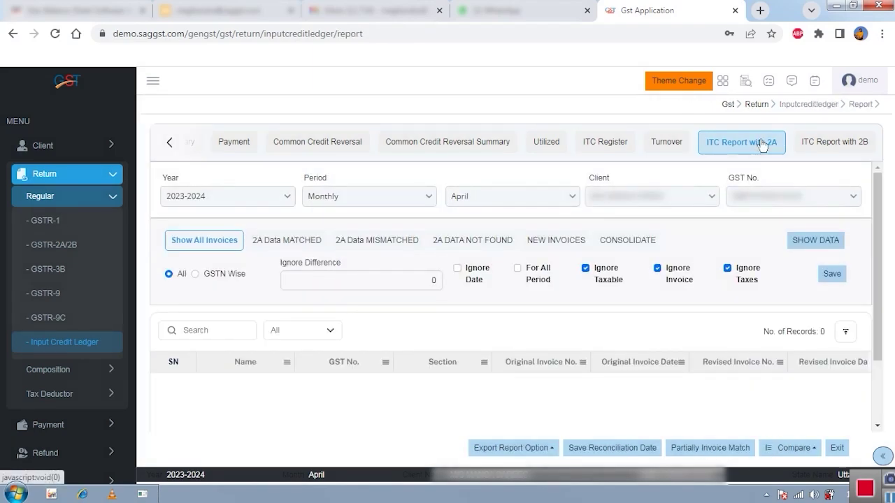
pyautogui.click(300, 242)
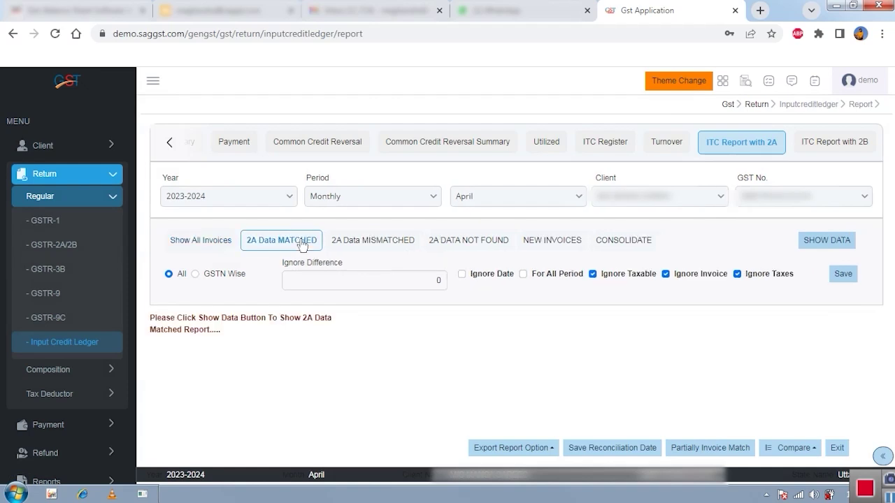
pyautogui.click(349, 242)
pyautogui.click(444, 245)
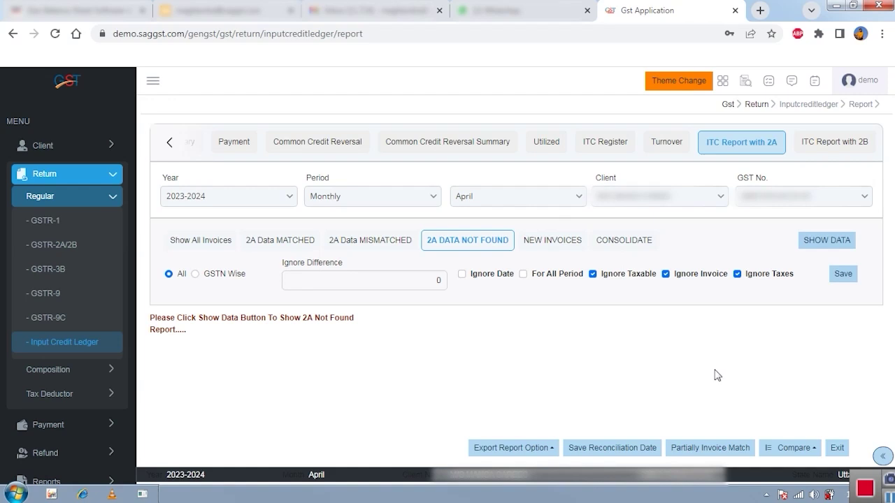
pyautogui.click(498, 274)
# - View the Partially Invoice Match details, close them, and open the GST2B & Register comparison
pyautogui.click(696, 449)
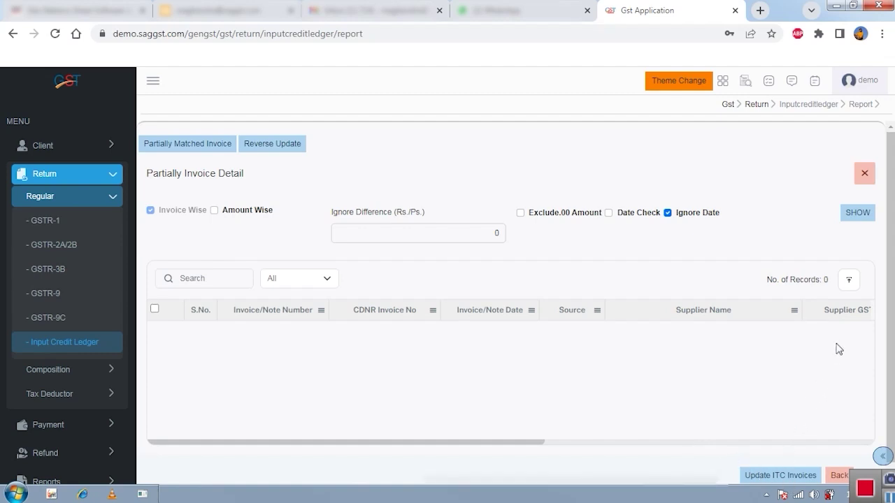
pyautogui.click(863, 174)
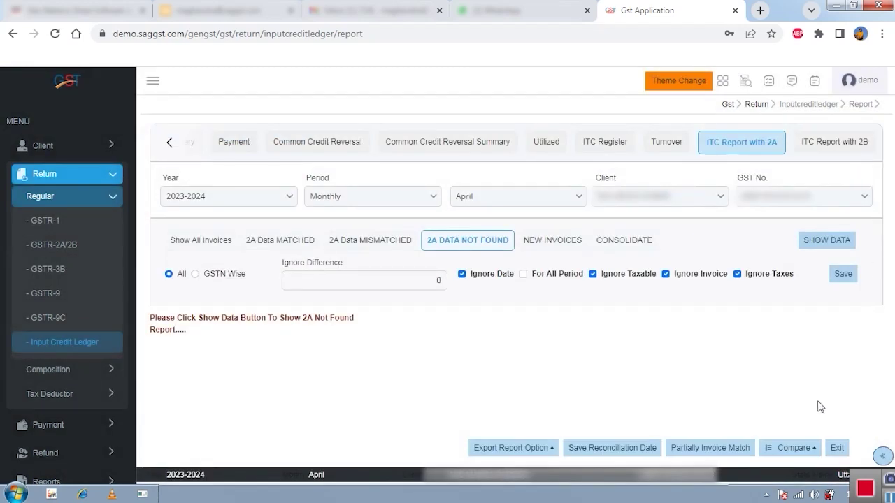
pyautogui.click(795, 449)
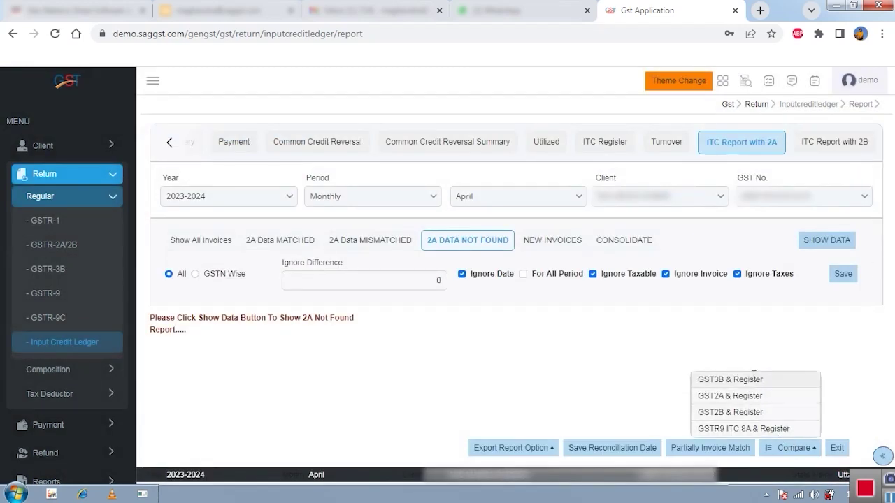
pyautogui.click(717, 414)
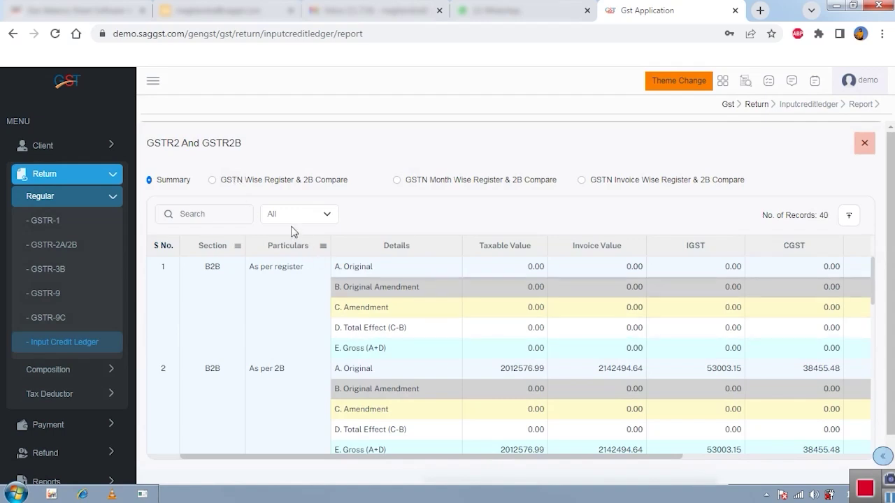
# - View the GSTN Wise, GSTN Month Wise and GSTN Invoice Wise Register & 2B comparisons, and close the comparison
pyautogui.click(251, 184)
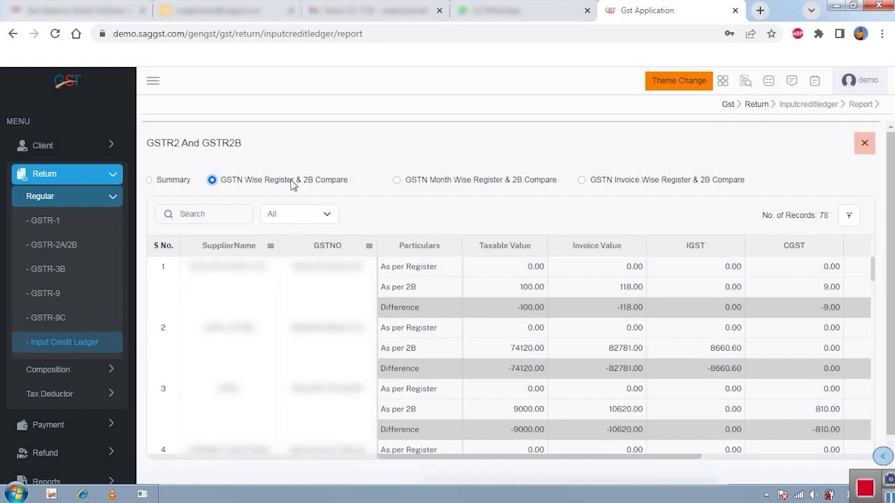
pyautogui.click(417, 184)
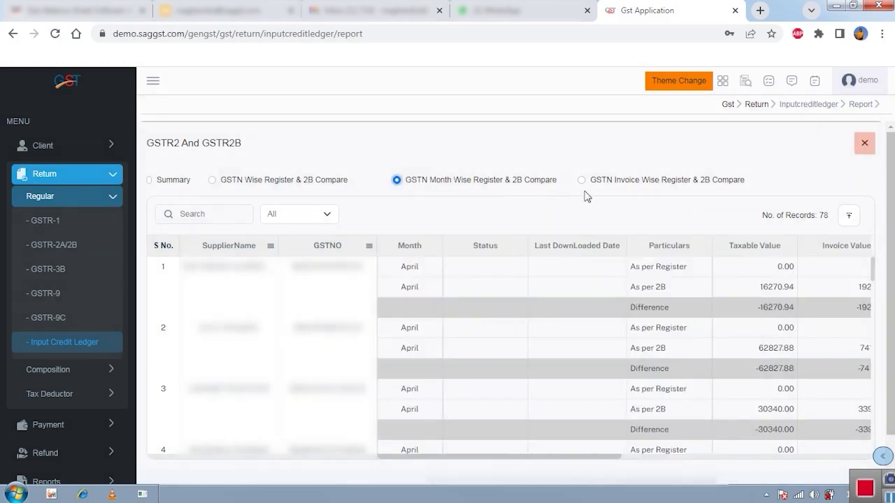
pyautogui.click(605, 184)
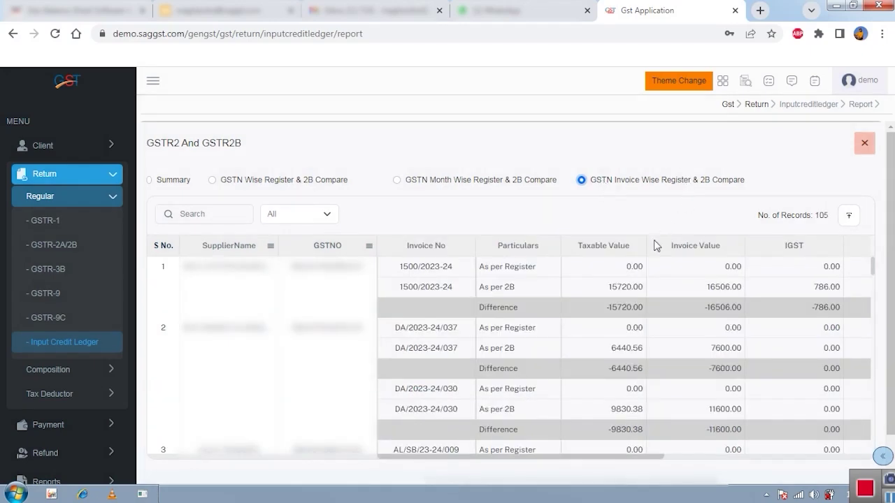
pyautogui.scroll(-10, 658, 322)
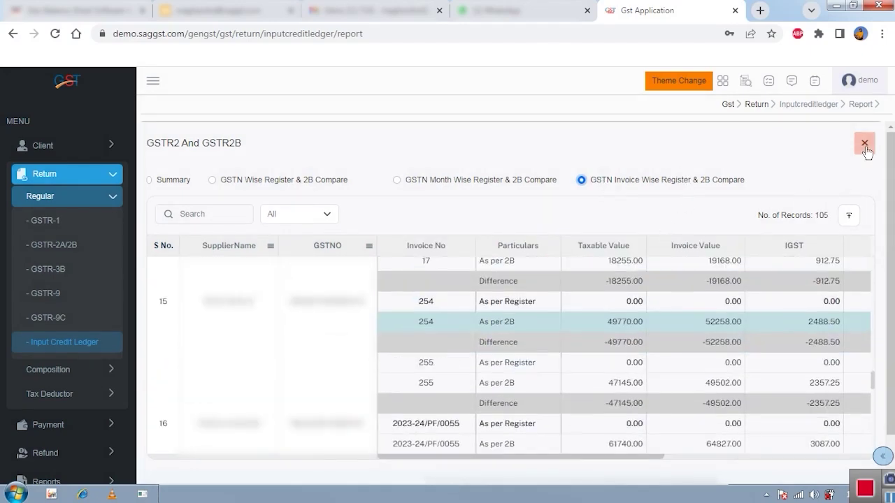
pyautogui.click(865, 144)
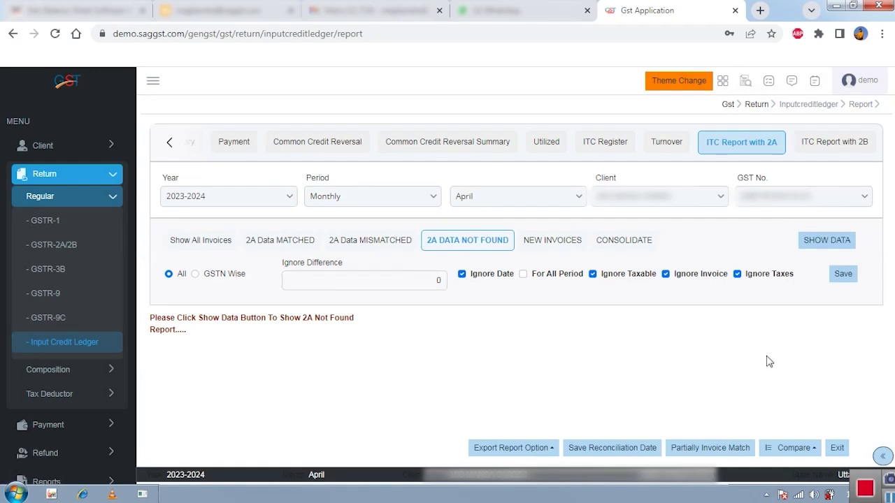
# - Open the GSTR-3B client list and look over its download and import options
pyautogui.click(77, 275)
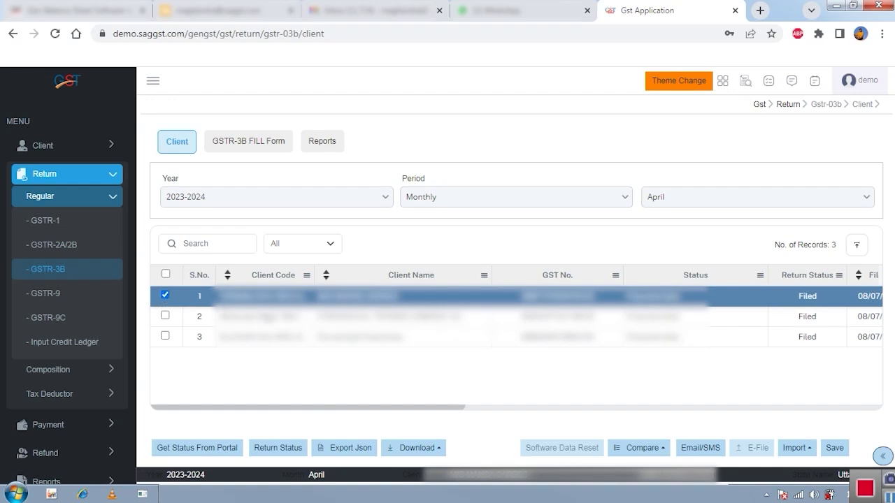
pyautogui.click(406, 451)
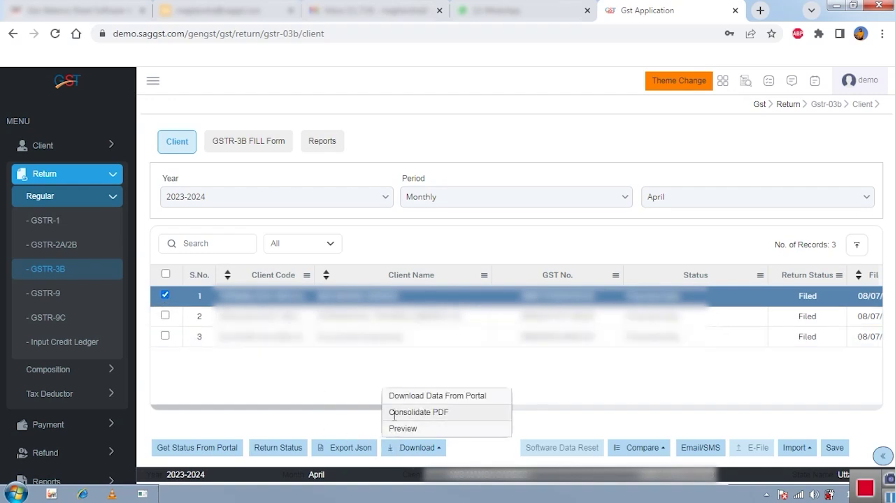
pyautogui.click(546, 389)
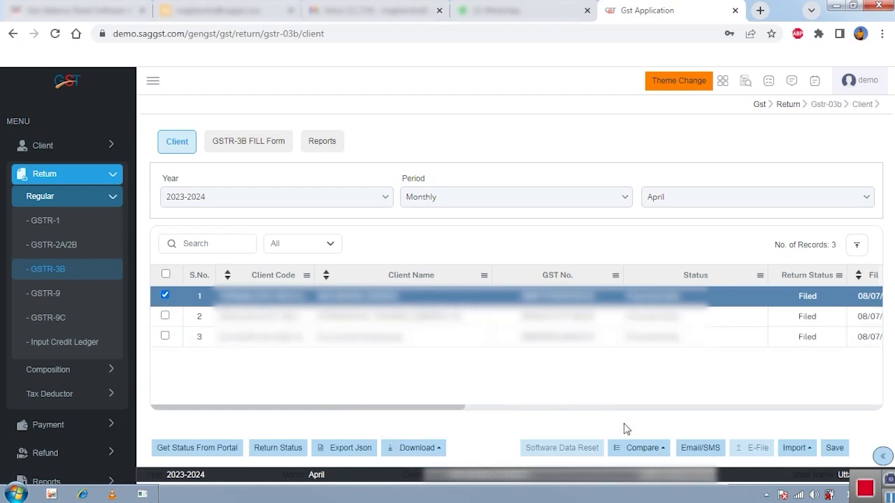
pyautogui.click(793, 450)
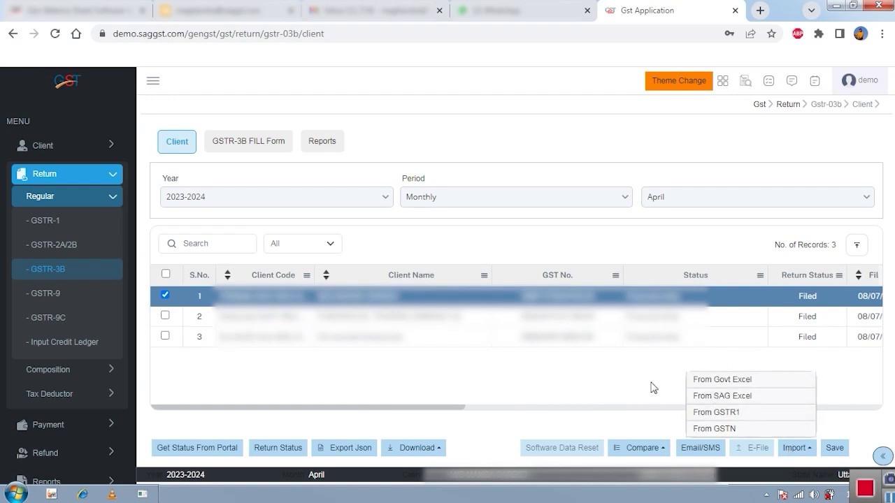
# - Compare GSTR-3B with GSTR-2A for the selected client, look over the filters and monthly differences, and close the comparison
pyautogui.click(657, 456)
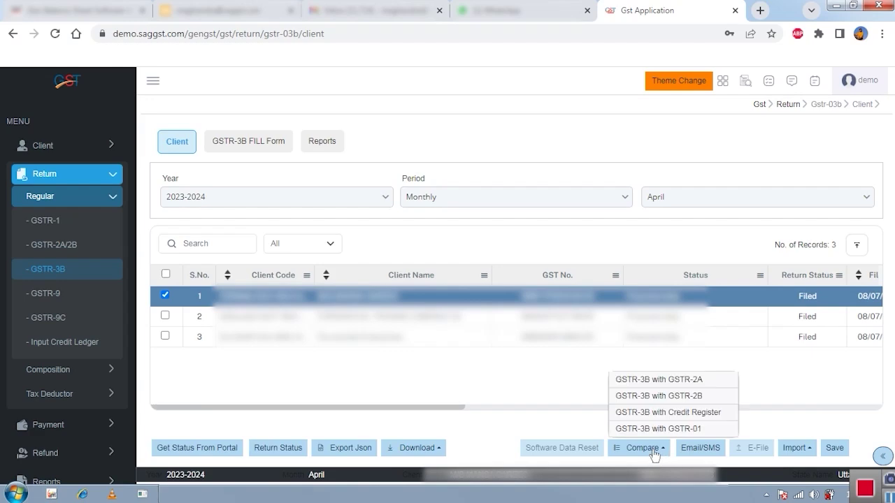
pyautogui.click(655, 380)
pyautogui.scroll(-2, 533, 363)
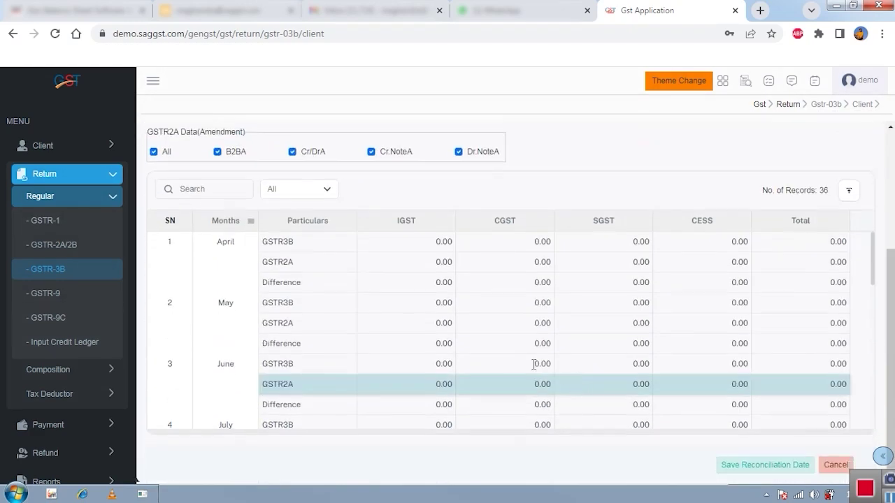
pyautogui.scroll(2, 497, 350)
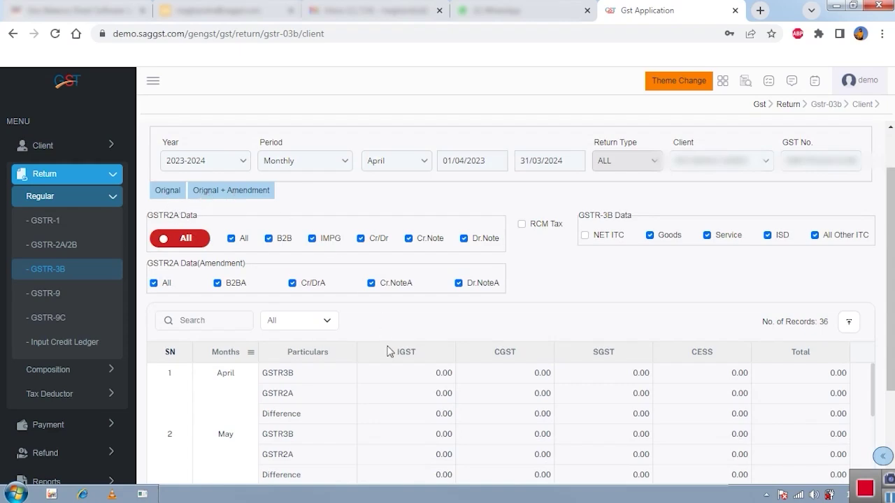
pyautogui.scroll(-2, 389, 349)
pyautogui.click(837, 465)
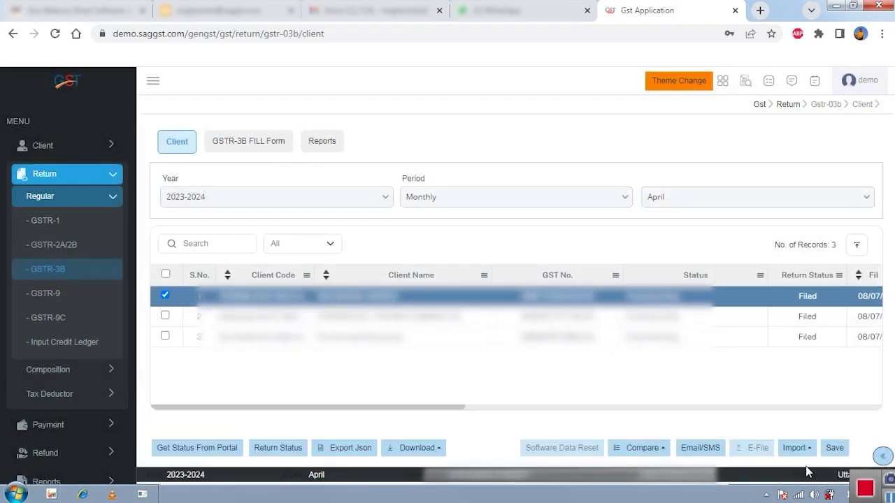
# - View the GSTR-3B with Credit Register comparison, close it, and check the remaining comparison options
pyautogui.click(669, 450)
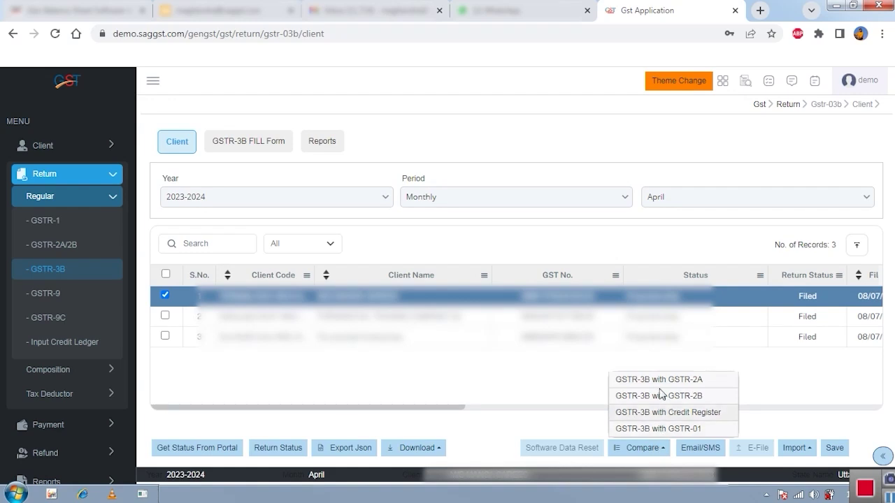
pyautogui.click(646, 411)
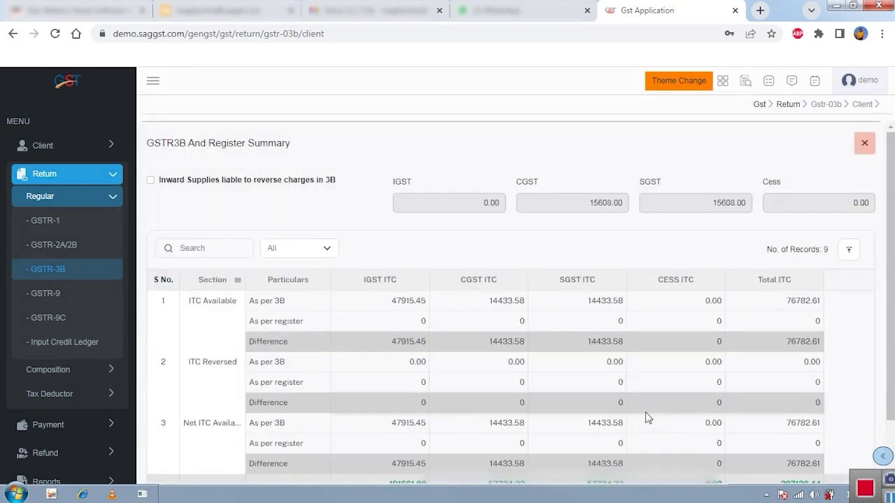
pyautogui.scroll(-1, 493, 382)
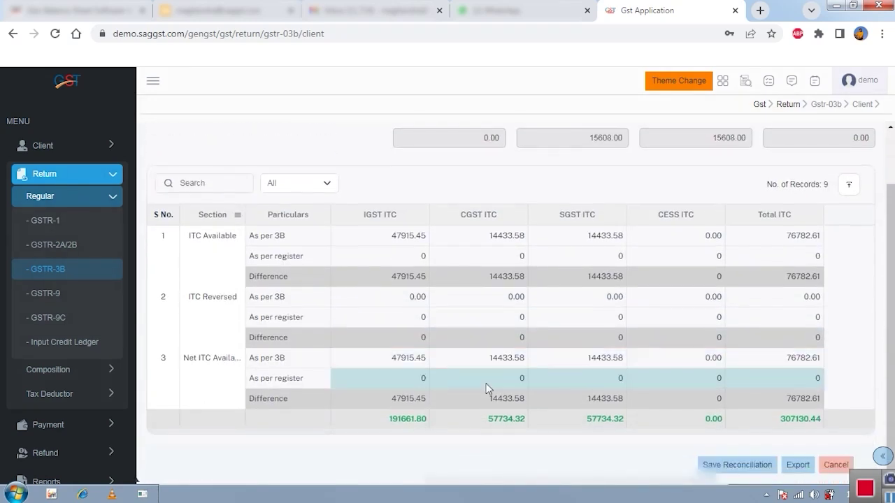
pyautogui.click(835, 465)
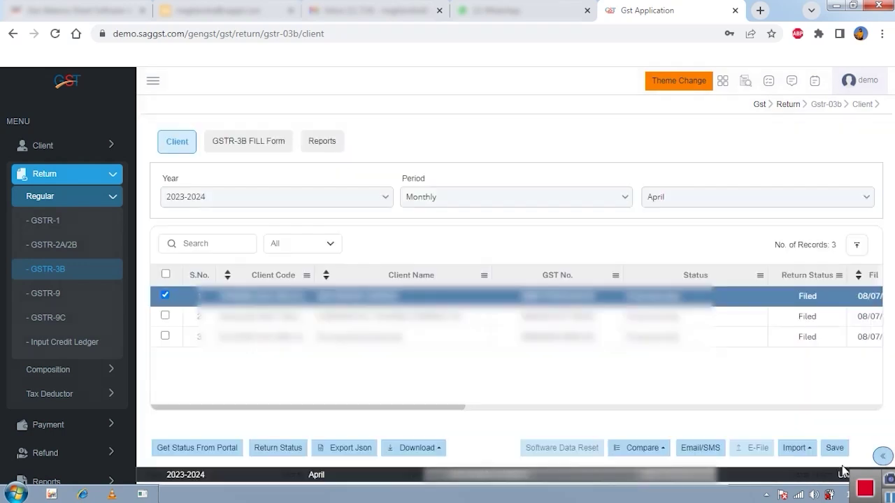
pyautogui.click(650, 448)
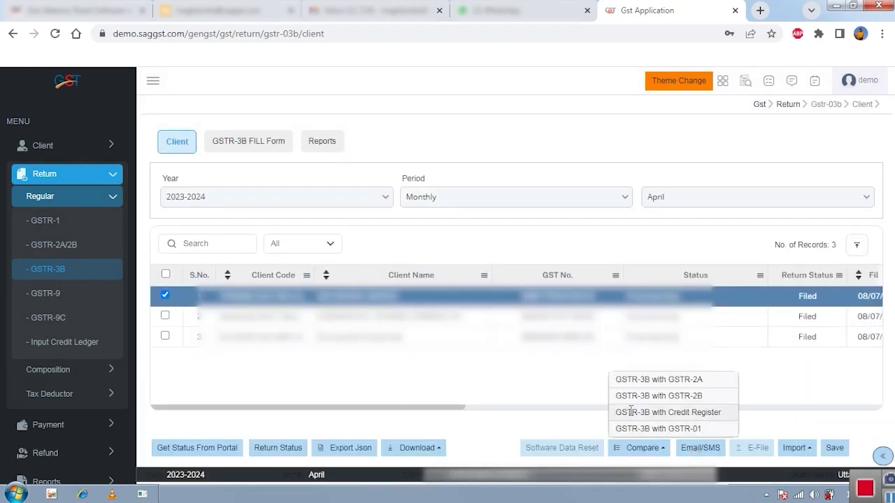
pyautogui.click(550, 394)
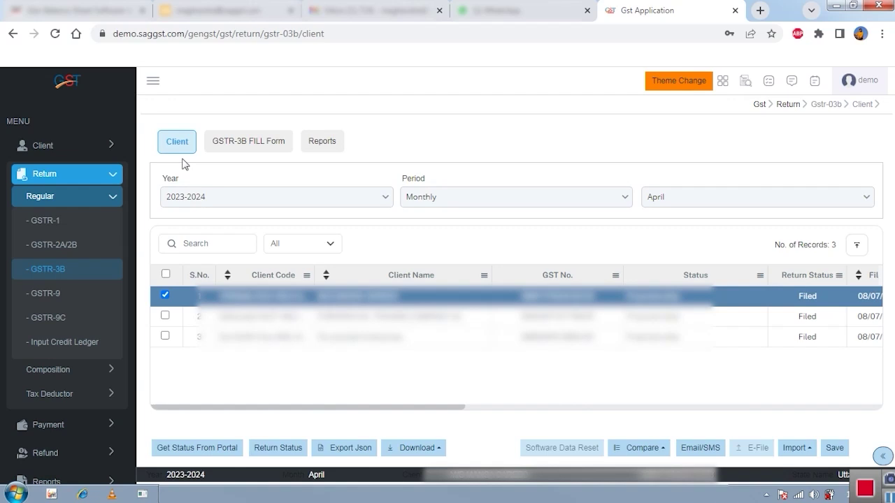
# - Open the GSTR-3B fill form and view its Outward and inward Supplies and Supplies U/S 9(5) sections
pyautogui.click(236, 147)
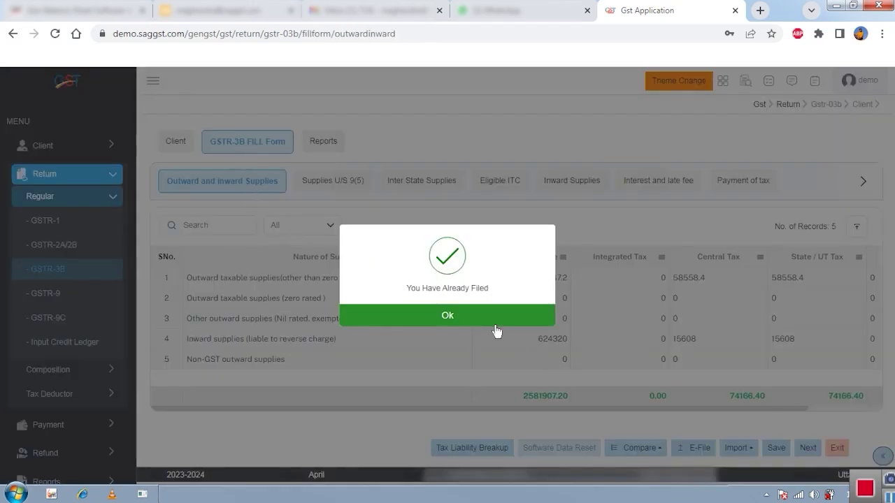
pyautogui.click(482, 320)
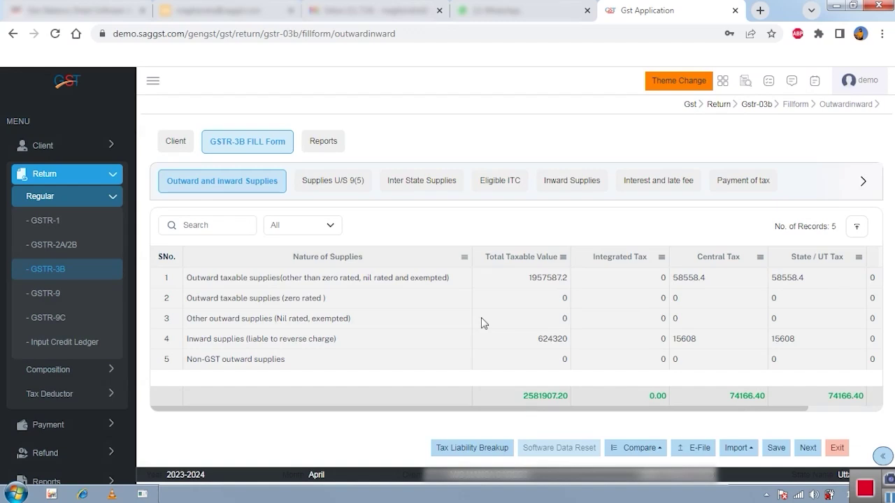
pyautogui.click(332, 184)
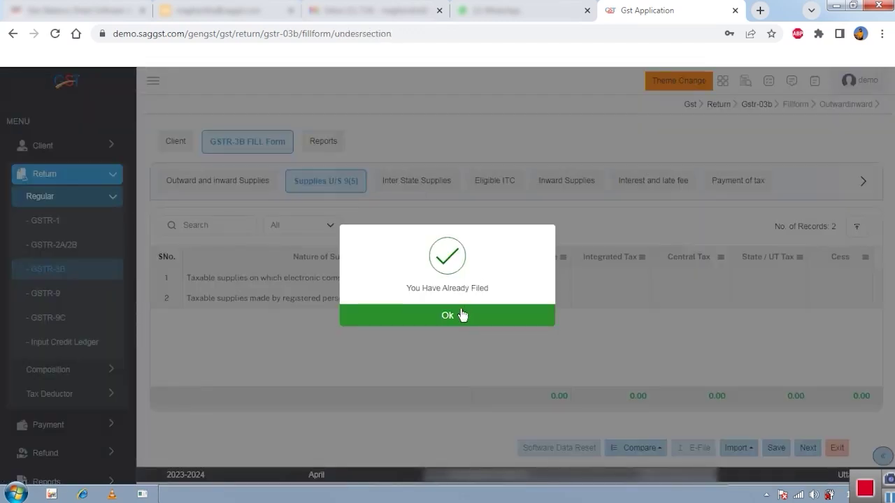
pyautogui.click(462, 315)
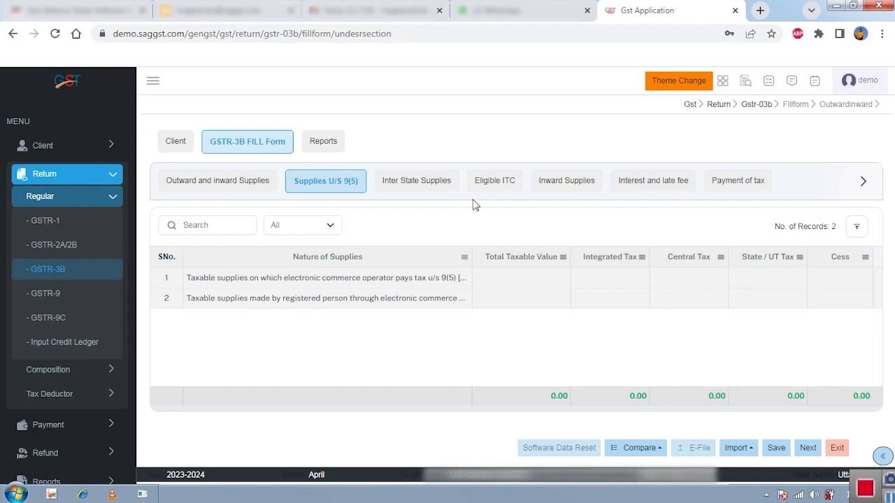
# - View the Interest and late fee and Payment of tax sections of the GSTR-3B form, and exit the form
pyautogui.click(634, 180)
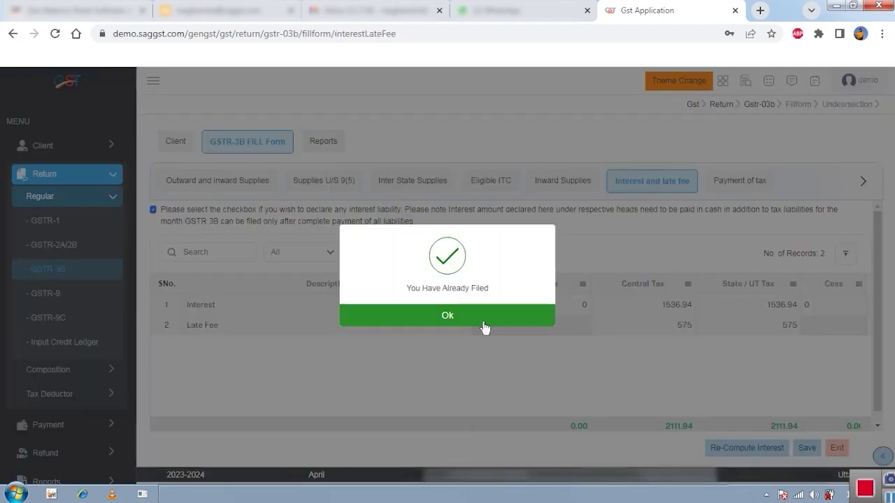
pyautogui.click(699, 241)
pyautogui.click(736, 181)
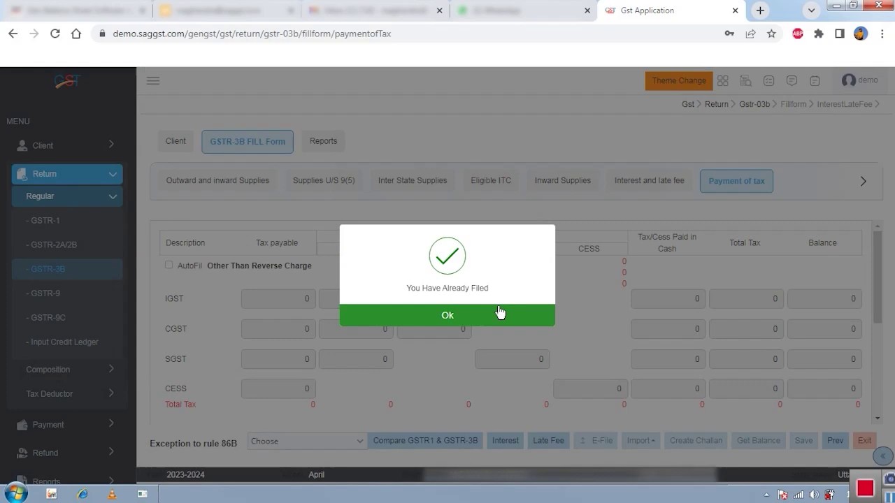
pyautogui.click(500, 314)
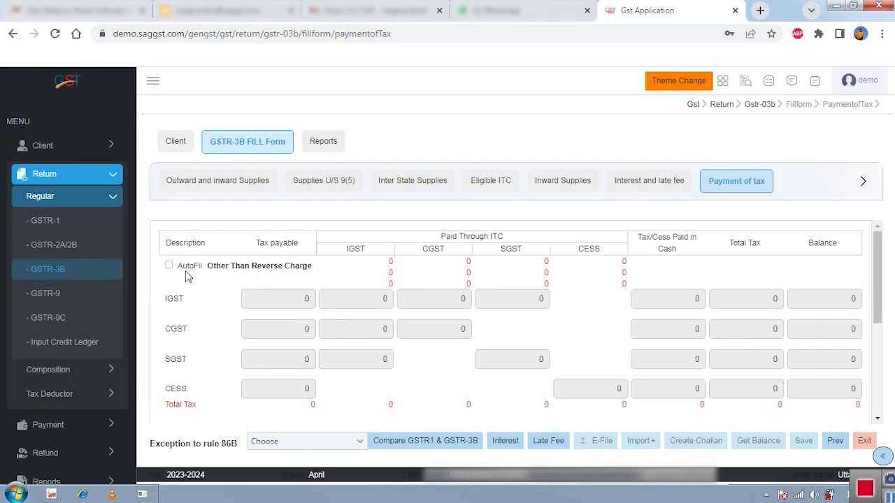
pyautogui.click(864, 441)
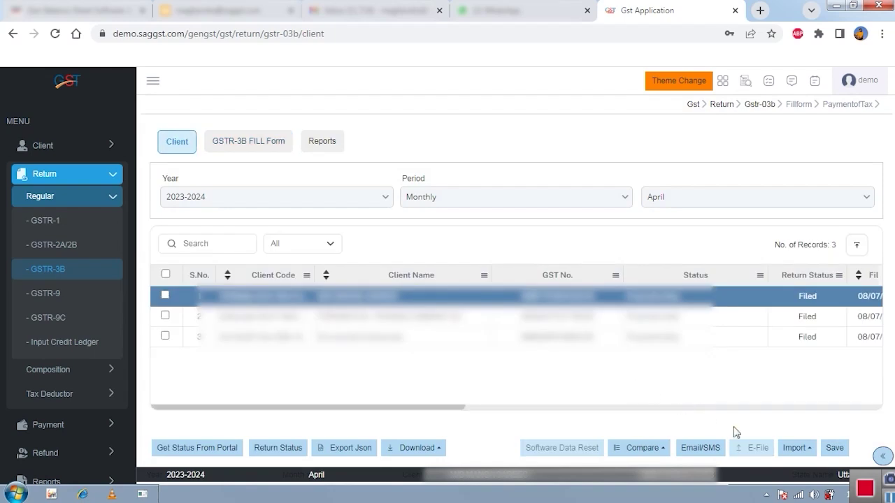
# - Revisit the GSTR-3B fill form, and examine the liability and ITC tables of the GSTR-3B Summary Report
pyautogui.click(277, 150)
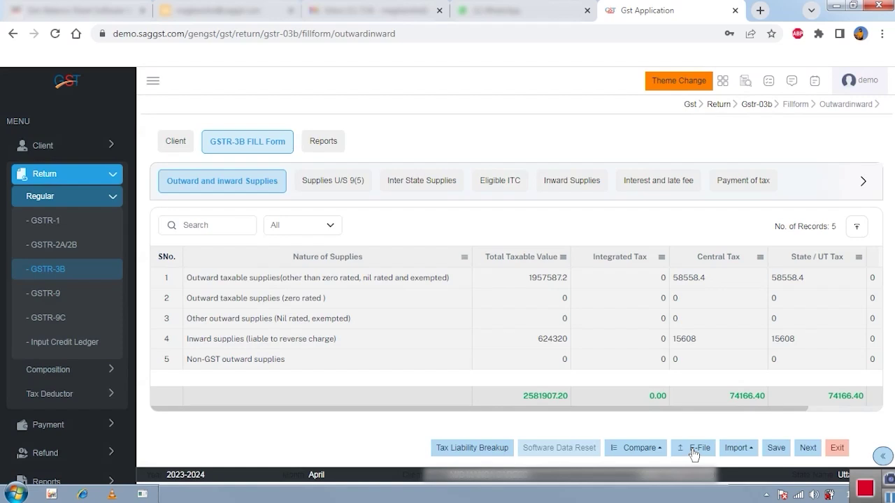
pyautogui.click(322, 141)
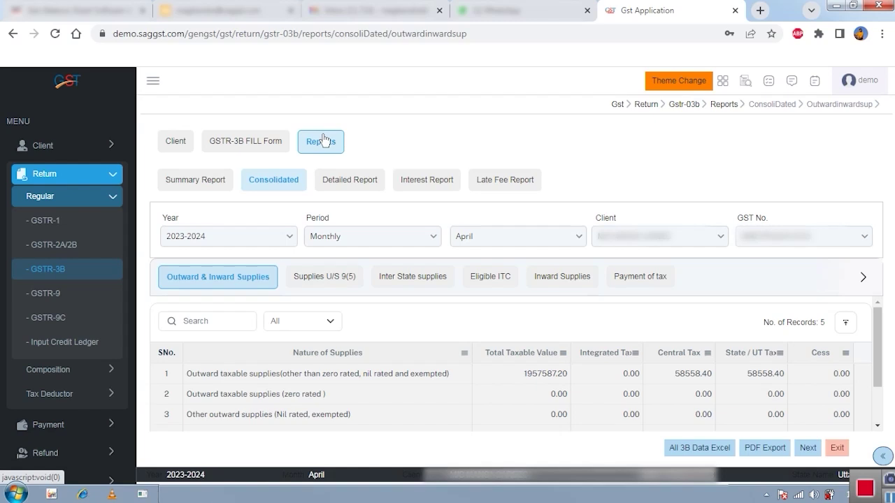
pyautogui.click(208, 184)
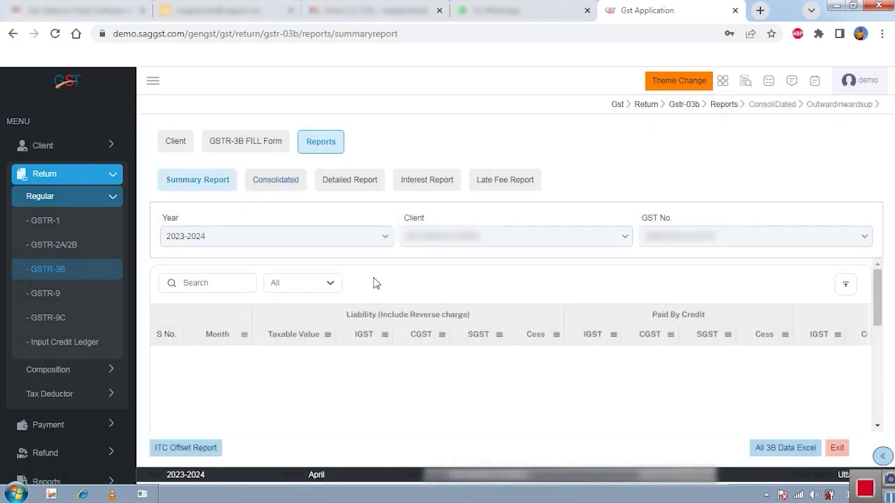
pyautogui.scroll(-3, 429, 344)
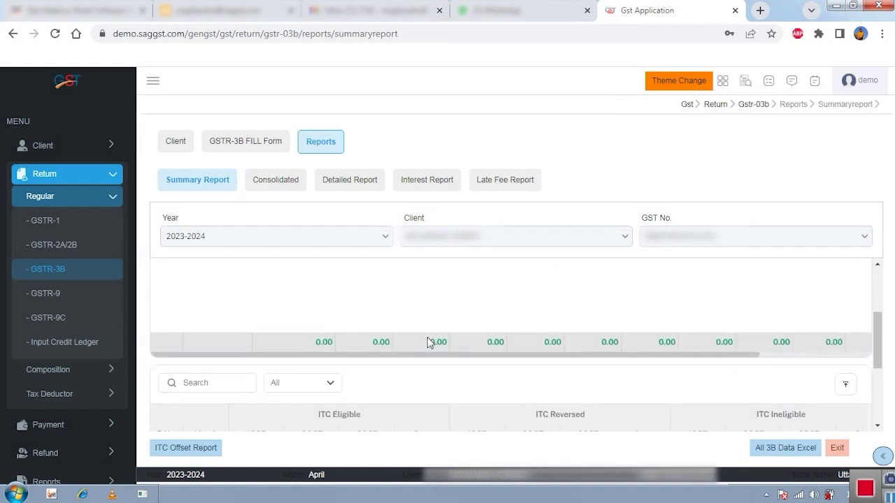
pyautogui.scroll(3, 424, 336)
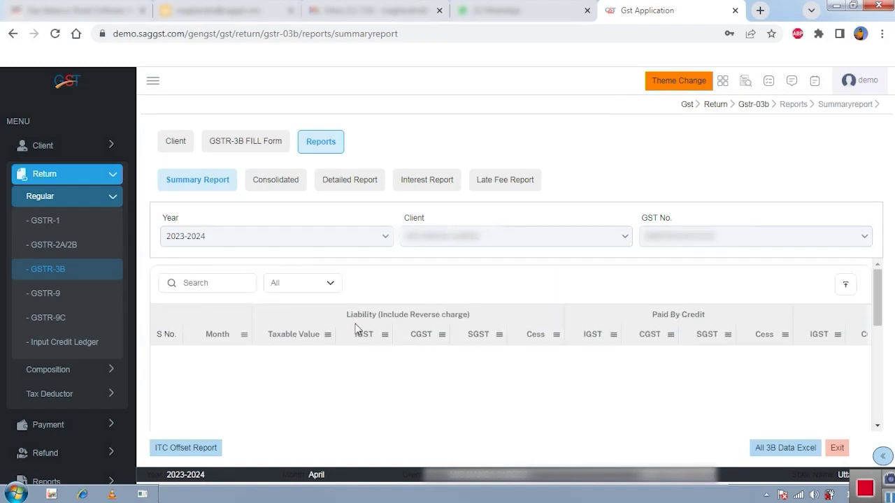
pyautogui.scroll(-3, 556, 335)
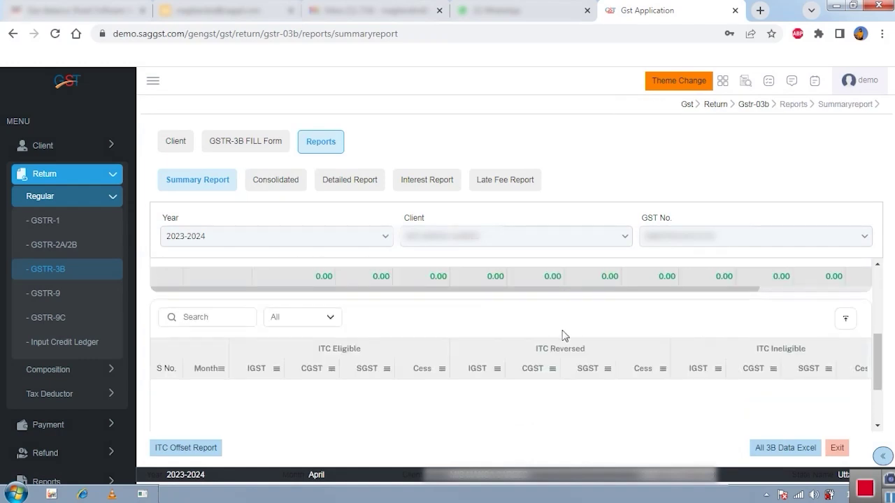
pyautogui.scroll(-3, 407, 349)
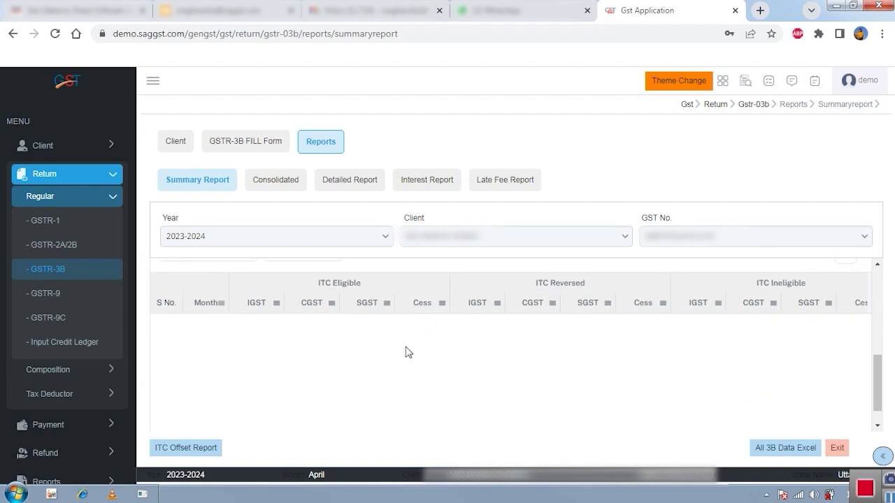
pyautogui.moveTo(383, 424); pyautogui.dragTo(753, 438)
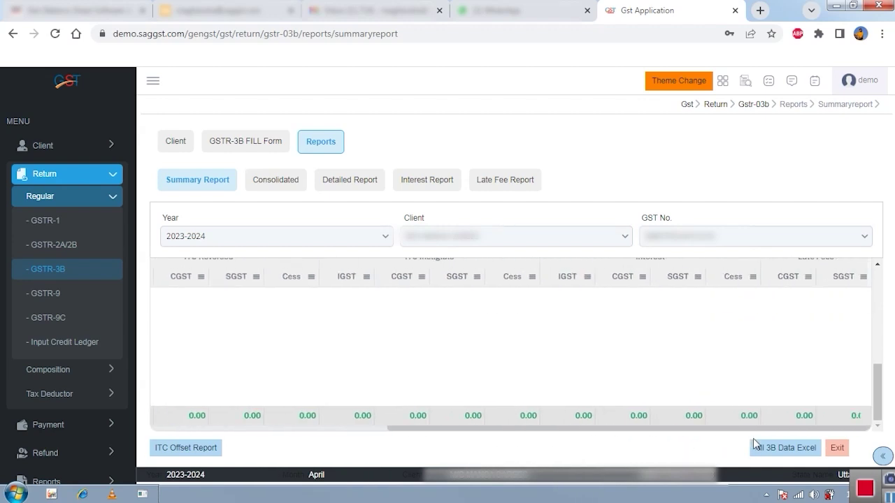
# - Finish viewing the GSTR-3B Summary Report, open the GSTR-9 fill form and check its import options
pyautogui.scroll(-3, 725, 349)
pyautogui.scroll(-2, 705, 348)
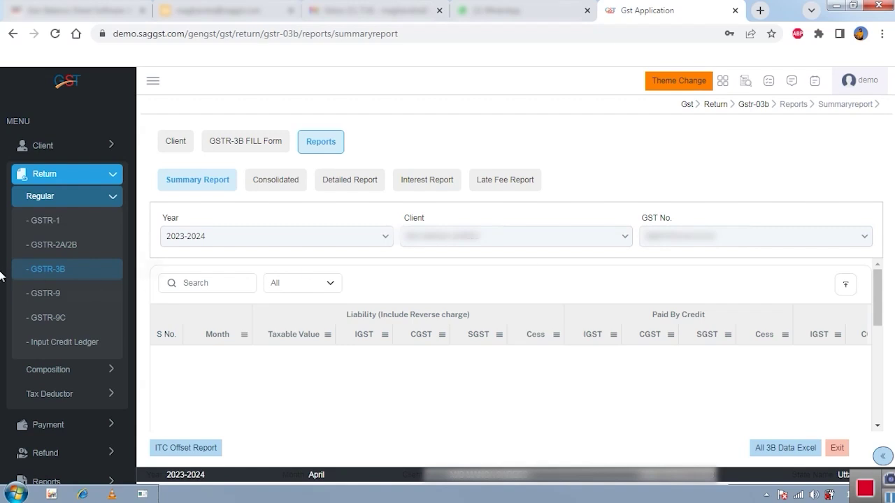
pyautogui.click(59, 293)
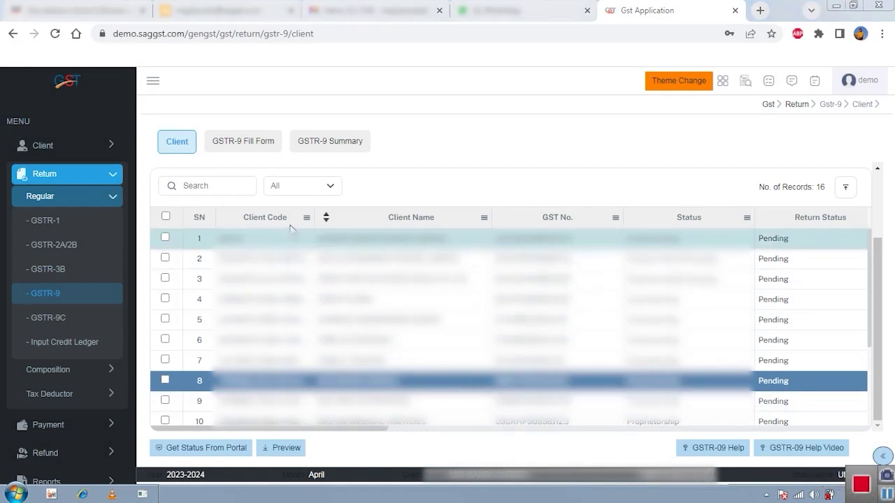
pyautogui.click(244, 147)
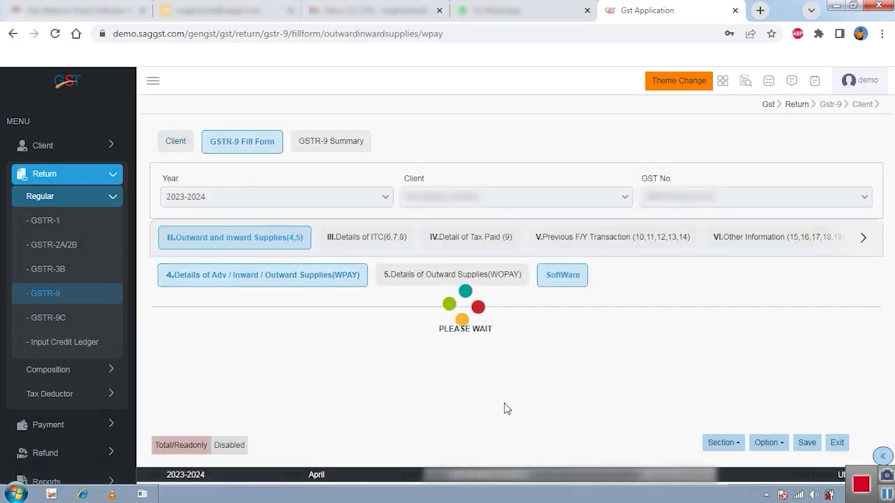
pyautogui.click(767, 445)
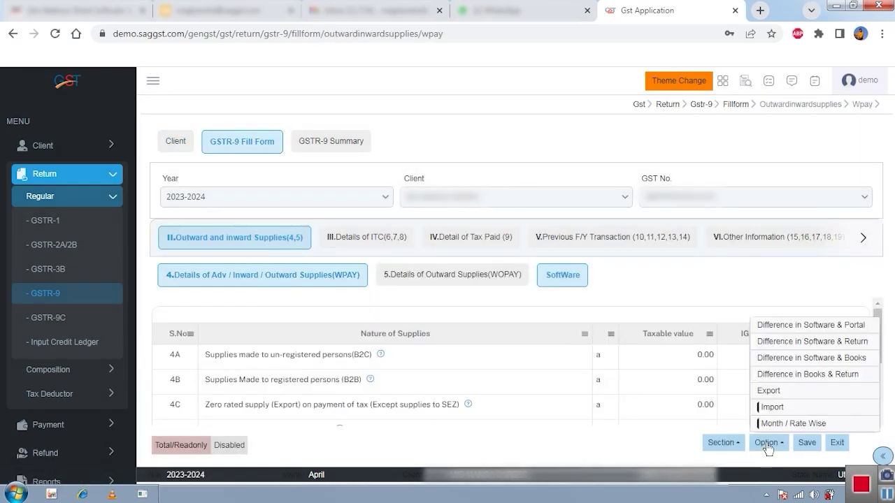
pyautogui.click(765, 409)
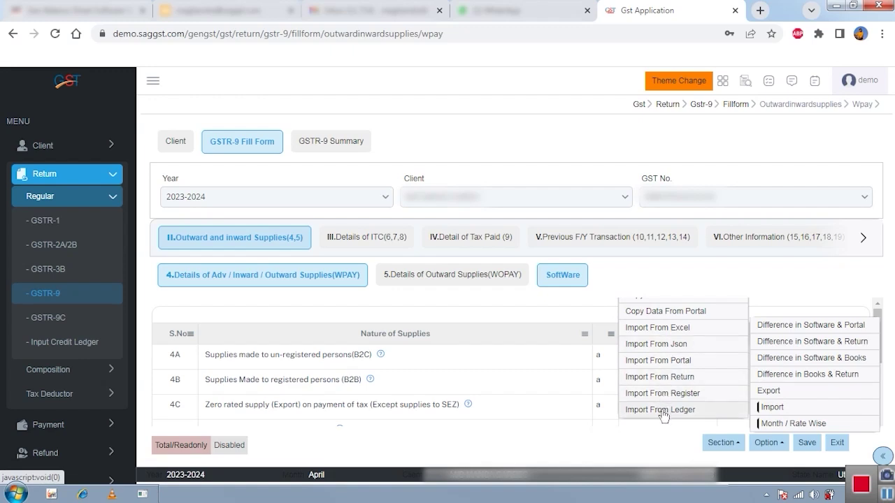
# - Show the Portal, Book and Return sections alongside Software in the GSTR-9 fill form
pyautogui.click(714, 443)
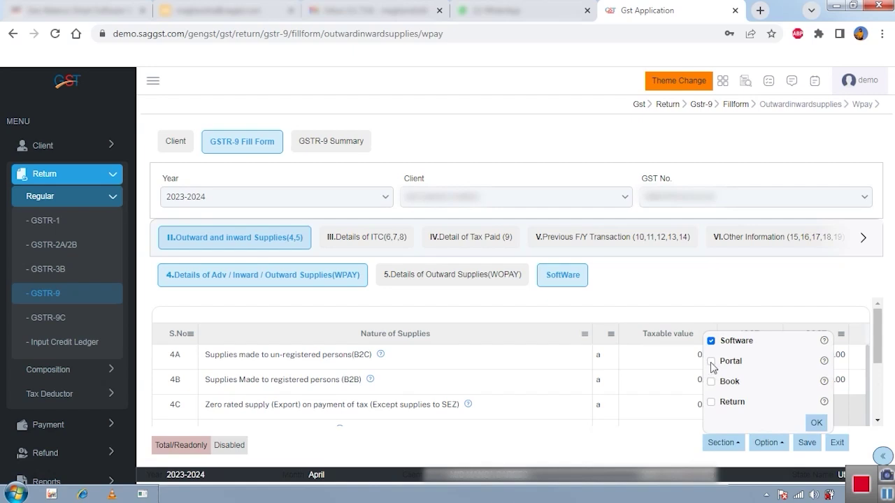
pyautogui.click(710, 383)
pyautogui.click(711, 403)
pyautogui.click(816, 424)
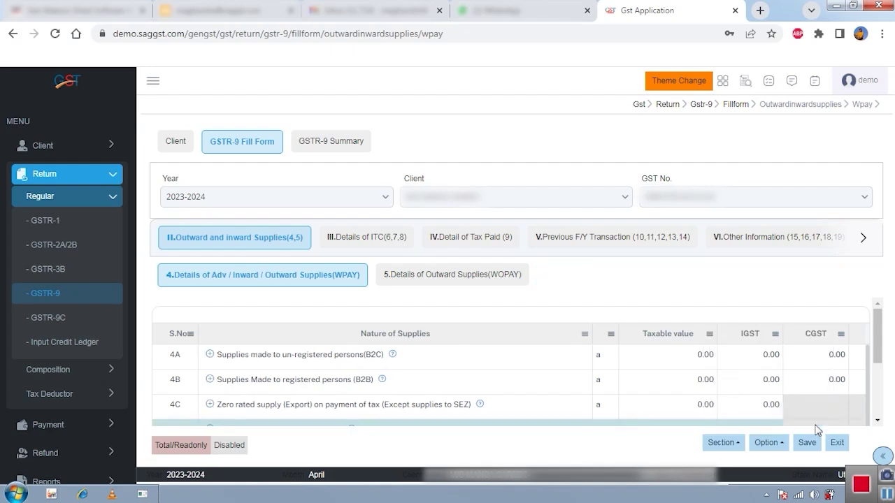
# - Expand row 4A, Supplies made to un-registered persons (B2C), and examine its source and difference rows
pyautogui.click(210, 355)
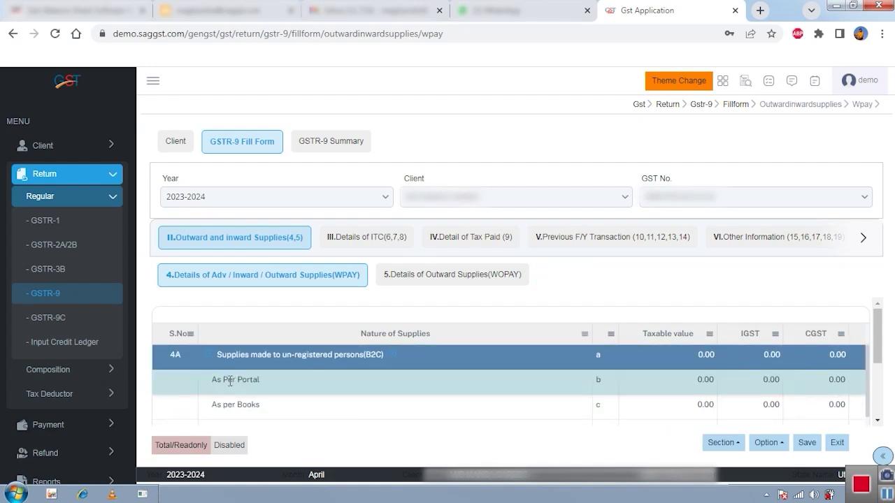
pyautogui.scroll(-1, 231, 404)
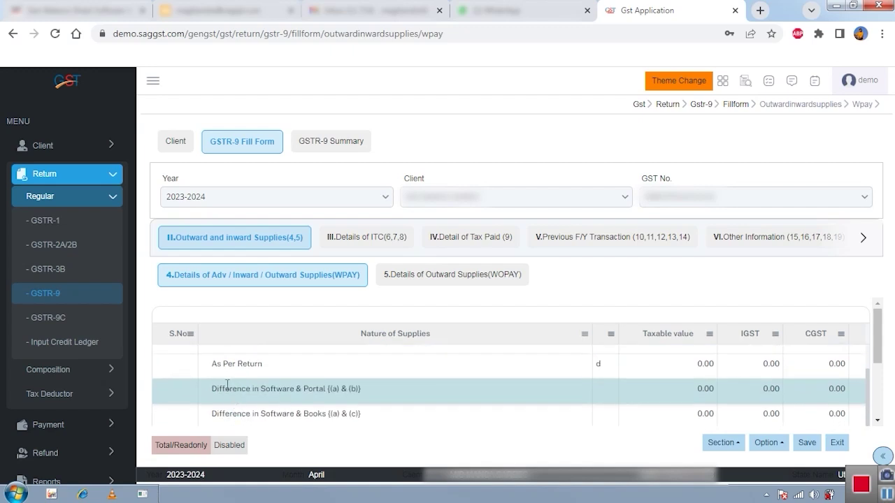
pyautogui.scroll(-2, 297, 397)
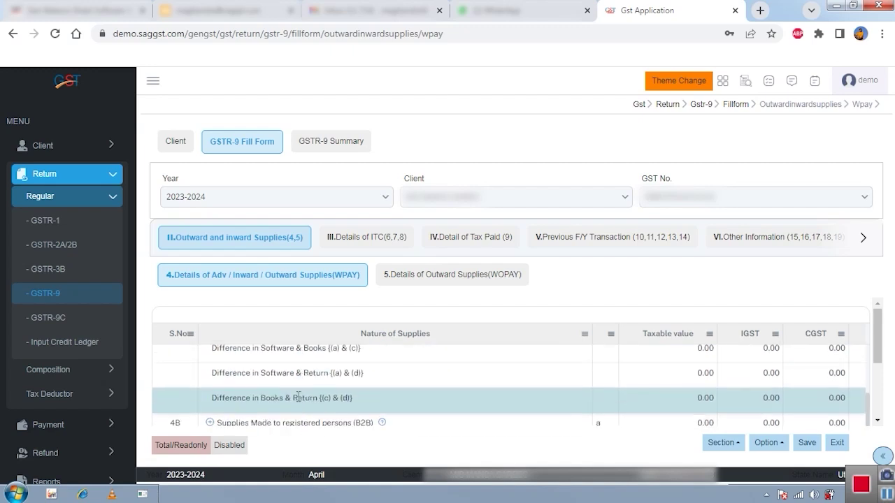
# - Open the GSTR-9 Details of ITC section, read the help note for row 6A, and close the note
pyautogui.click(362, 238)
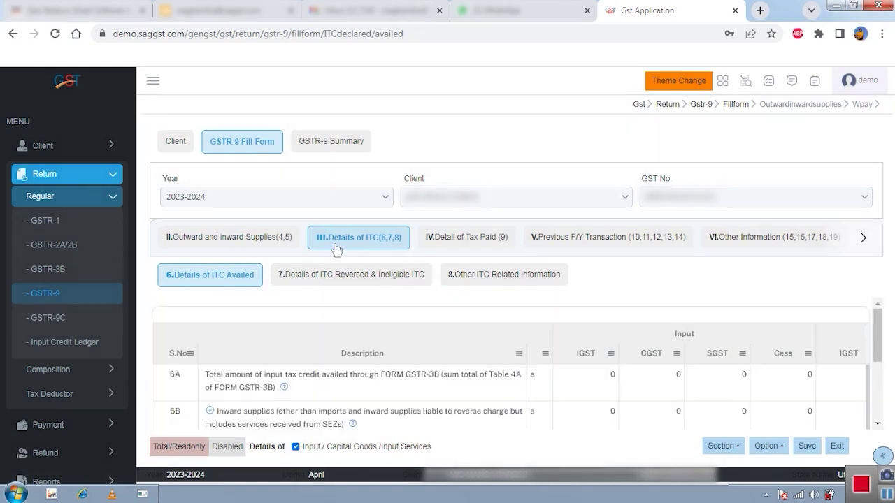
pyautogui.click(283, 387)
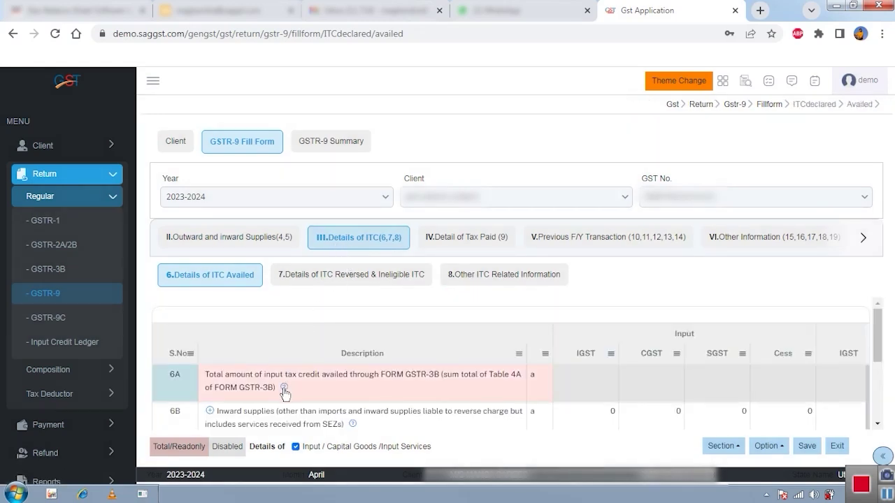
pyautogui.click(285, 388)
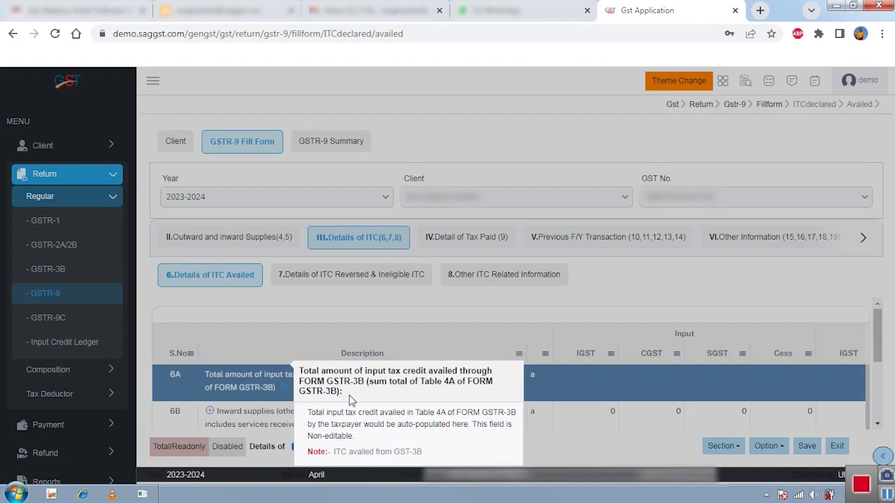
pyautogui.click(311, 308)
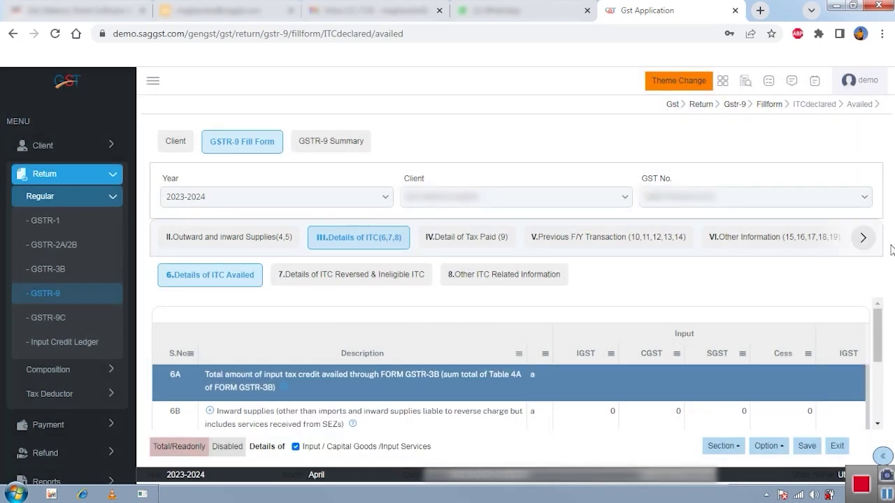
# - Open the GSTR-9 E-File section and review its table summaries and the available download, preview and filing actions
pyautogui.click(863, 238)
pyautogui.click(860, 239)
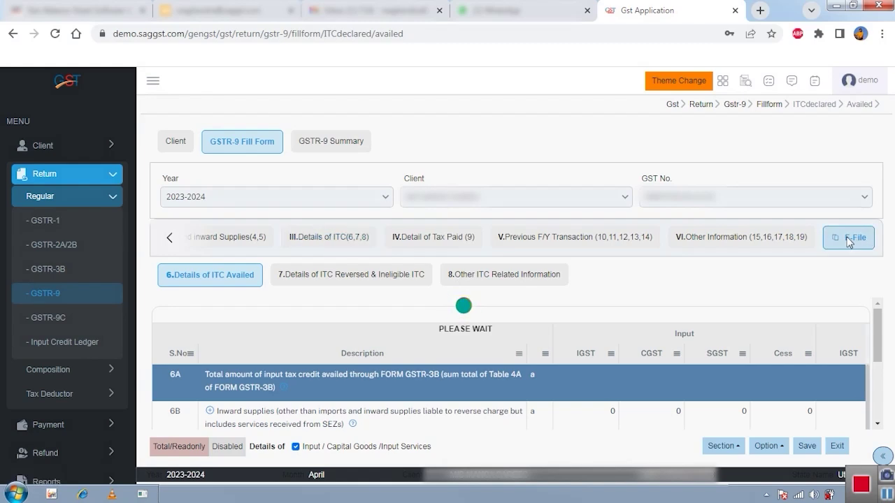
pyautogui.scroll(-1, 559, 379)
pyautogui.scroll(-8, 559, 378)
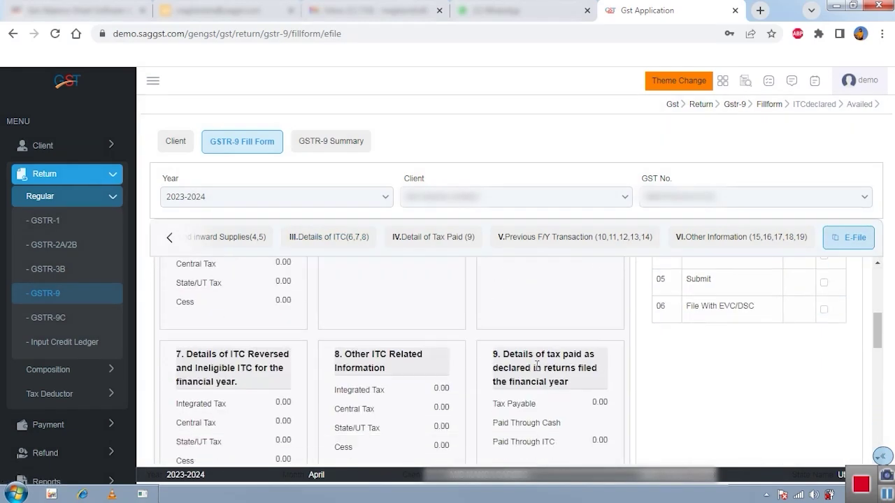
pyautogui.scroll(-3, 426, 367)
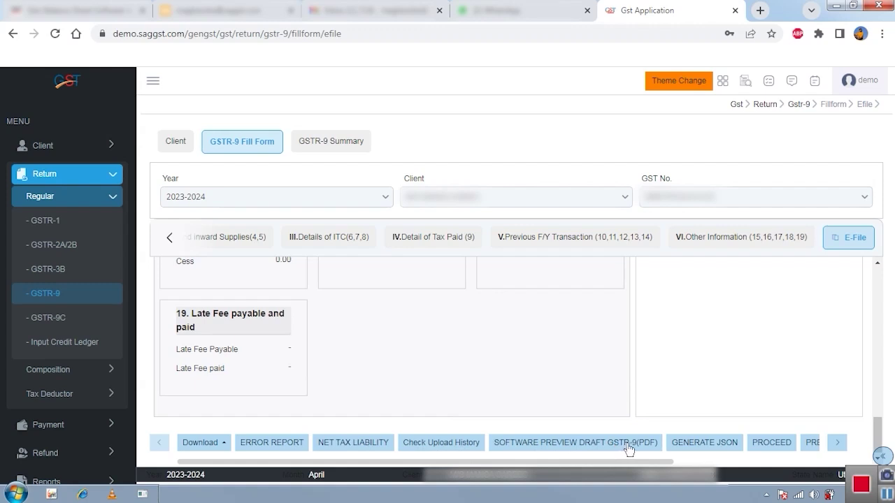
pyautogui.click(835, 444)
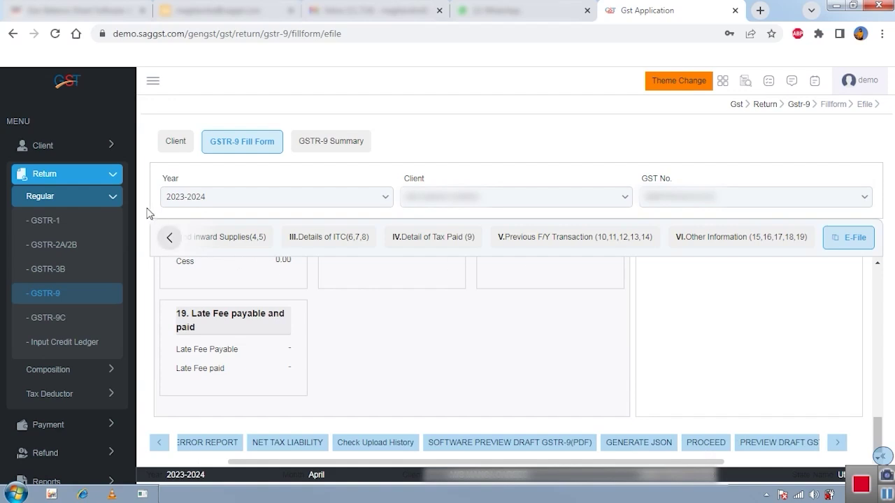
# - Open Return Related Reports for the first listed client and examine the available GSTR-01, GSTR-2A, GSTR-4 and GSTR-3B reports
pyautogui.click(109, 180)
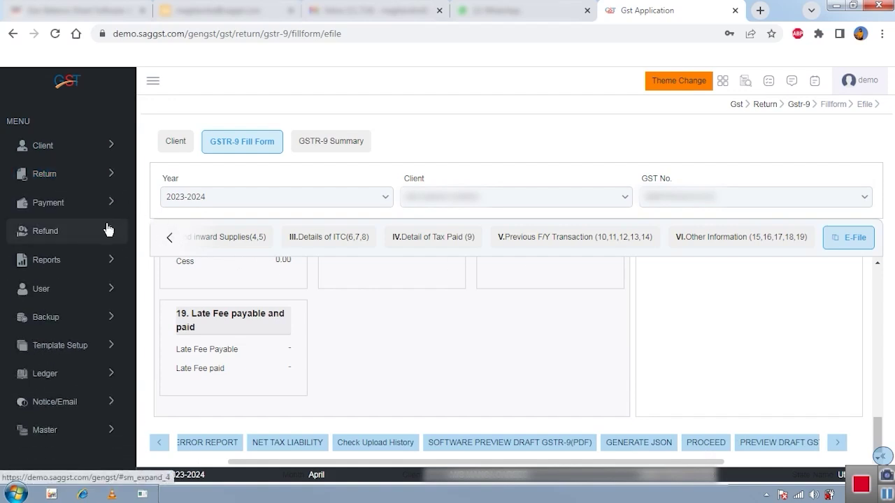
pyautogui.click(107, 265)
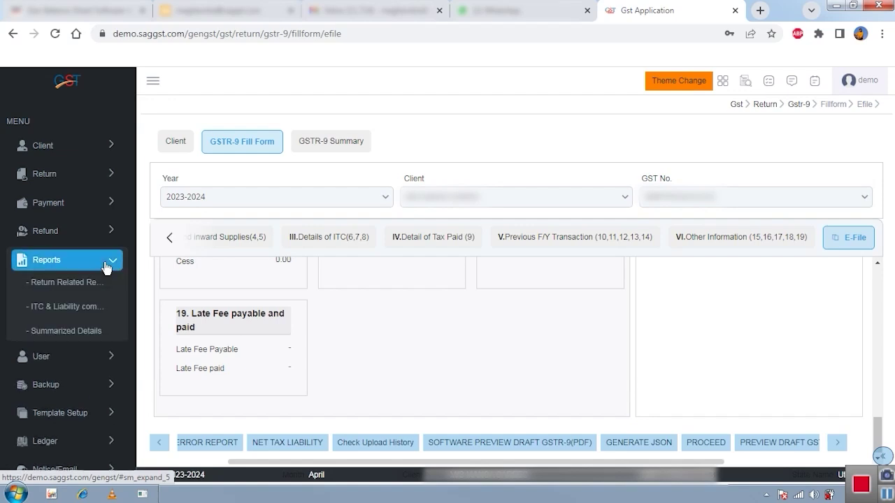
pyautogui.click(81, 293)
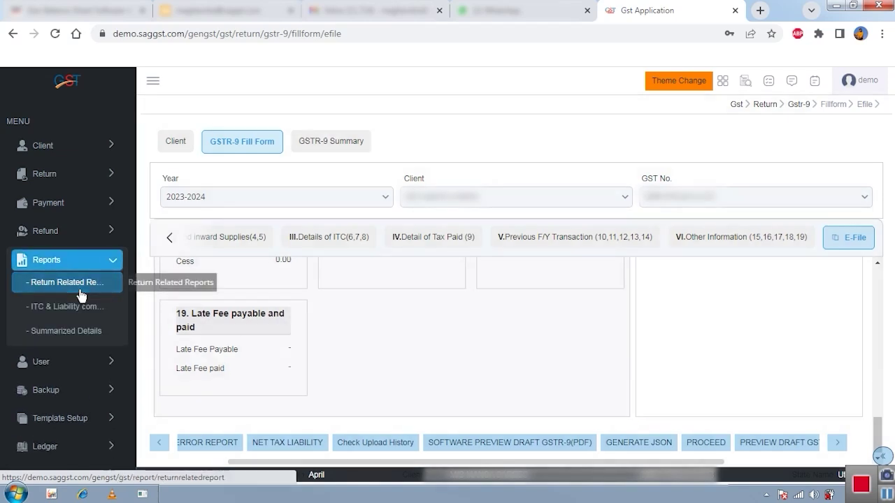
pyautogui.click(166, 297)
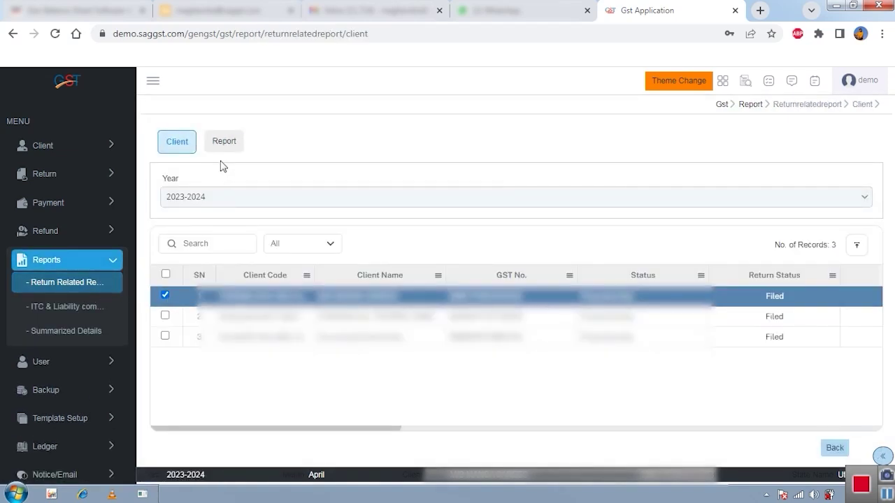
pyautogui.click(223, 145)
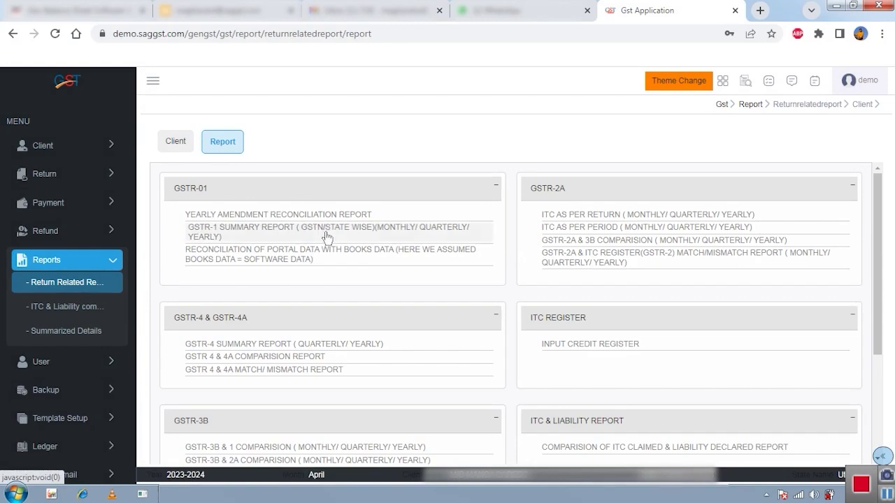
pyautogui.scroll(-2, 391, 294)
pyautogui.scroll(2, 384, 302)
pyautogui.scroll(1, 383, 302)
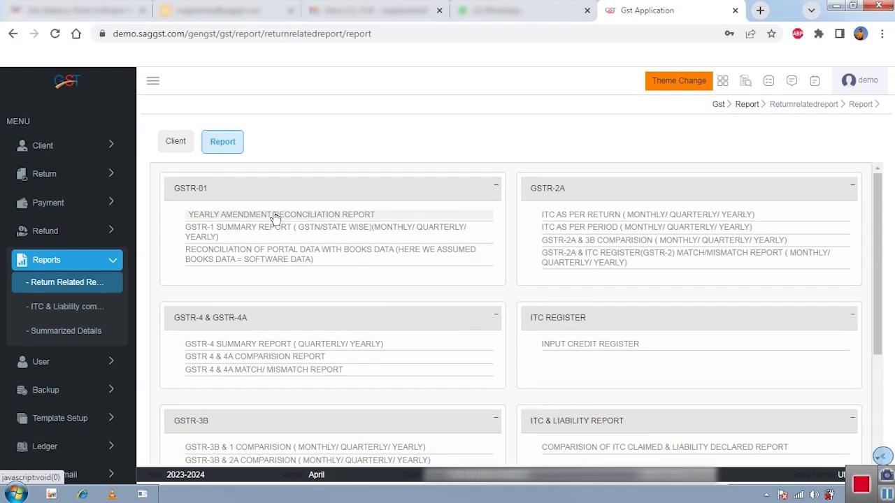
pyautogui.scroll(-2, 283, 314)
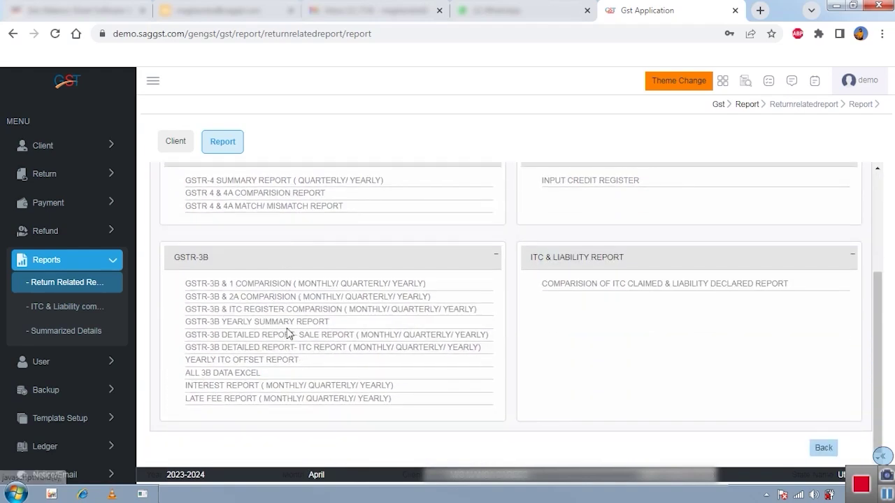
pyautogui.scroll(1, 287, 334)
# - Open the ITC & Liability comparison report and examine the monthly Credit & Liability Statement
pyautogui.click(66, 306)
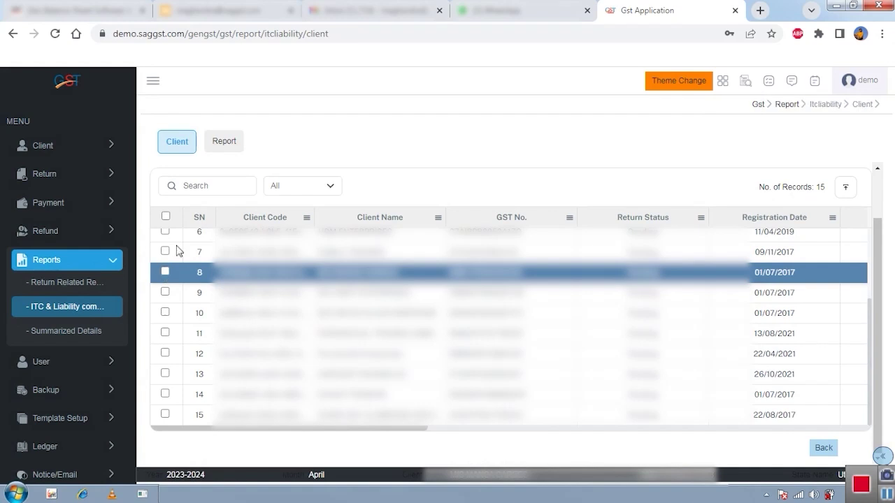
pyautogui.click(224, 143)
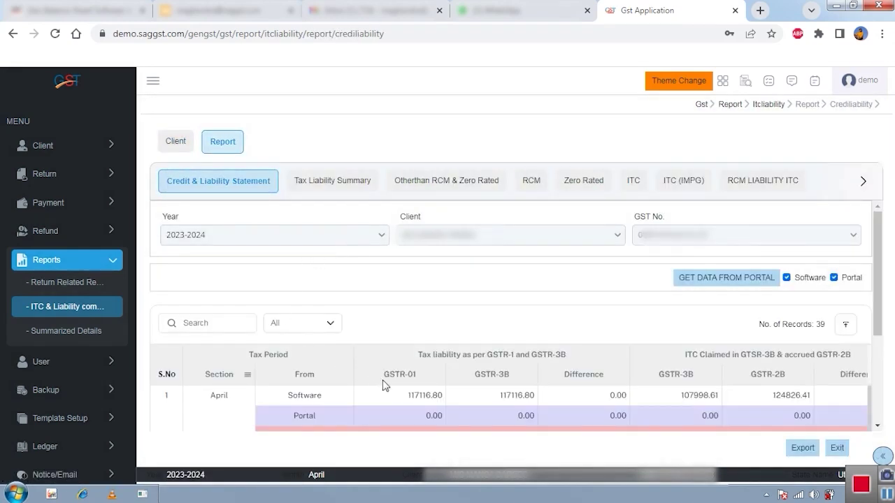
pyautogui.scroll(-8, 383, 385)
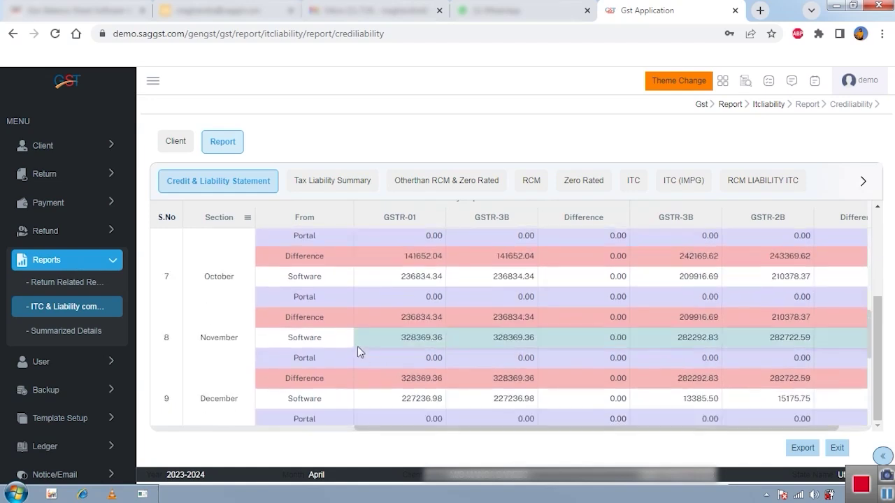
pyautogui.scroll(-3, 357, 346)
# - Open the Summarized Details report for 2023-2024 and select all Client Details, Return Filing, Return and All Report Software items
pyautogui.click(83, 330)
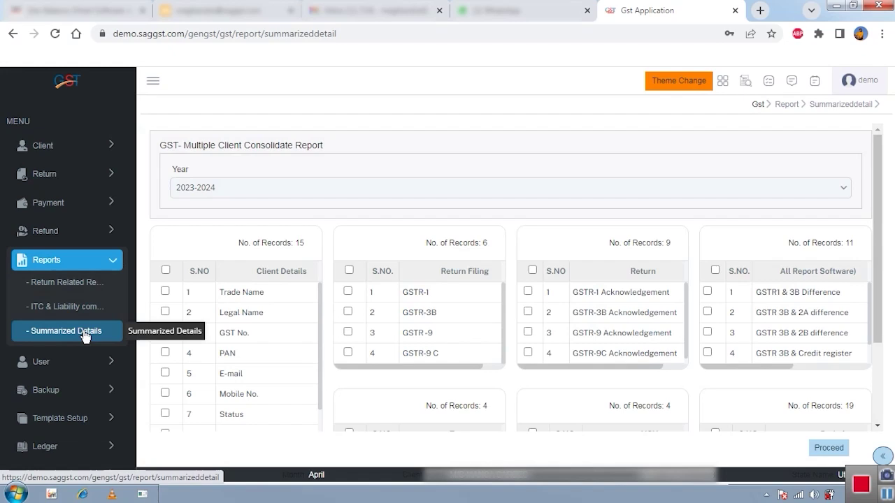
pyautogui.click(166, 271)
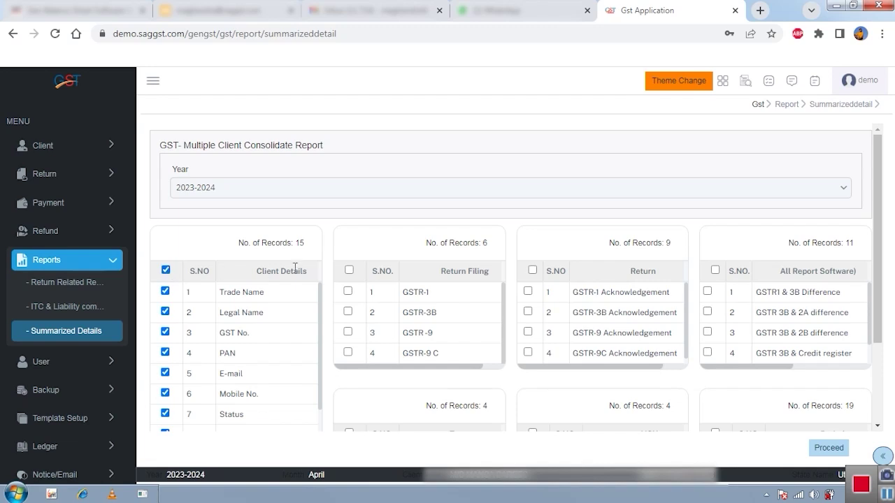
pyautogui.click(349, 272)
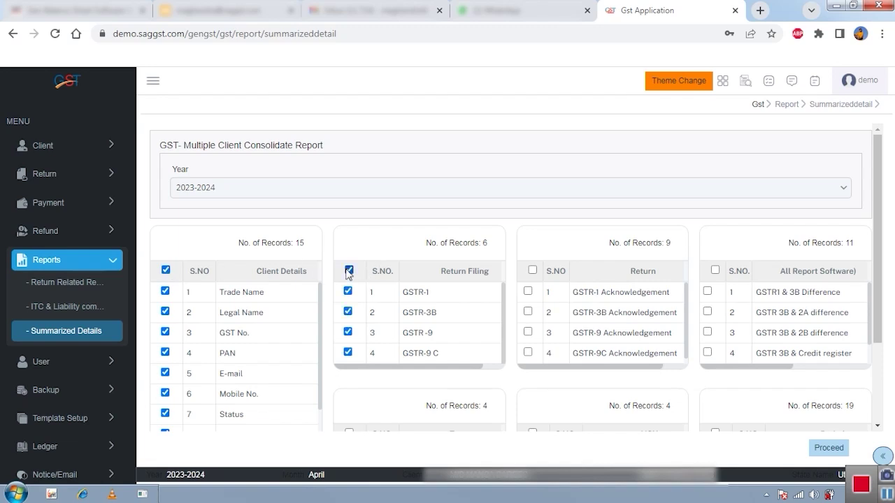
pyautogui.click(533, 272)
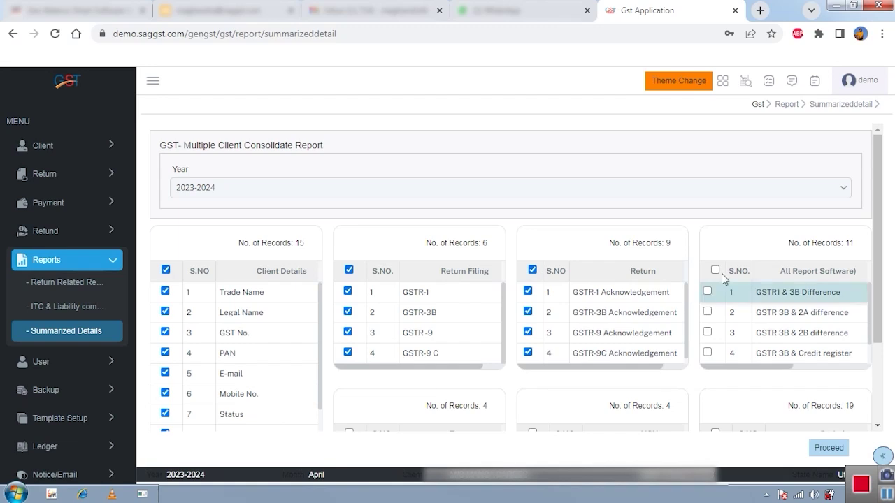
pyautogui.click(715, 271)
# - Include all Turnover, HSN and Period items and generate the multiple client consolidated report
pyautogui.scroll(-2, 668, 350)
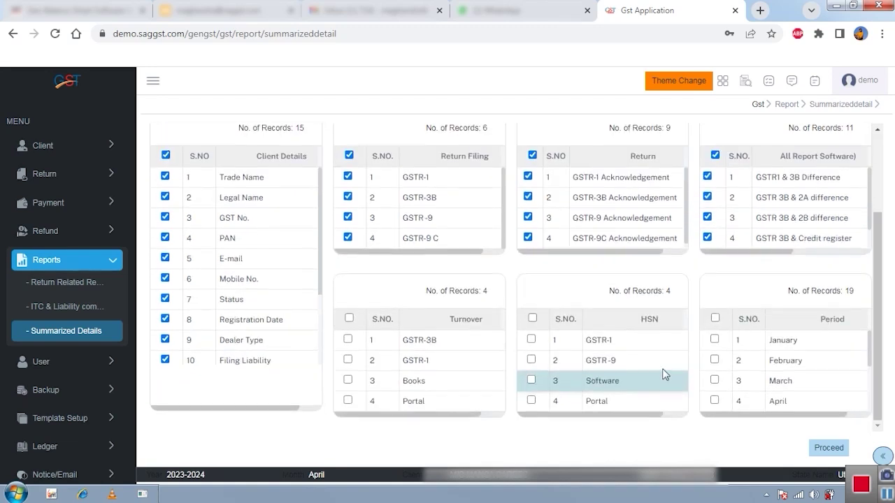
pyautogui.click(349, 319)
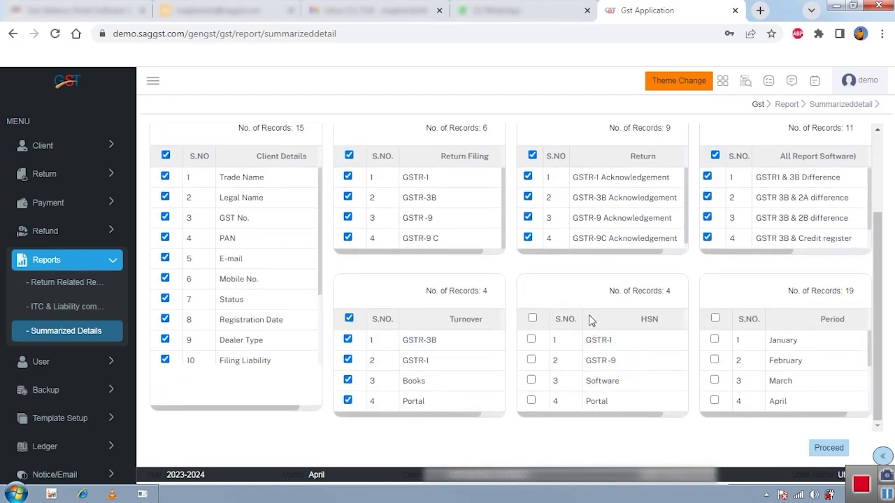
pyautogui.click(533, 319)
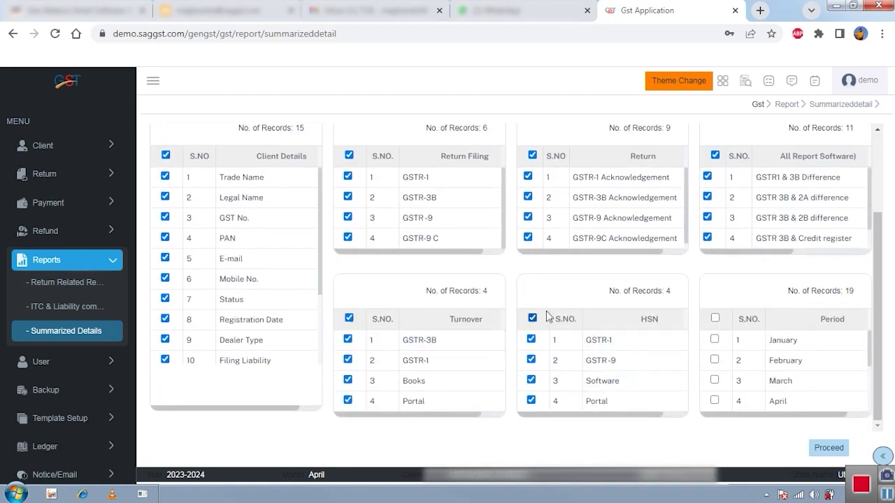
pyautogui.click(715, 319)
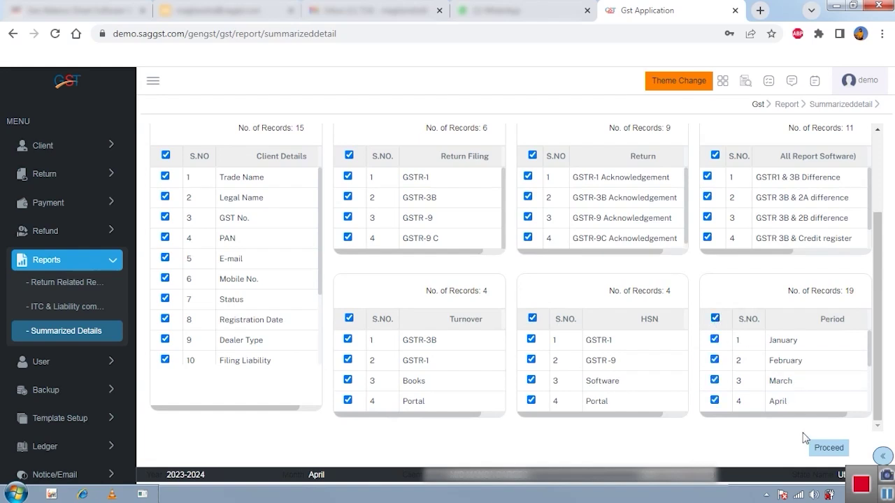
pyautogui.click(821, 451)
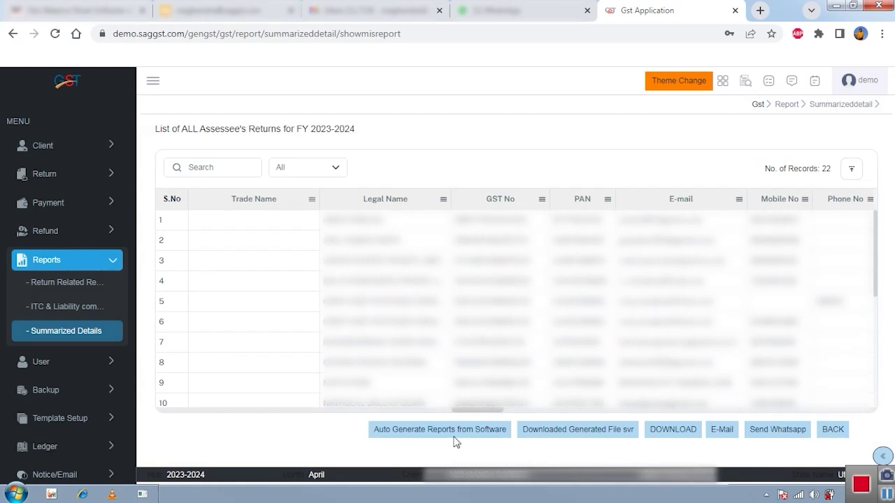
# - Examine the assessees' return status columns, open the Consolidate summarized download status report, and close it
pyautogui.moveTo(460, 413); pyautogui.dragTo(776, 415)
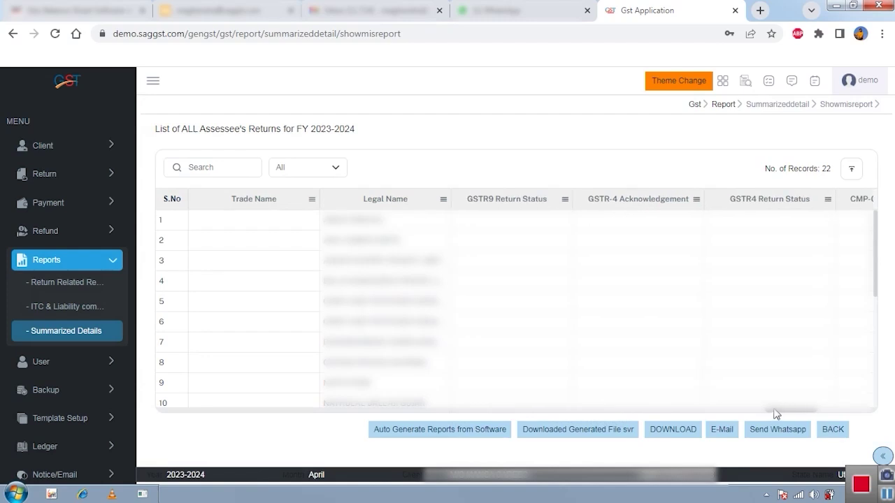
pyautogui.scroll(-1, 589, 358)
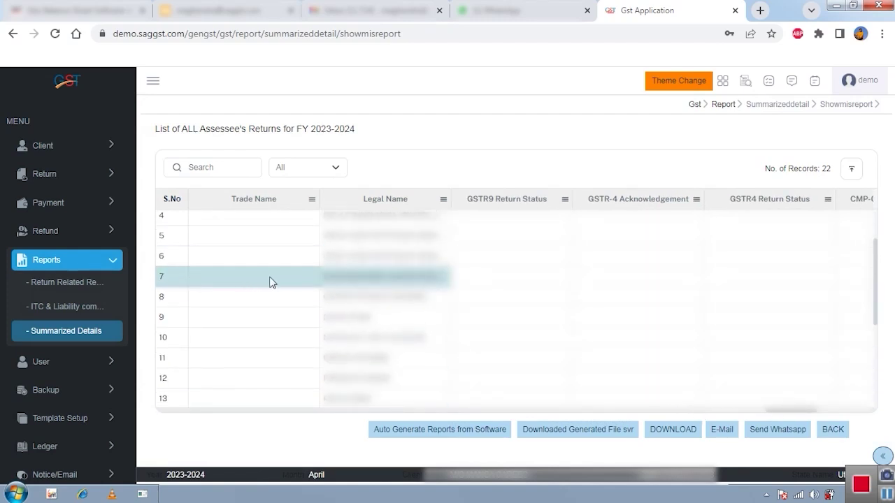
pyautogui.click(689, 428)
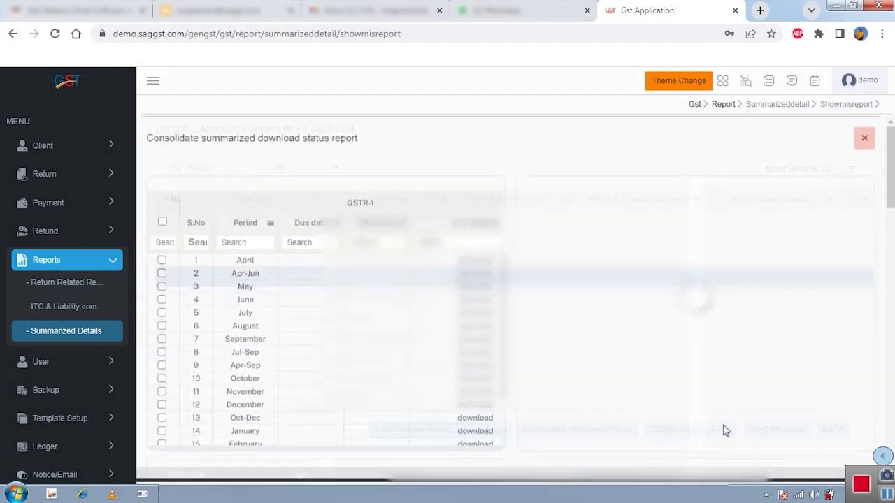
pyautogui.click(866, 146)
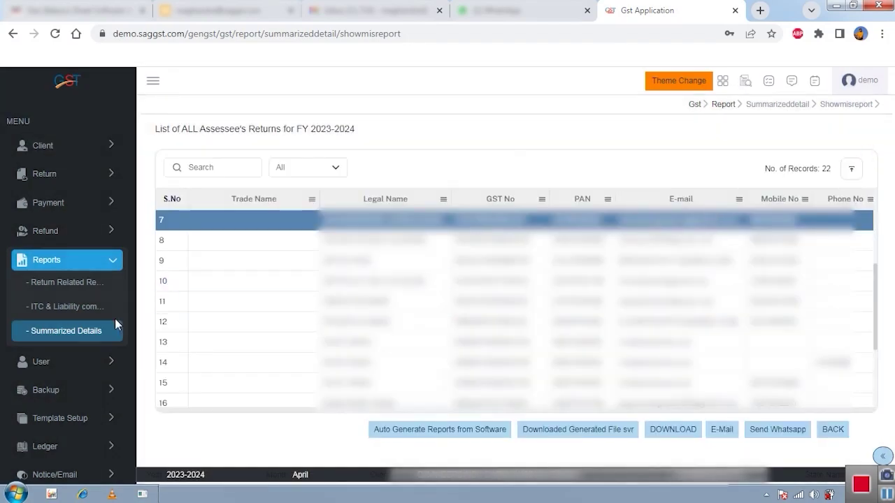
# - Review the available user management and backup options, and look through the remaining clients in the consolidated list
pyautogui.click(118, 260)
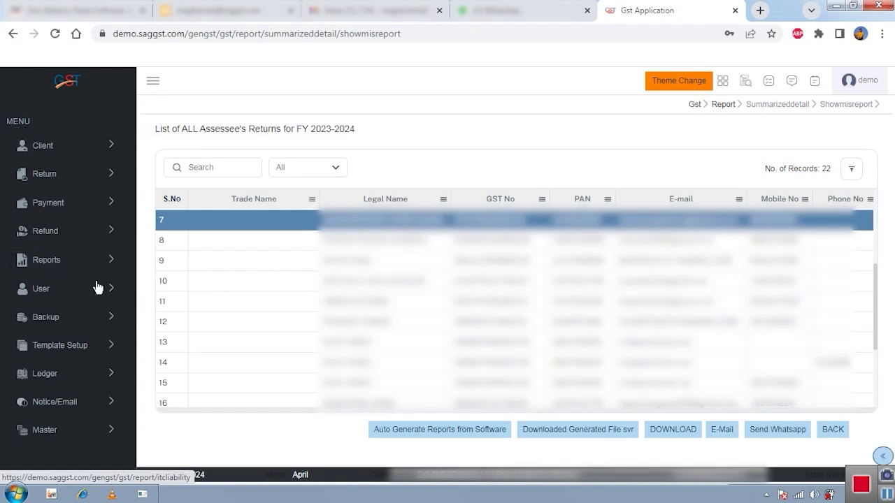
pyautogui.click(97, 296)
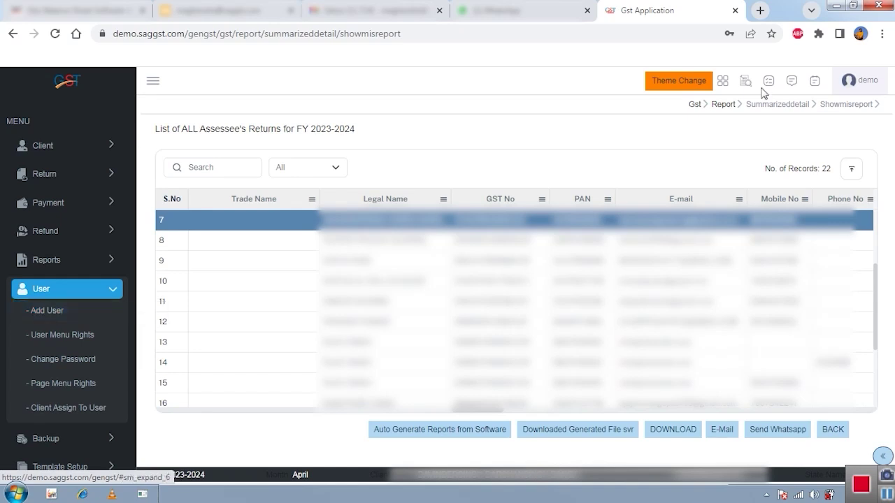
pyautogui.scroll(-2, 553, 300)
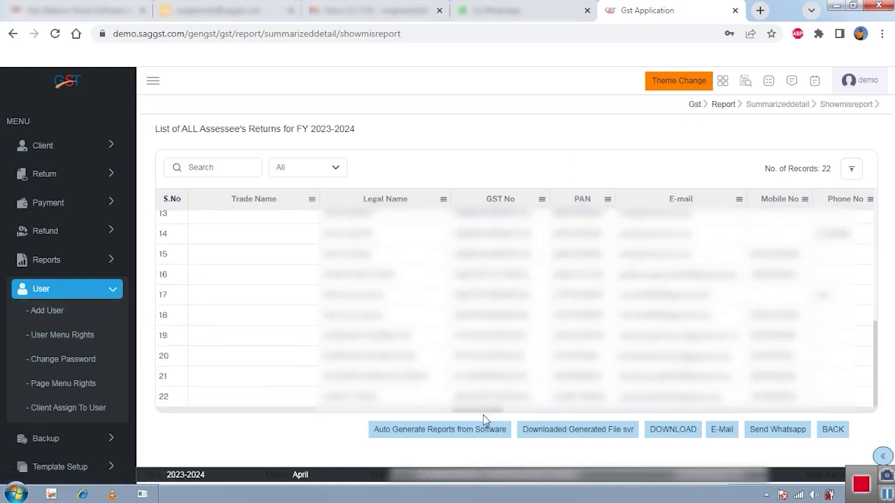
pyautogui.moveTo(484, 418); pyautogui.dragTo(461, 425)
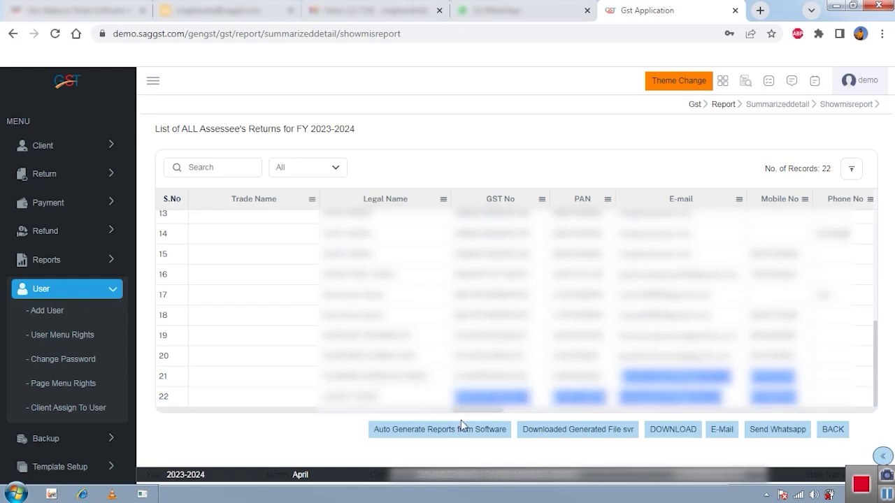
pyautogui.click(81, 295)
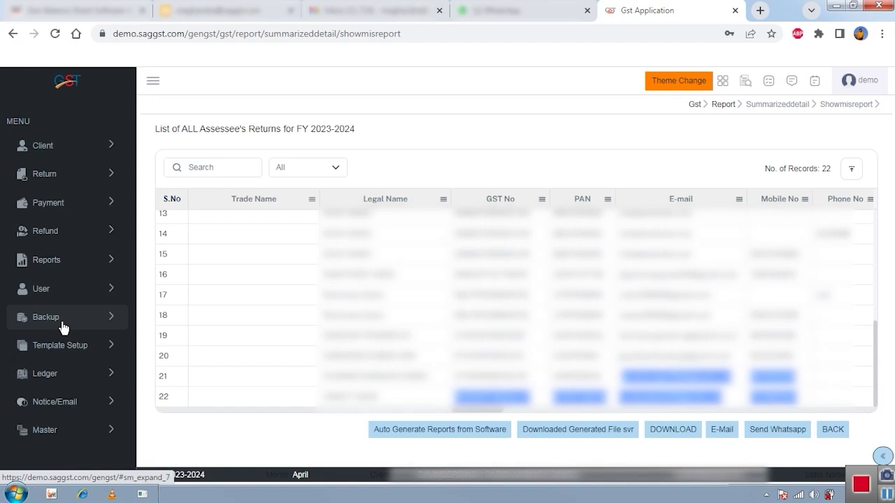
pyautogui.click(61, 328)
pyautogui.click(77, 342)
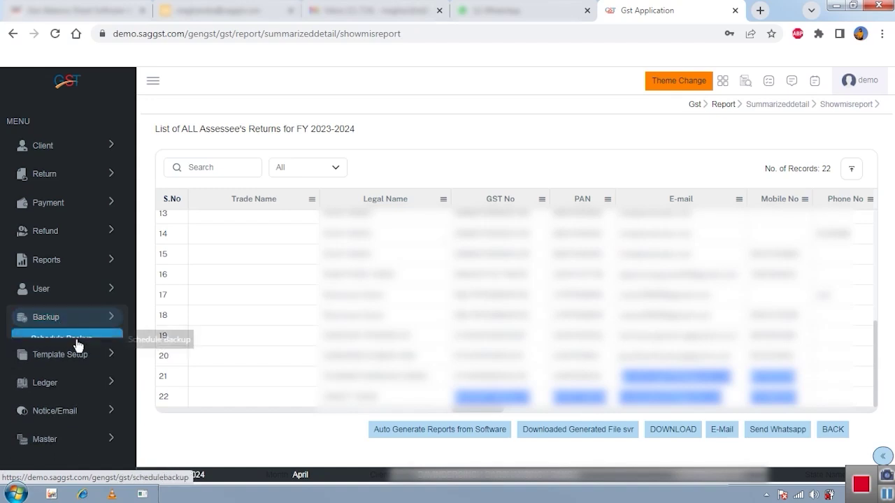
# - Open the Notice section, select the fifth client, view its notice list, and exit to the client list
pyautogui.click(79, 403)
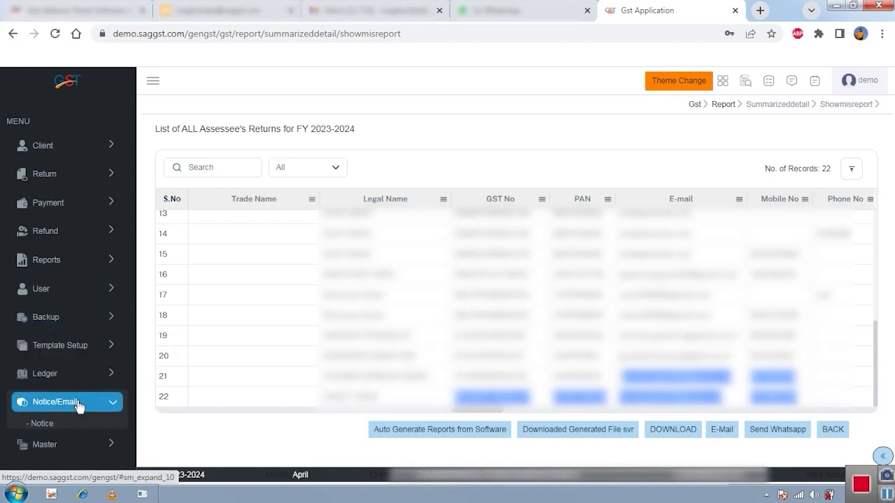
pyautogui.click(71, 424)
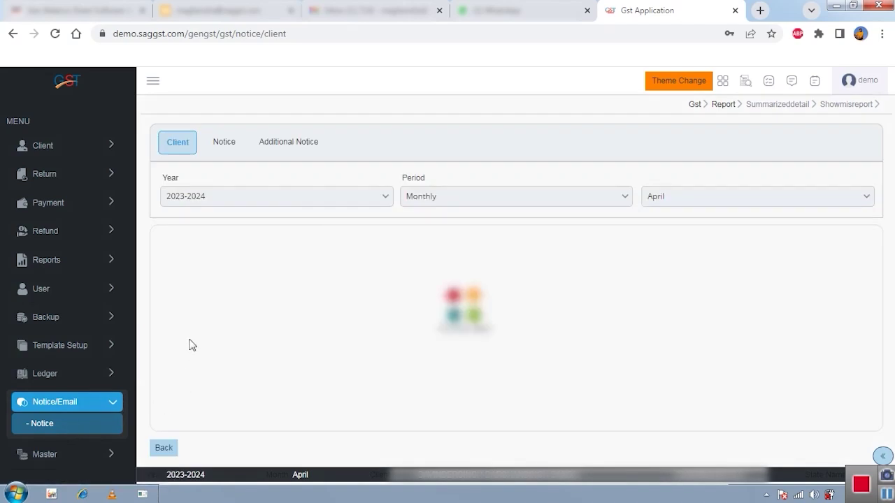
pyautogui.click(165, 237)
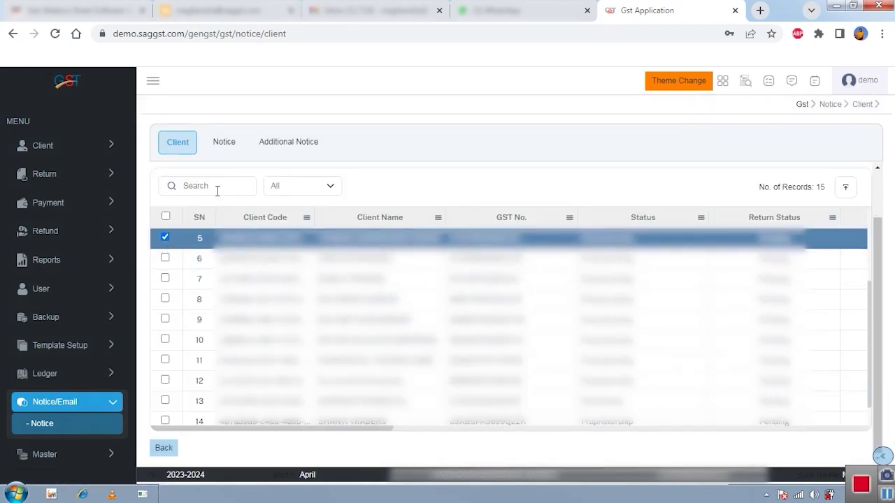
pyautogui.click(237, 146)
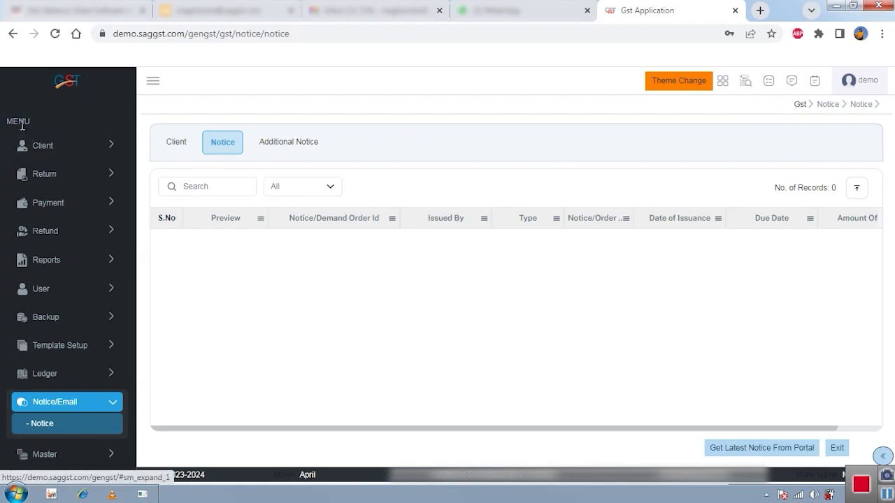
pyautogui.click(837, 449)
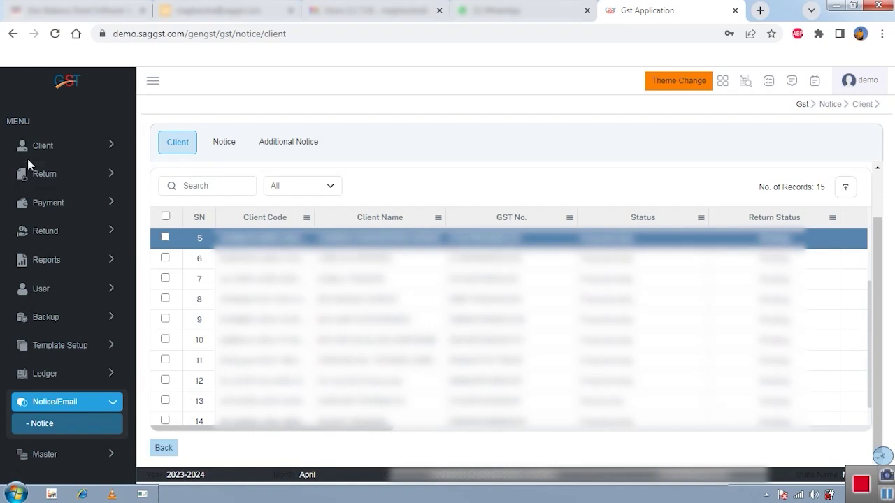
# - Open the regular GSTR-1 client list, and log out of Gen GST to the login page
pyautogui.click(49, 179)
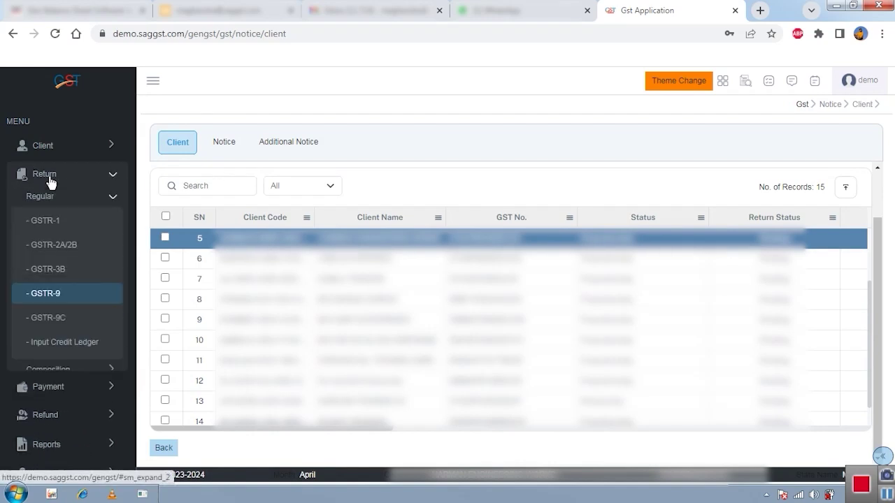
pyautogui.click(43, 223)
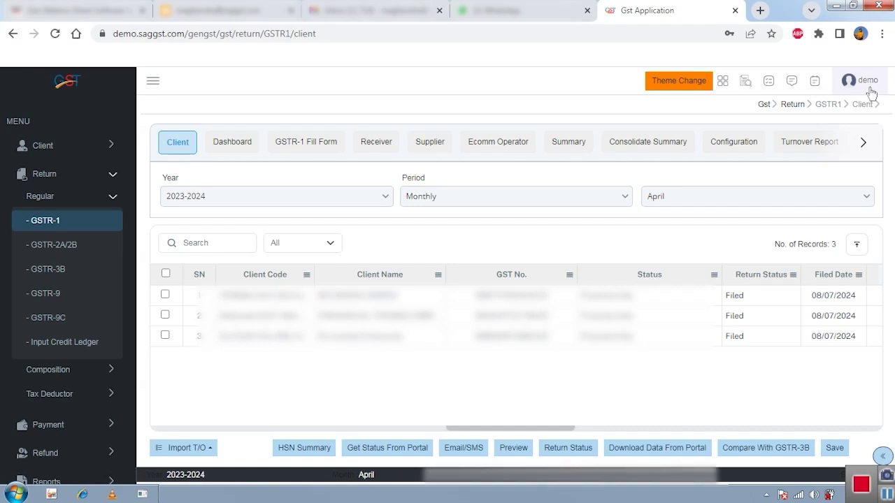
pyautogui.click(871, 93)
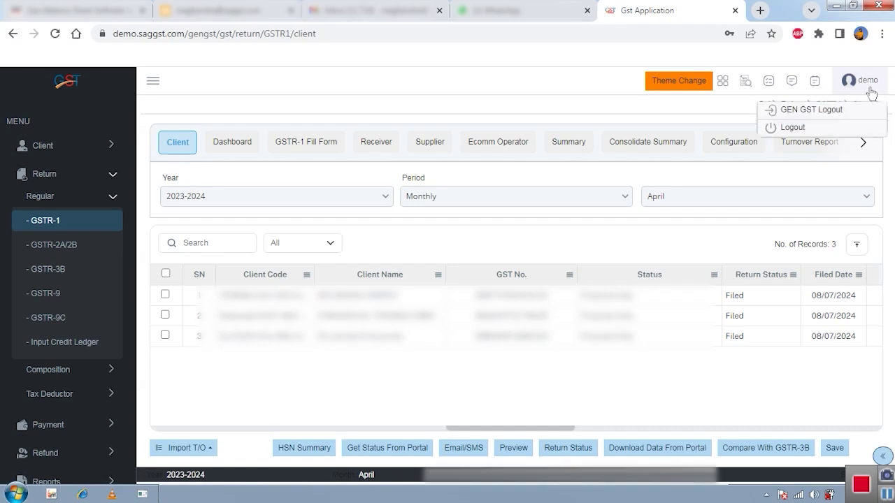
pyautogui.click(806, 110)
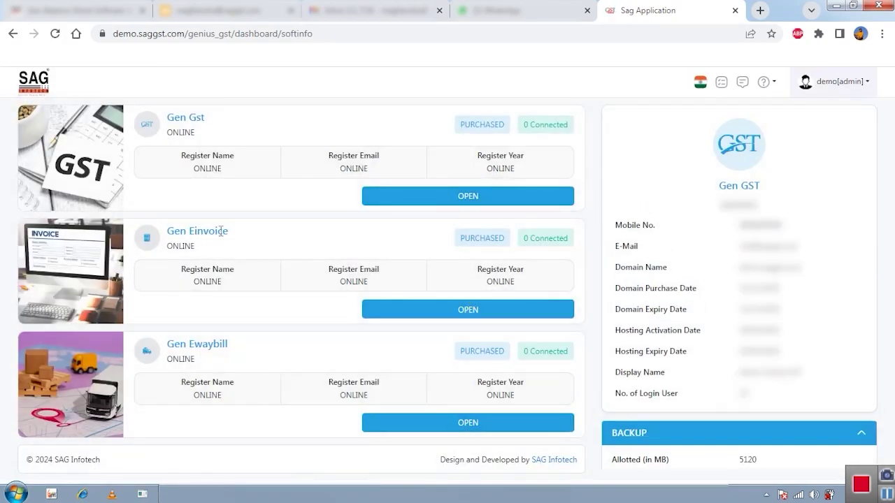
pyautogui.click(468, 195)
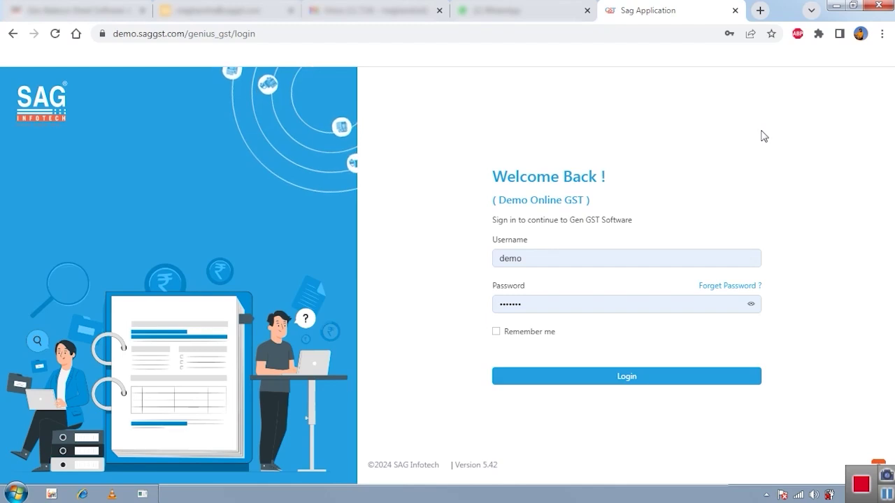